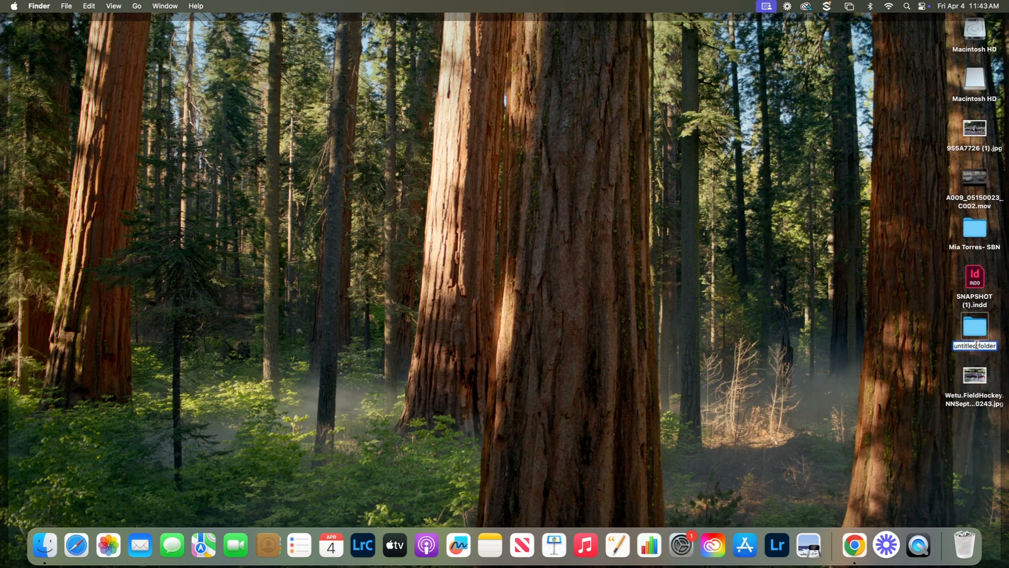
# - Rename the untitled desktop folder to the new folder name
pyautogui.moveTo(996, 345); pyautogui.dragTo(954, 346)
pyautogui.press('BackSpace')
pyautogui.write('Mia T- SBN')
pyautogui.click(898, 328)
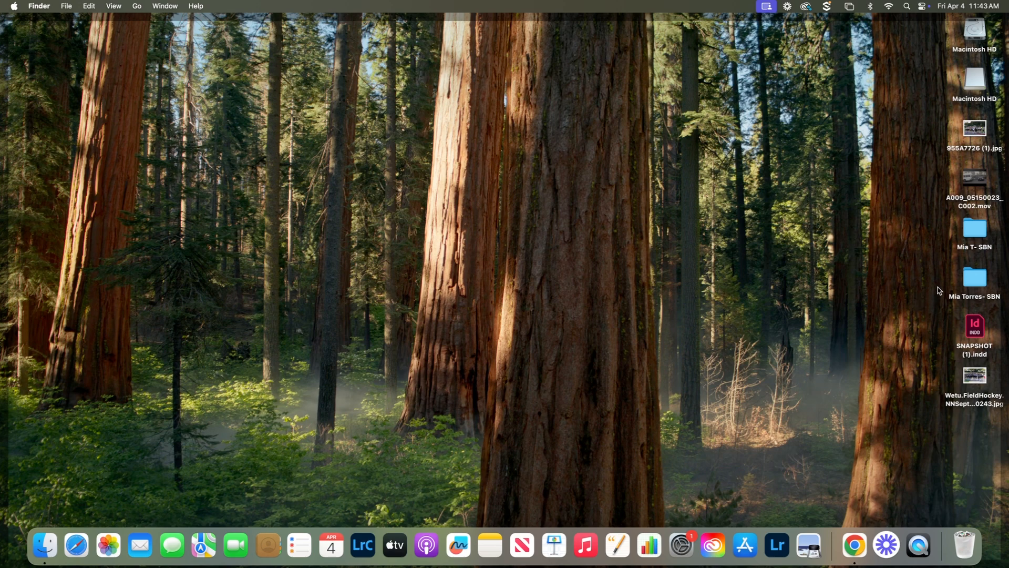
# - Move clip A009_05150023_C002.mov into the new folder and open Creative Cloud
pyautogui.doubleClick(979, 228)
pyautogui.moveTo(975, 178); pyautogui.dragTo(387, 147)
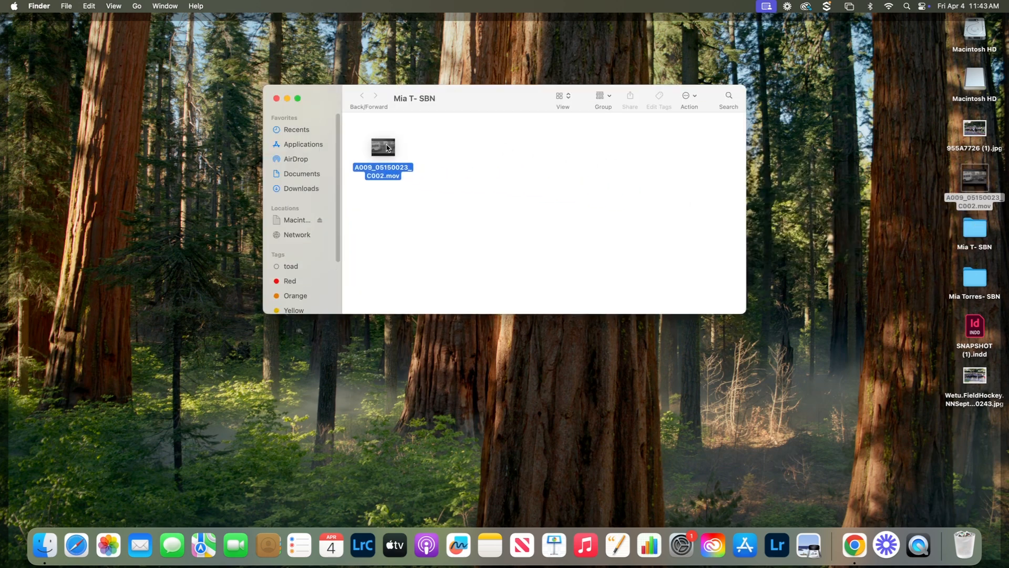
pyautogui.click(462, 152)
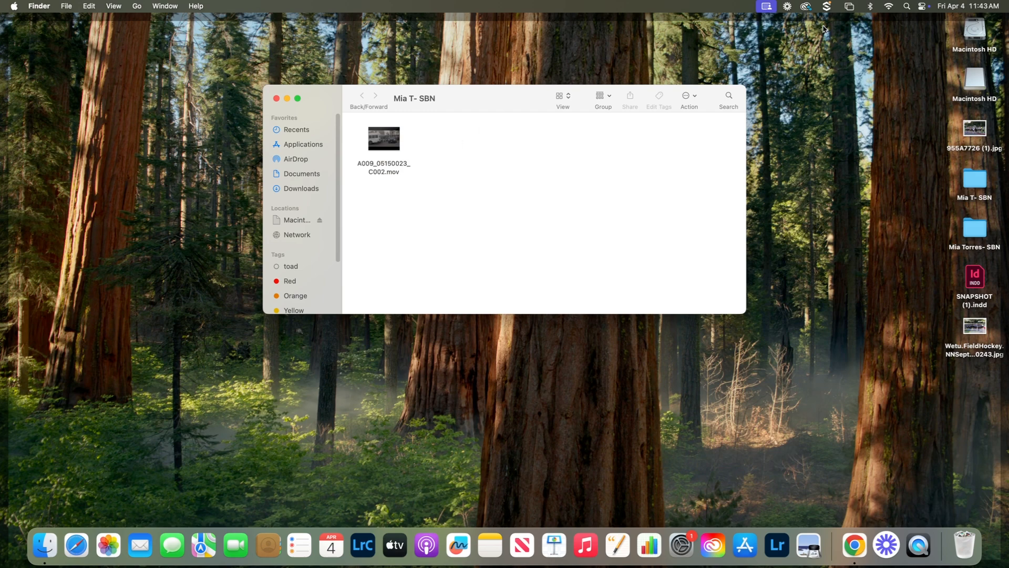
pyautogui.click(806, 7)
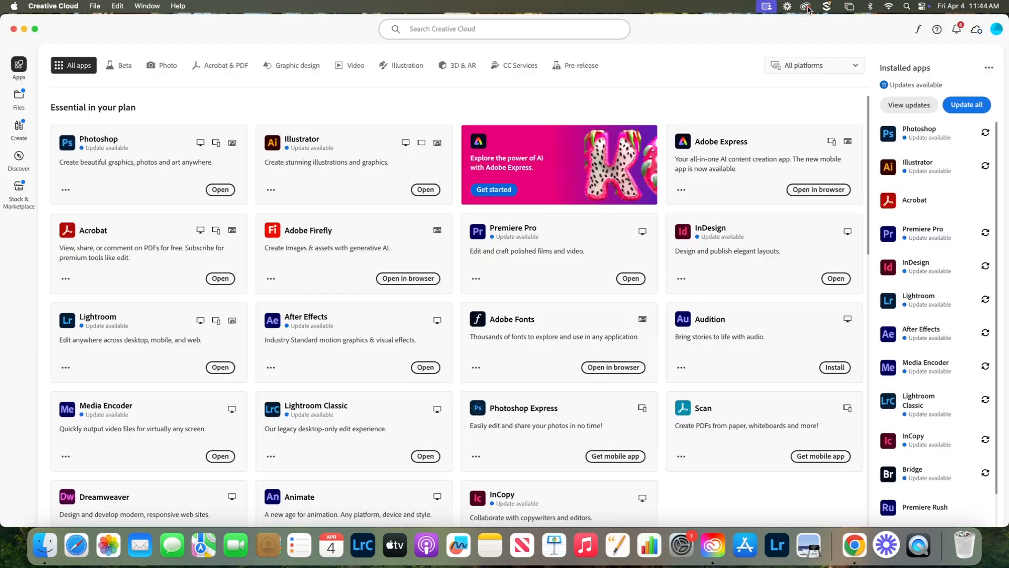
# - Launch Premiere Pro from Creative Cloud and move its Home window aside
pyautogui.click(630, 278)
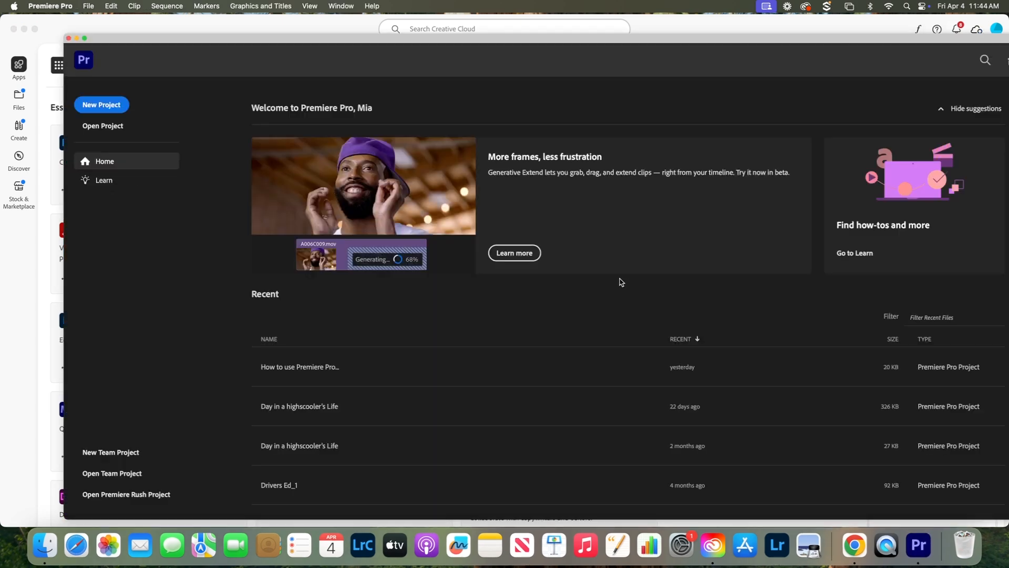
pyautogui.moveTo(636, 45); pyautogui.dragTo(598, 34)
# - Start a new project named 'How to use Premiere Pro Tutorial' and browse for a location
pyautogui.click(64, 93)
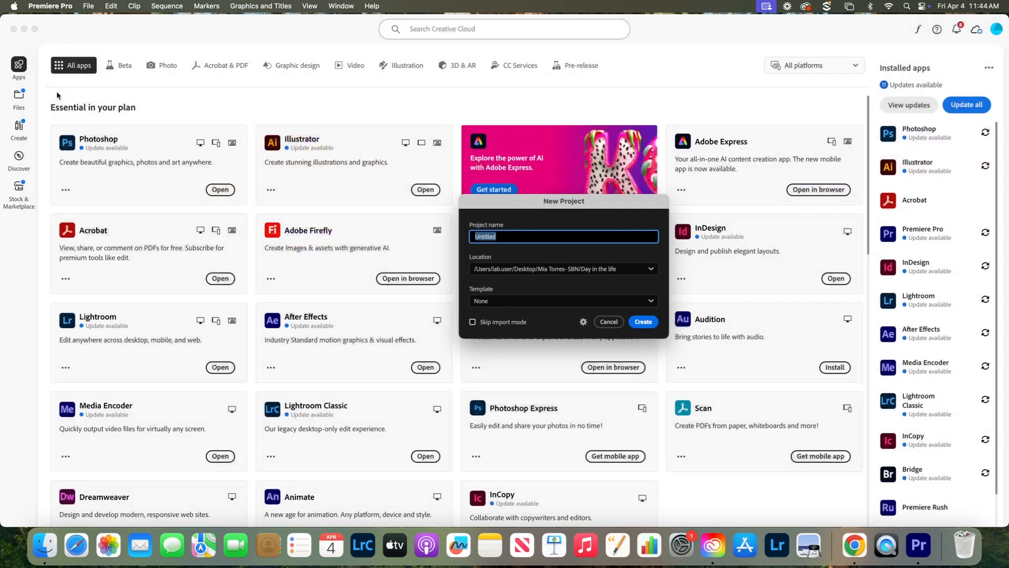
pyautogui.write('How to use Premiere Pro Tutoria')
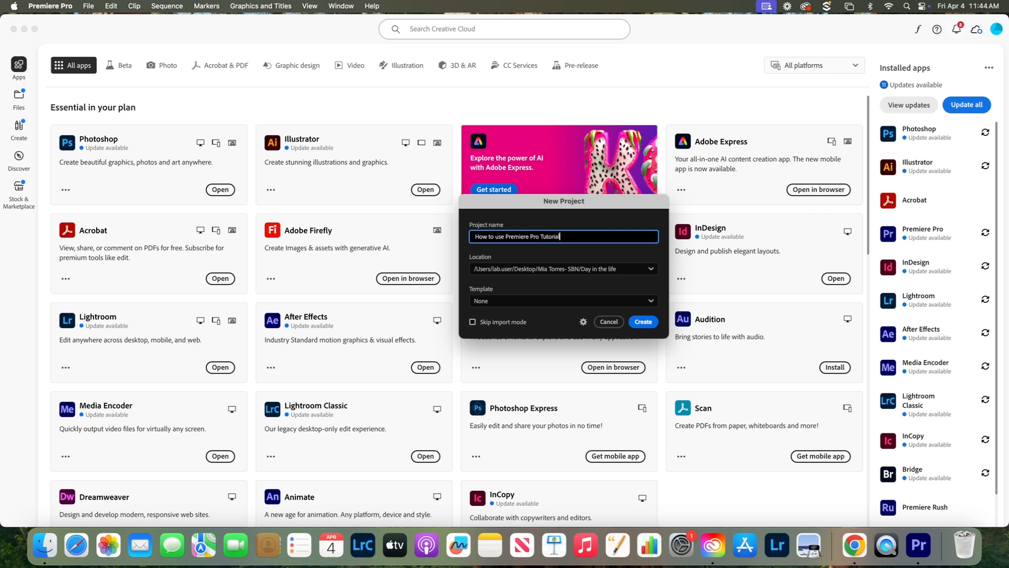
pyautogui.click(624, 270)
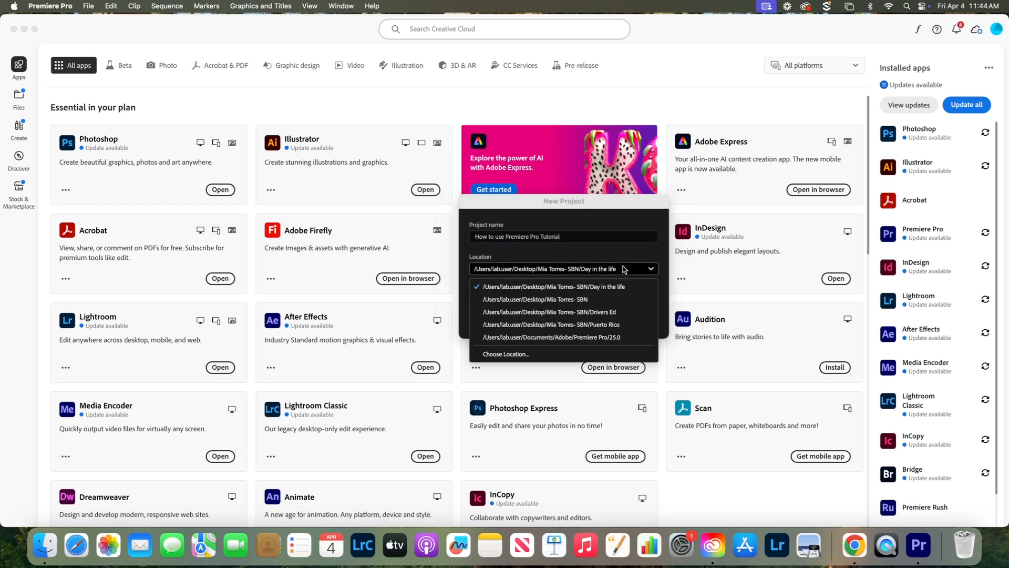
pyautogui.click(588, 355)
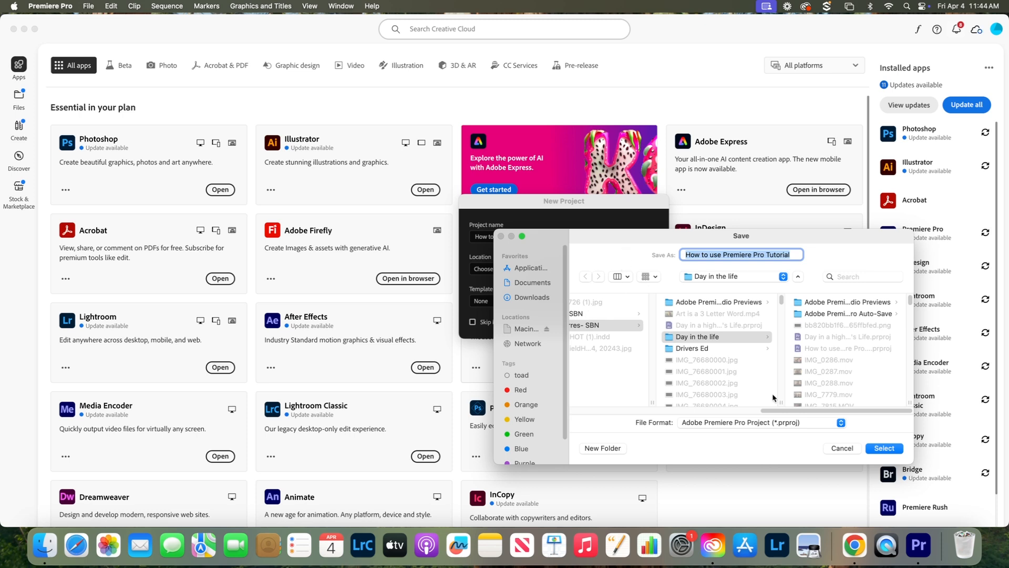
# - Set the new desktop clip folder as the project location and create the project
pyautogui.moveTo(782, 419); pyautogui.dragTo(687, 397)
pyautogui.click(691, 339)
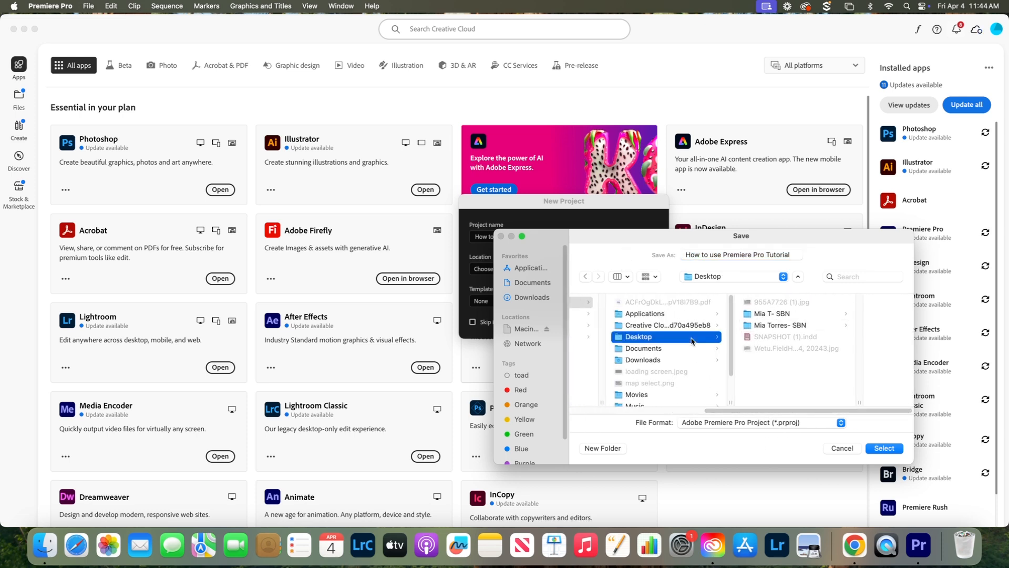
pyautogui.click(772, 317)
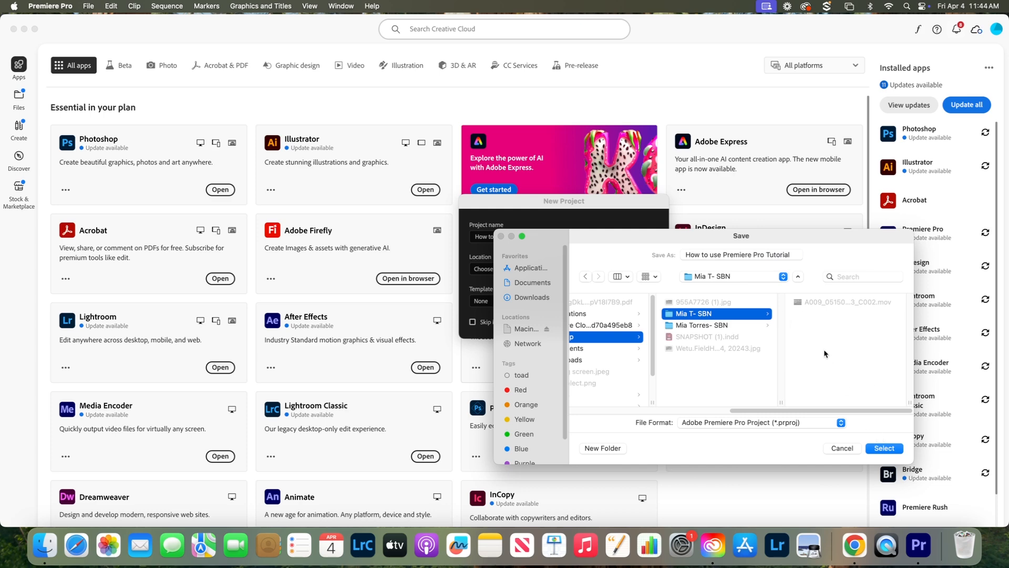
pyautogui.click(885, 448)
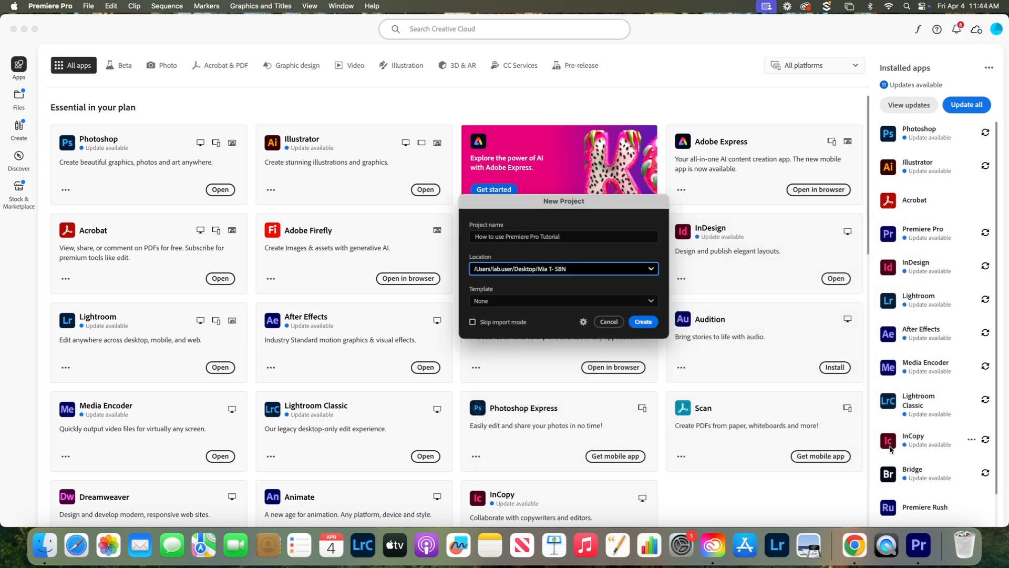
pyautogui.click(654, 325)
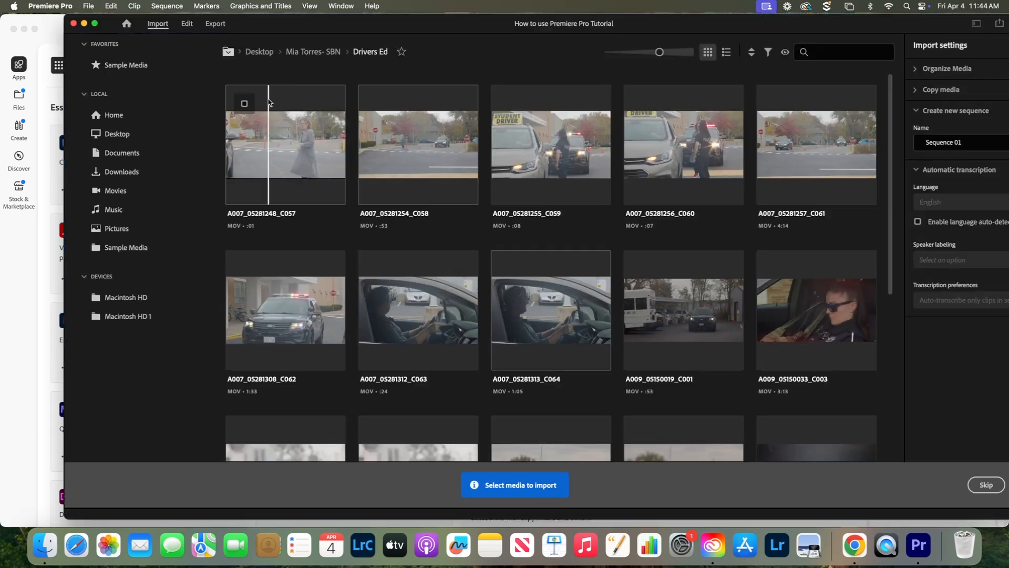
# - Import A009_05150023_C002.mov from the desktop folder into a new Sequence 01
pyautogui.click(123, 131)
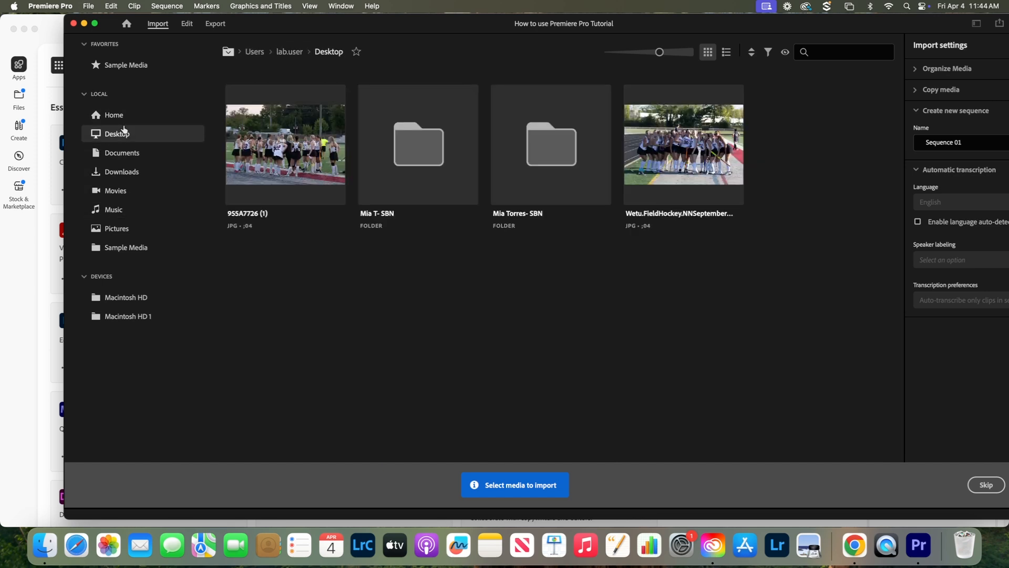
pyautogui.click(432, 144)
pyautogui.click(432, 145)
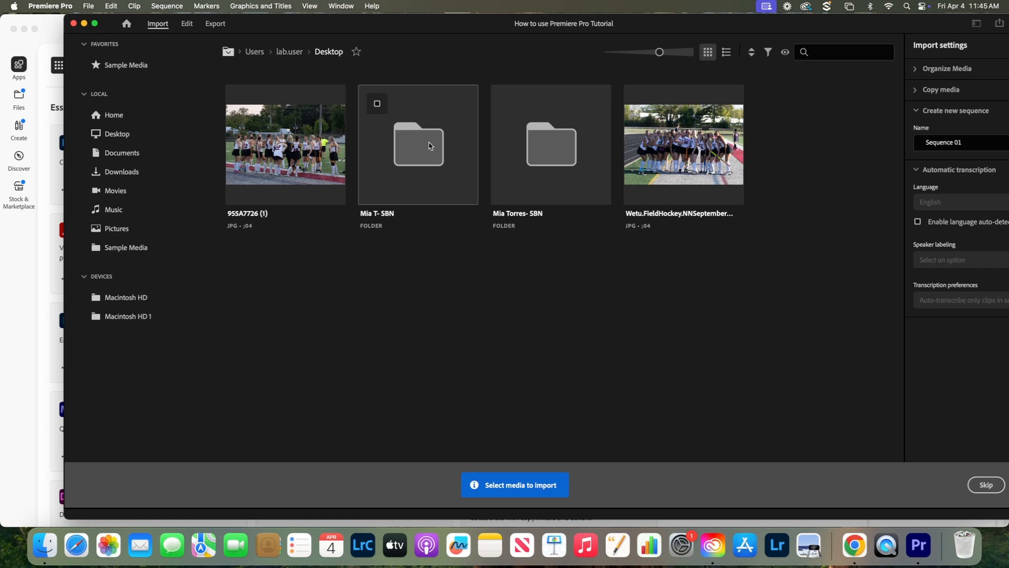
pyautogui.doubleClick(429, 145)
pyautogui.click(279, 157)
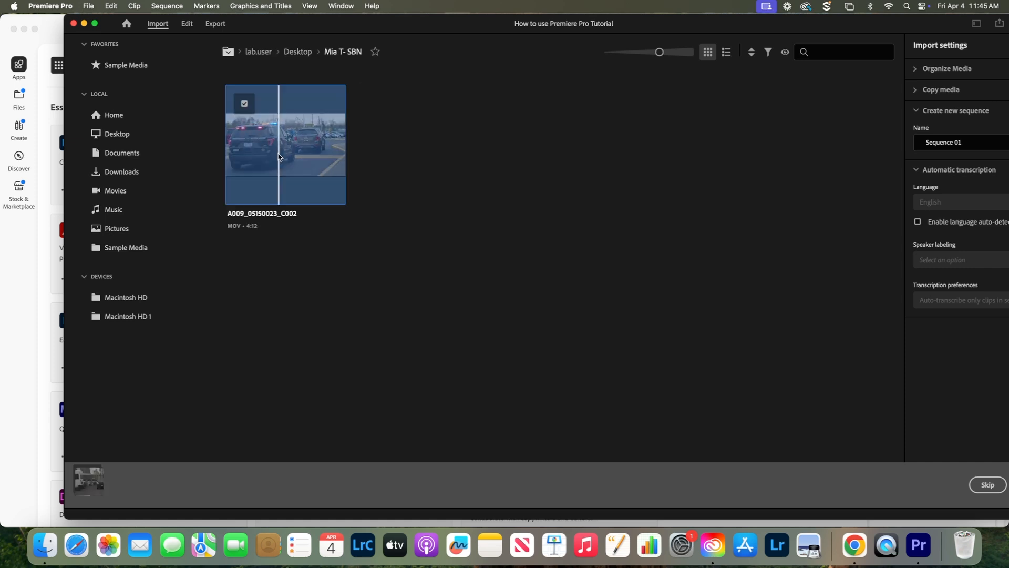
pyautogui.moveTo(775, 18); pyautogui.dragTo(715, 21)
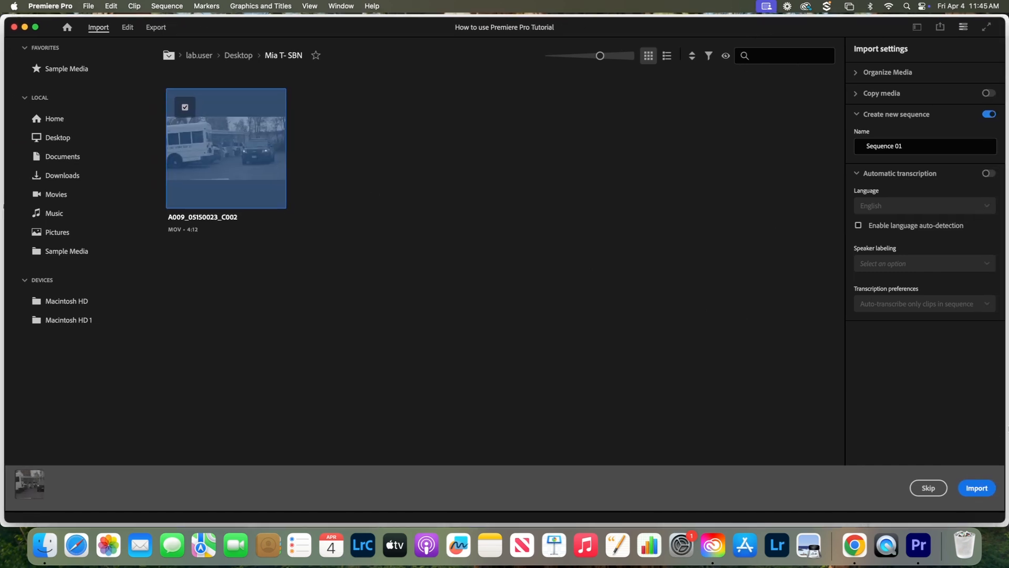
pyautogui.click(979, 487)
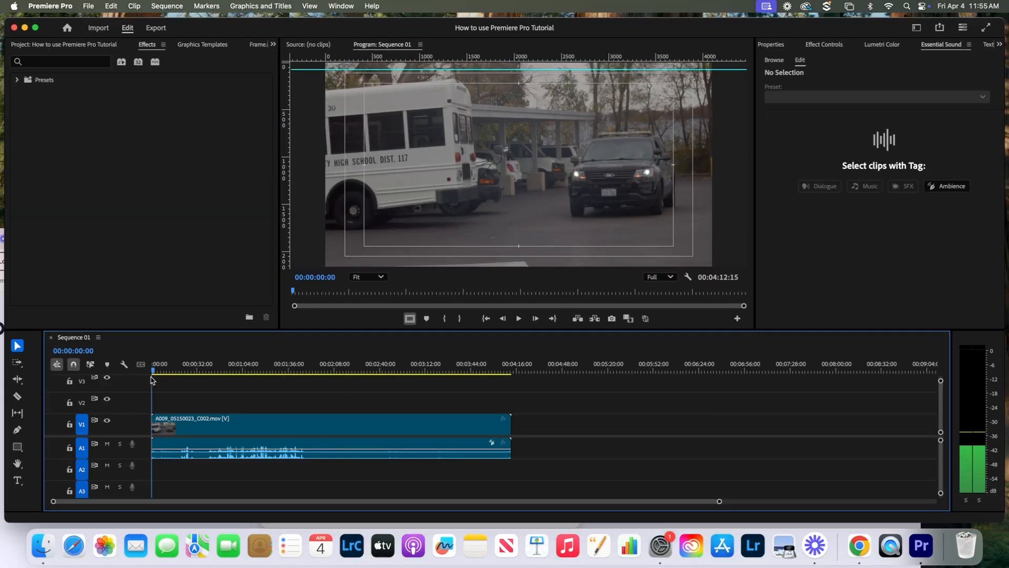
# - Move the playhead to 00:03:52:07 and switch to the Razor tool
pyautogui.moveTo(151, 379); pyautogui.dragTo(483, 348)
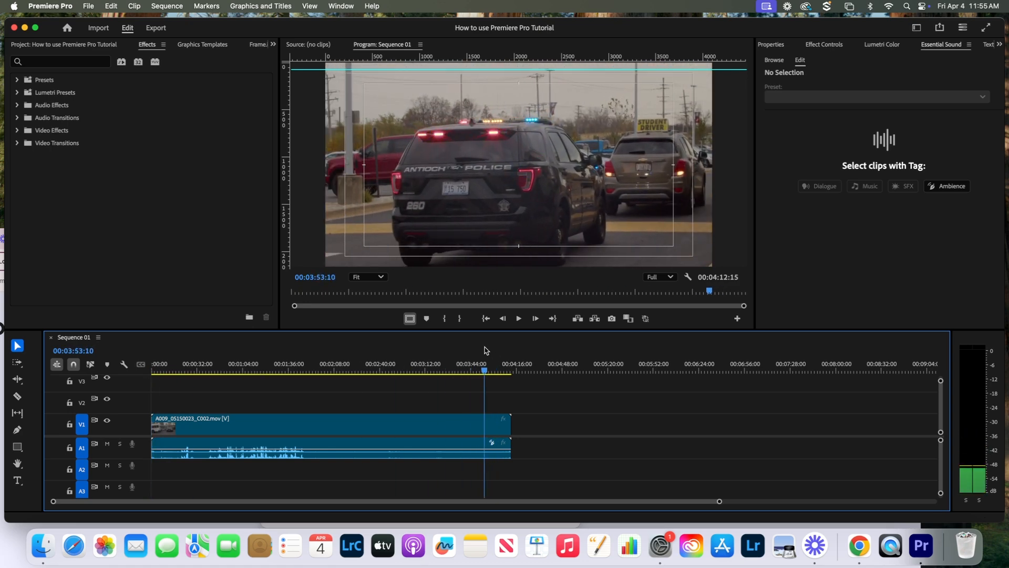
pyautogui.click(16, 394)
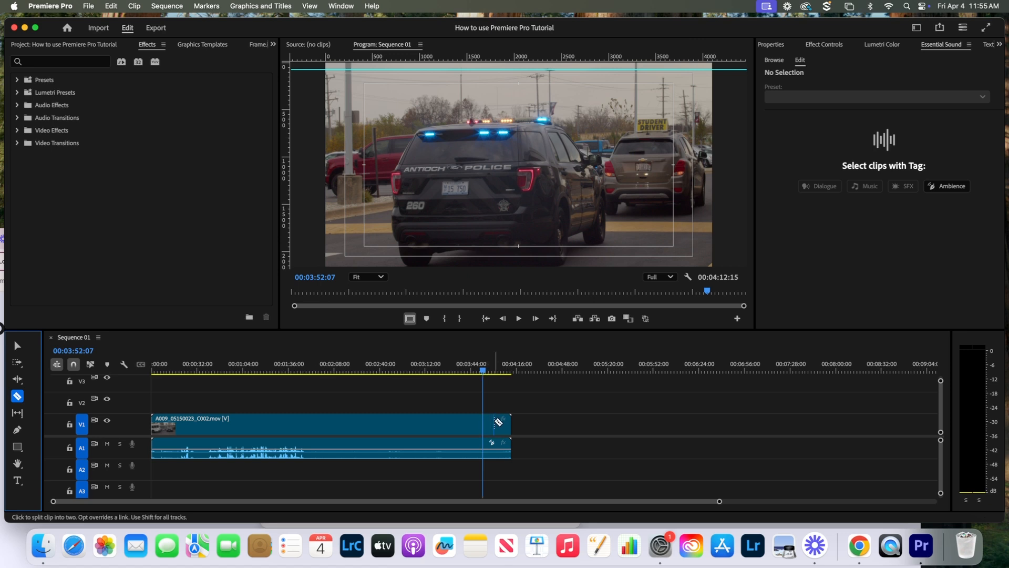
# - Split the clip at 00:03:52:07 and delete the short end piece
pyautogui.click(484, 422)
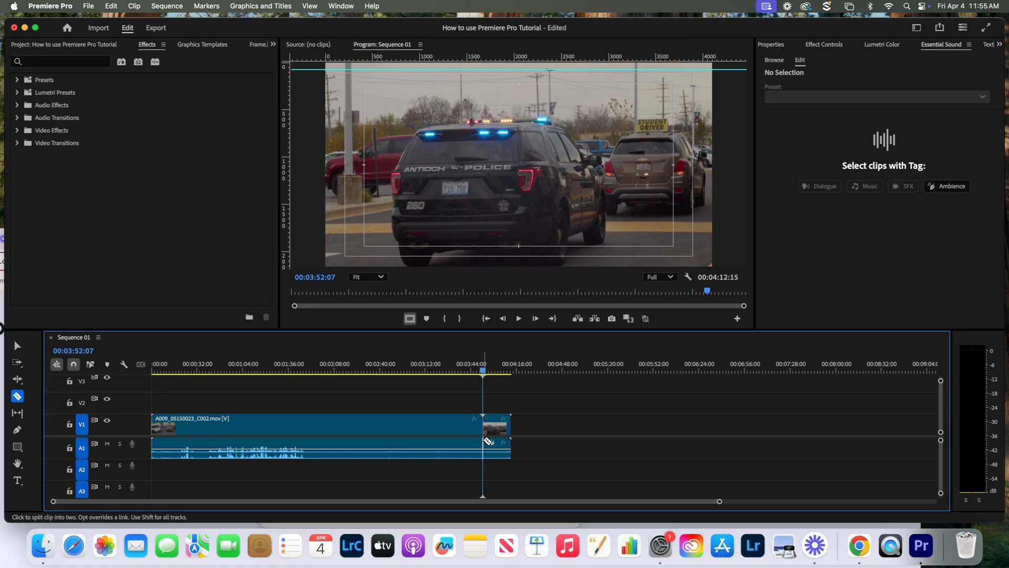
pyautogui.click(17, 345)
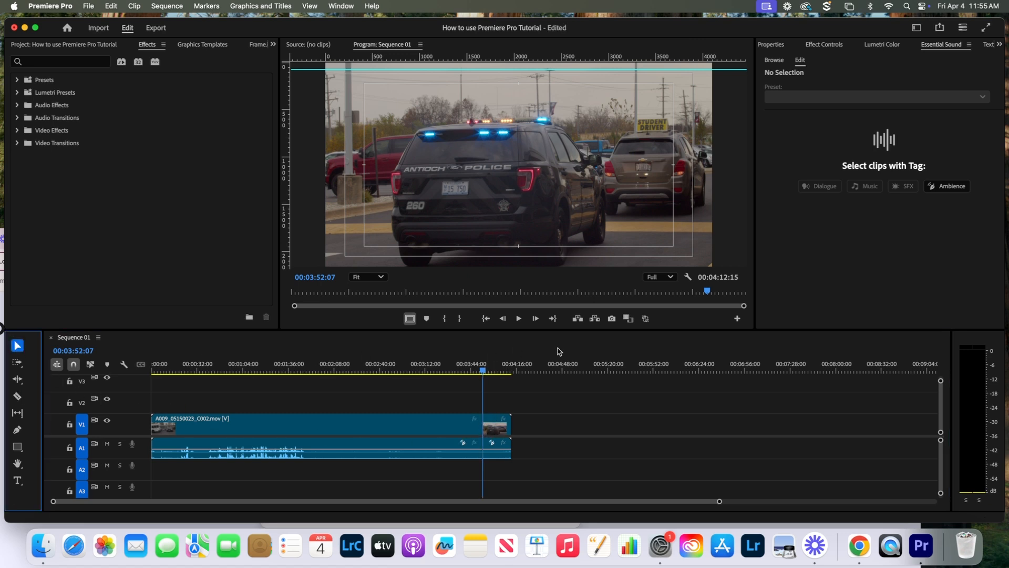
pyautogui.click(492, 420)
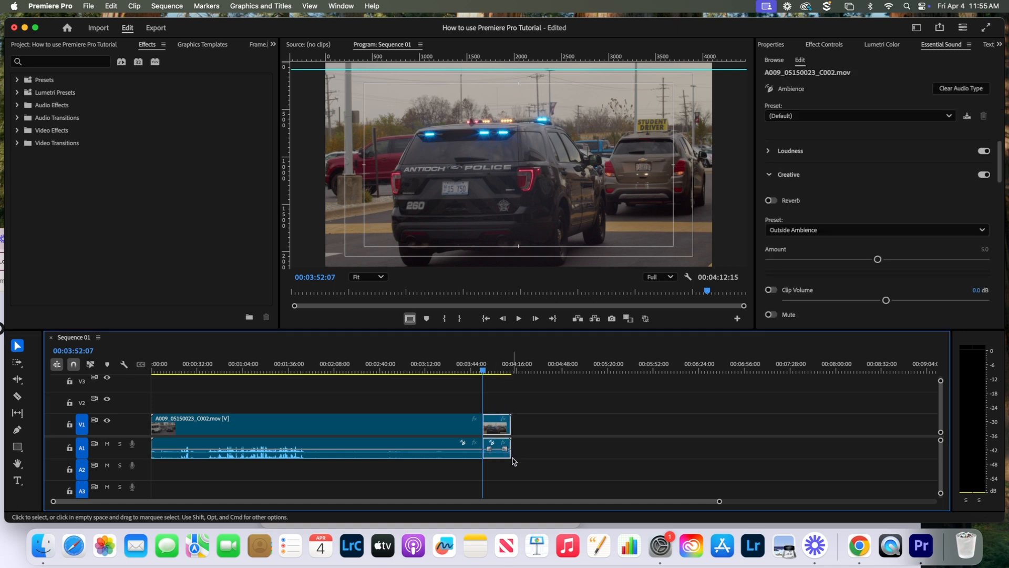
pyautogui.press('Delete')
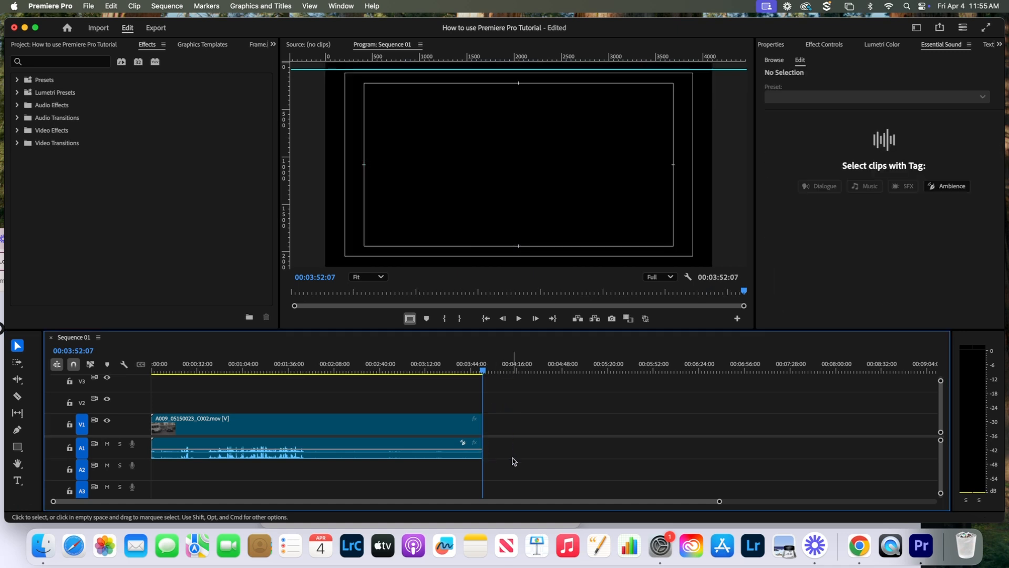
# - Undo the deletion and the split, restoring the single full clip
pyautogui.click(108, 6)
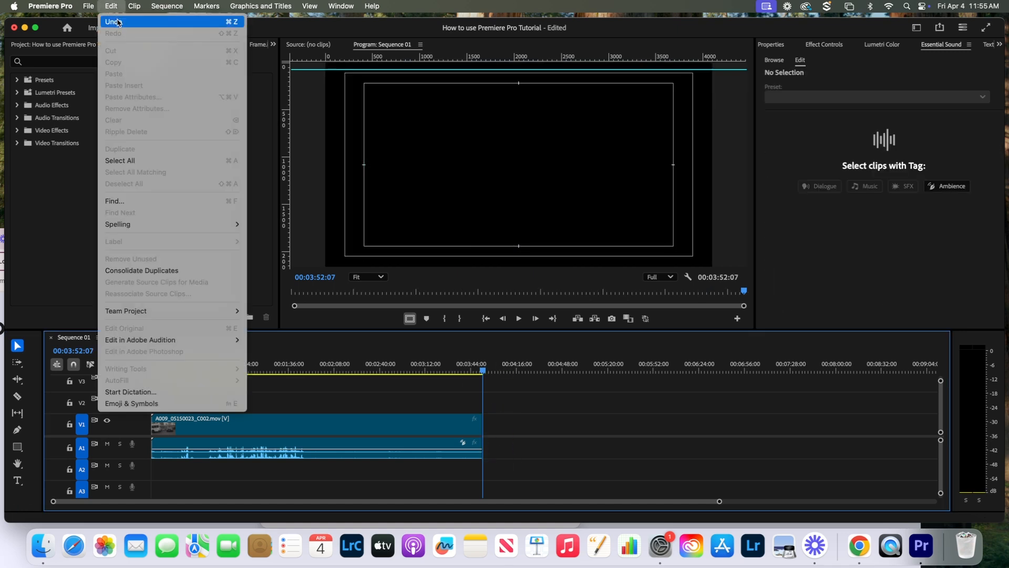
pyautogui.click(119, 21)
pyautogui.click(111, 6)
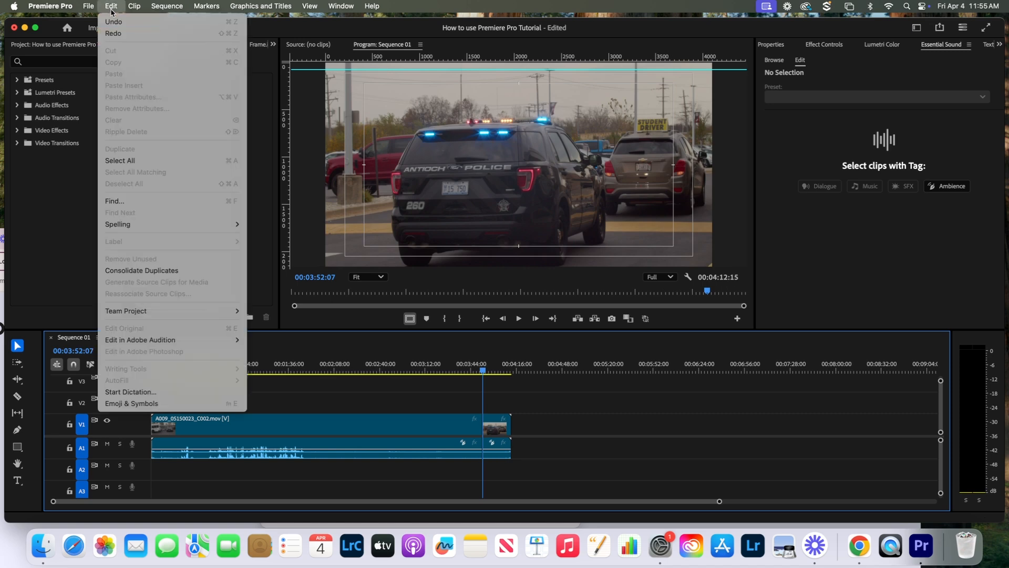
pyautogui.click(116, 18)
pyautogui.click(114, 6)
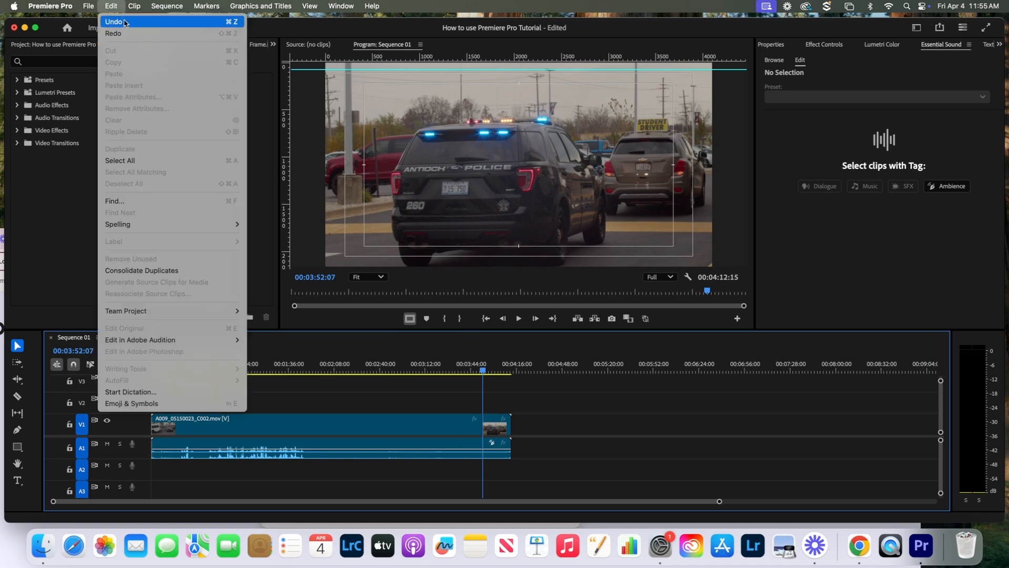
pyautogui.click(116, 18)
# - Trim the clip end to 3:55:27, preview it, then undo back to 4:12:15
pyautogui.moveTo(482, 373); pyautogui.dragTo(435, 373)
pyautogui.moveTo(513, 418); pyautogui.dragTo(487, 442)
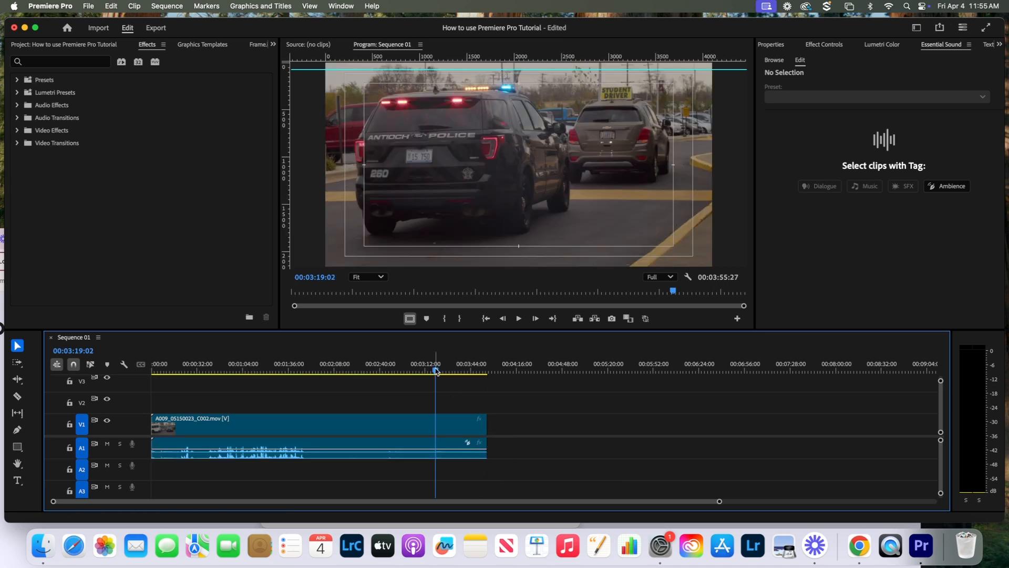
pyautogui.moveTo(439, 370); pyautogui.dragTo(501, 392)
pyautogui.click(113, 5)
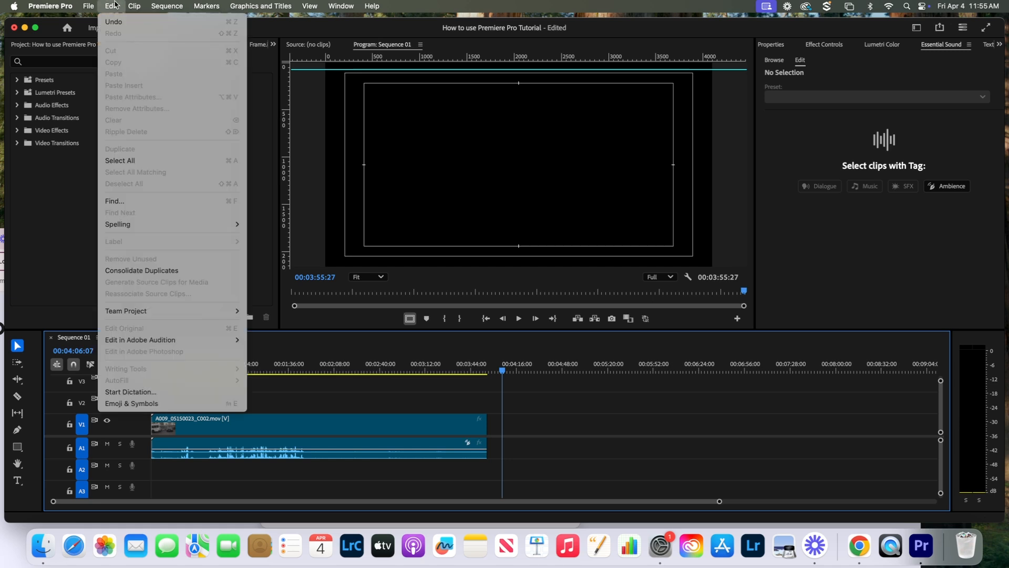
pyautogui.click(120, 20)
pyautogui.click(113, 6)
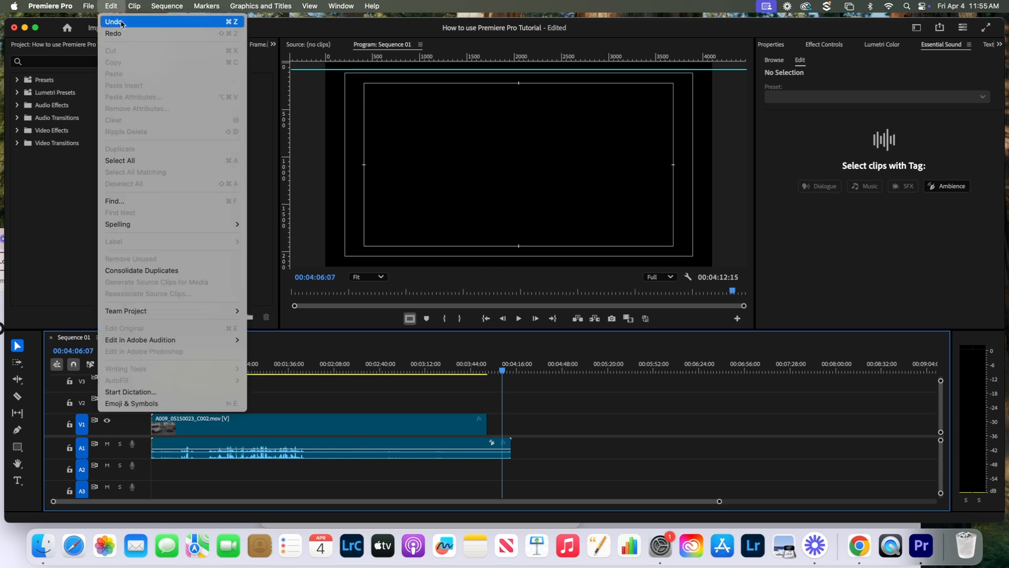
pyautogui.click(121, 20)
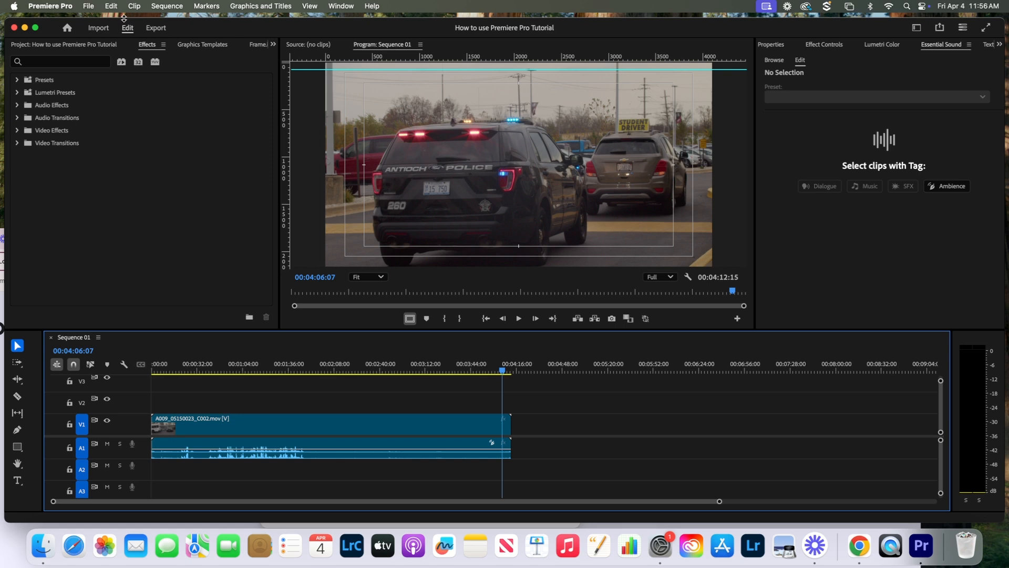
# - Select the clip's video and shrink it to about half size, centred in the frame
pyautogui.click(532, 166)
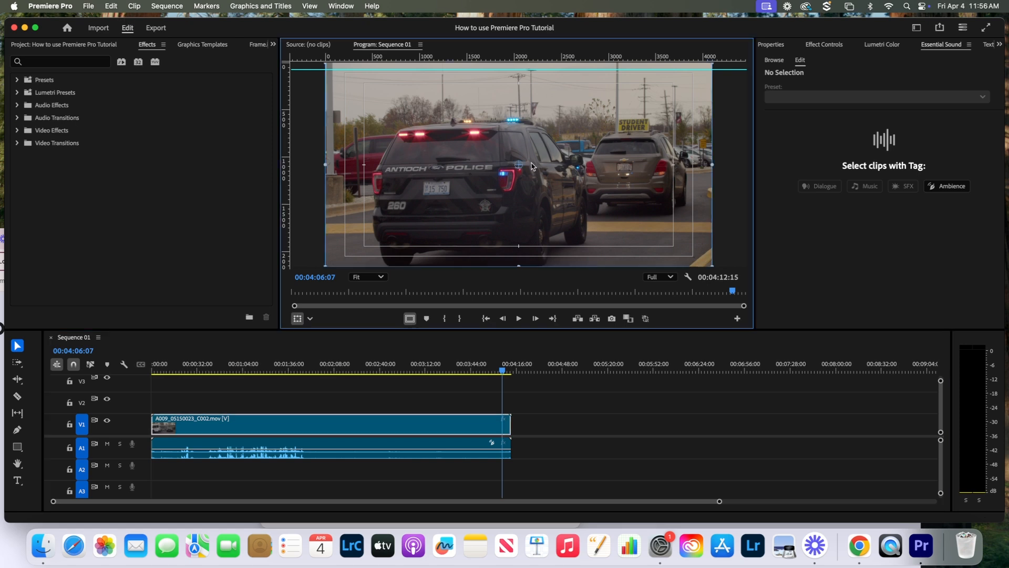
pyautogui.moveTo(464, 126); pyautogui.dragTo(408, 74)
pyautogui.moveTo(658, 213); pyautogui.dragTo(656, 212)
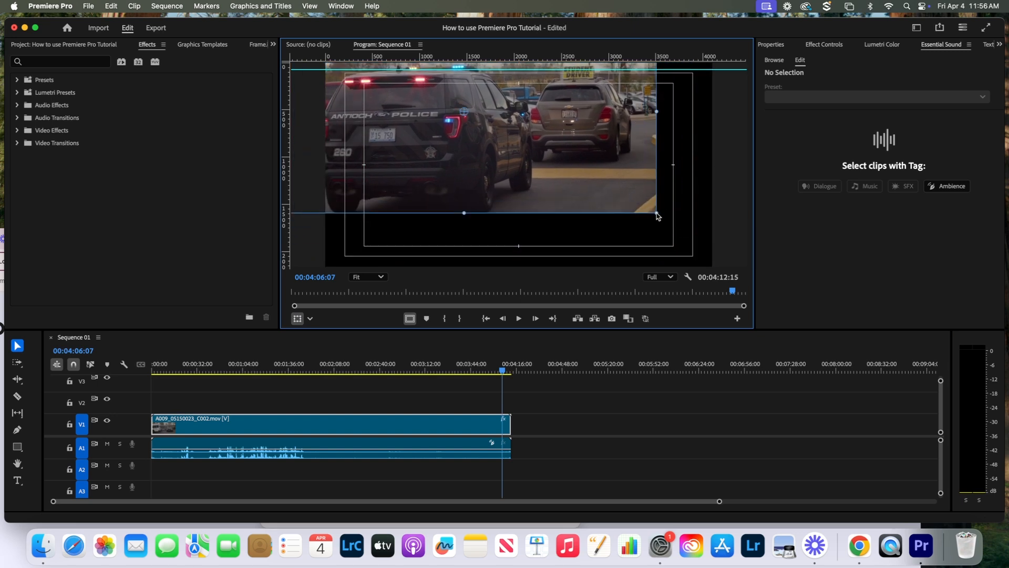
pyautogui.click(658, 212)
pyautogui.click(655, 213)
pyautogui.moveTo(655, 213); pyautogui.dragTo(549, 157)
pyautogui.moveTo(473, 122); pyautogui.dragTo(530, 169)
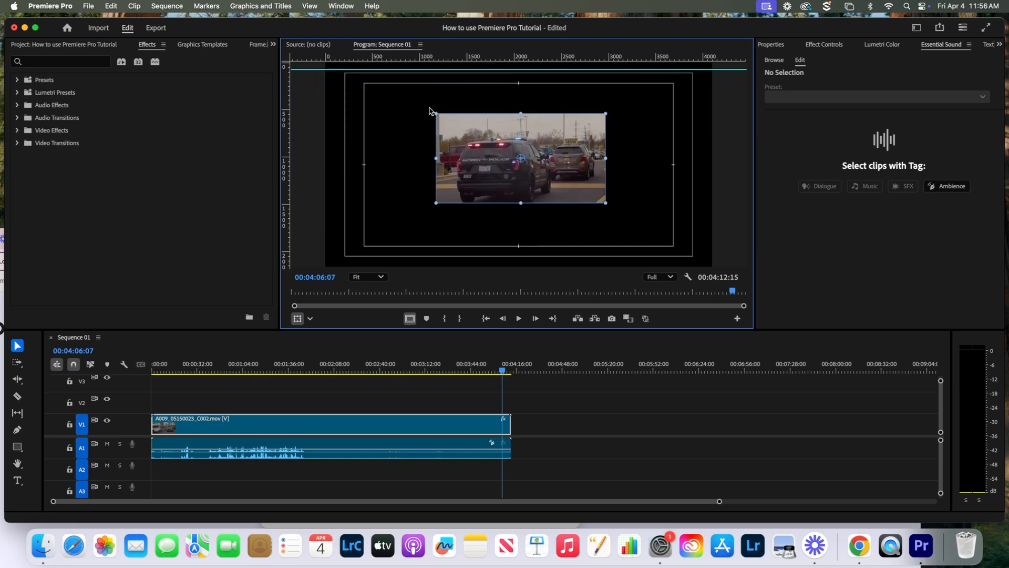
# - Scale the video up and reposition it so it fills the frame without borders
pyautogui.moveTo(434, 112); pyautogui.dragTo(356, 71)
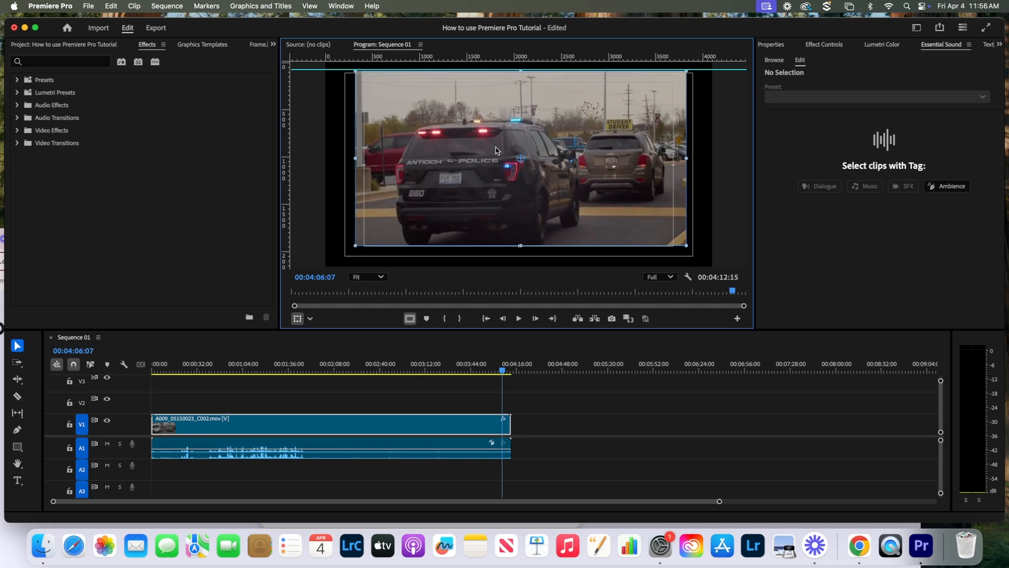
pyautogui.moveTo(495, 151); pyautogui.dragTo(468, 142)
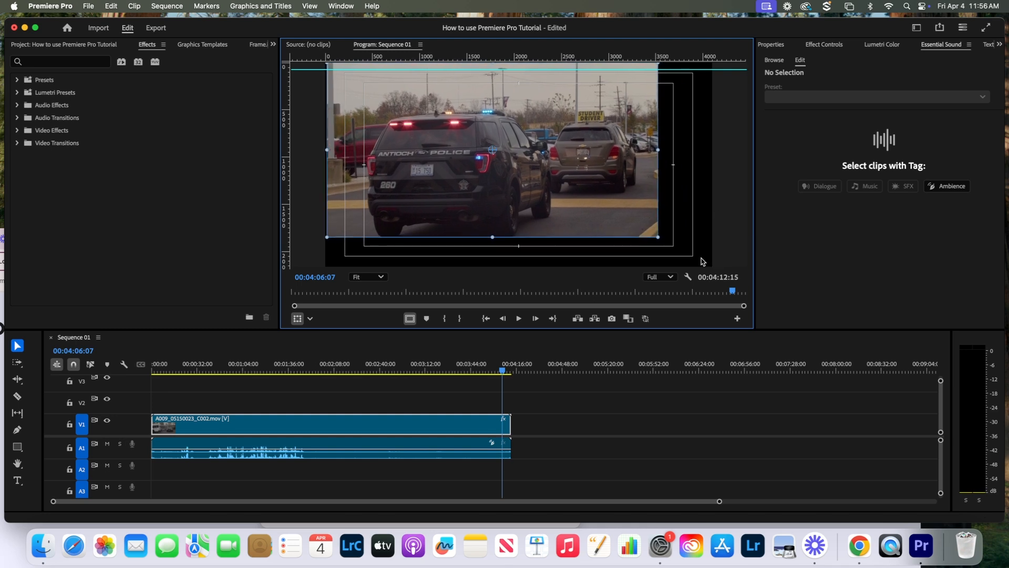
pyautogui.moveTo(658, 237); pyautogui.dragTo(697, 258)
pyautogui.moveTo(592, 205); pyautogui.dragTo(605, 212)
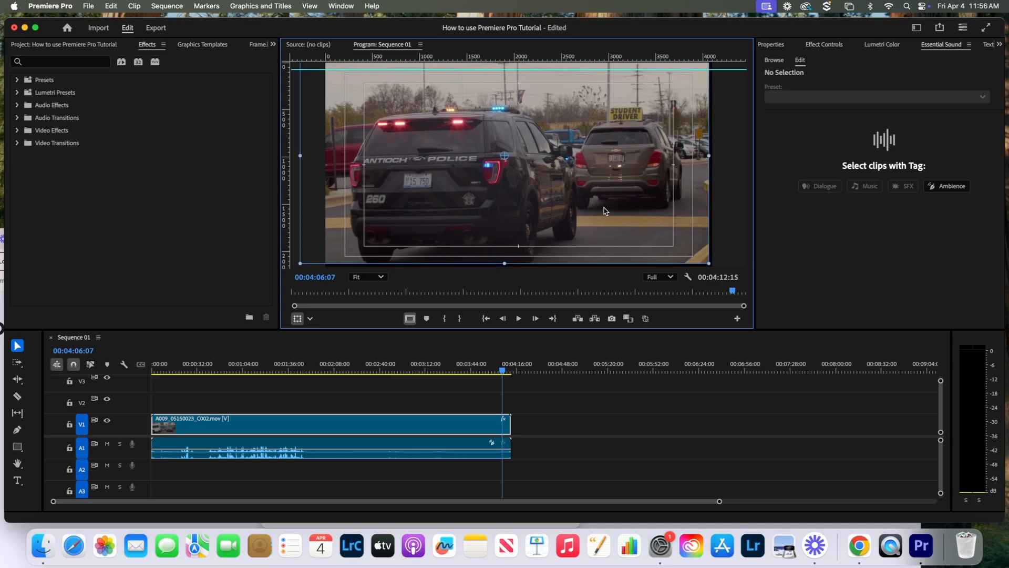
pyautogui.moveTo(503, 371); pyautogui.dragTo(139, 385)
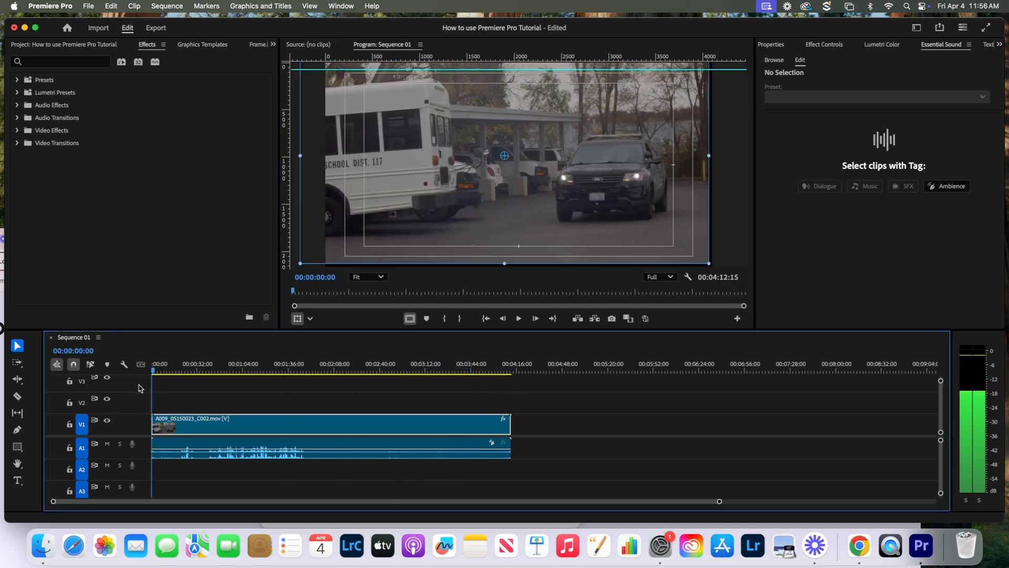
# - Import the A009 clip into the project again
pyautogui.click(206, 401)
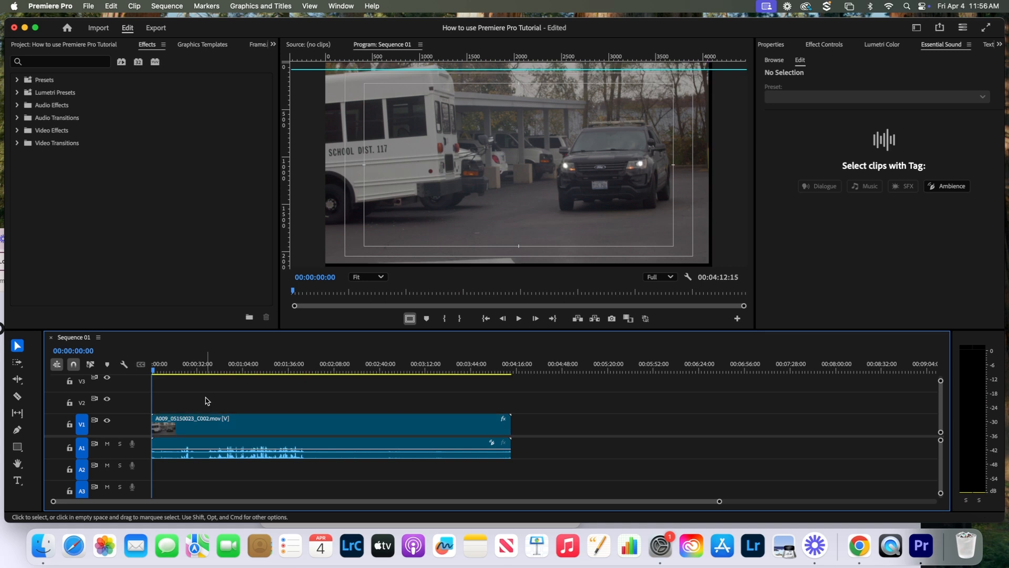
pyautogui.click(99, 30)
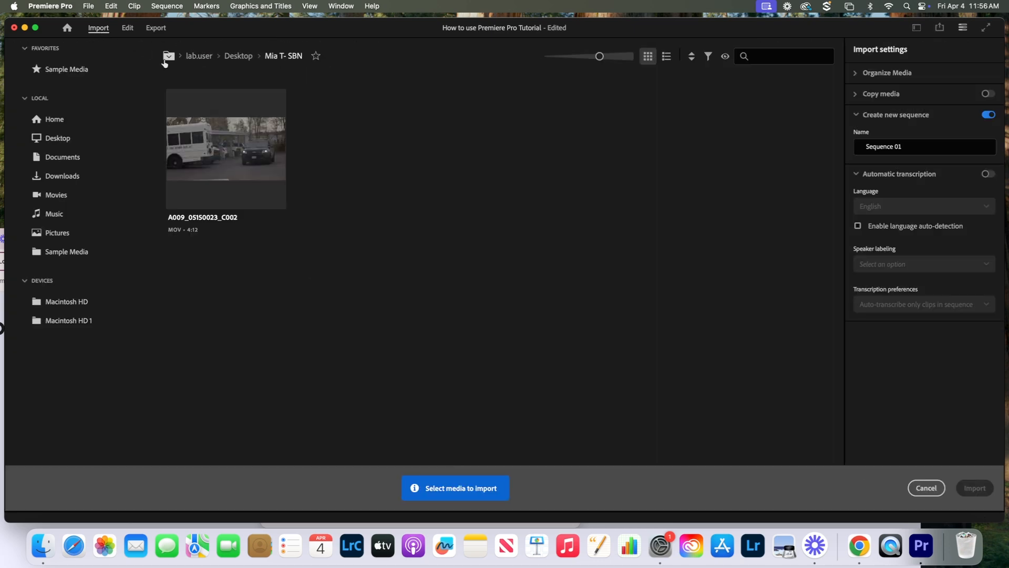
pyautogui.click(232, 130)
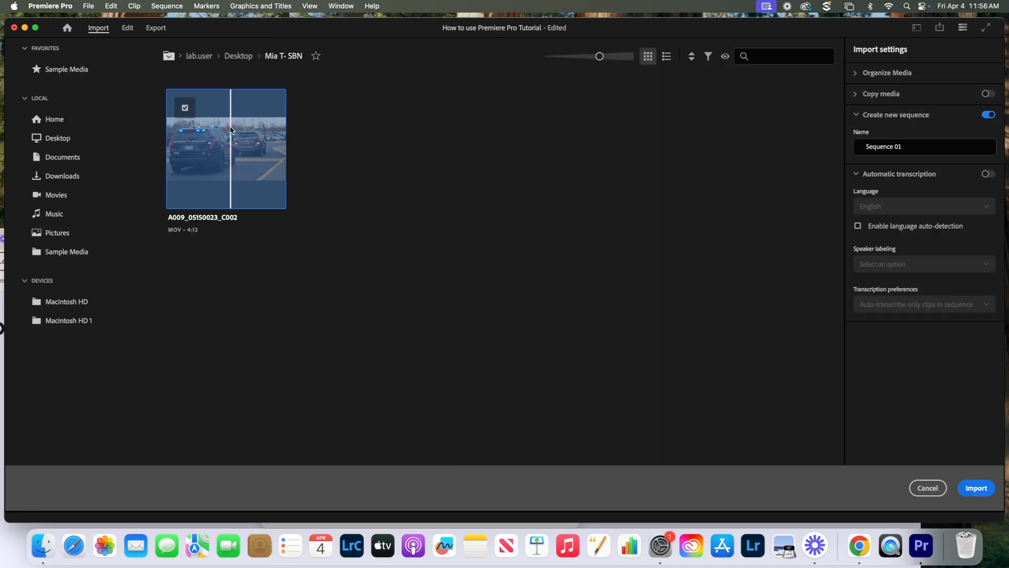
pyautogui.click(977, 487)
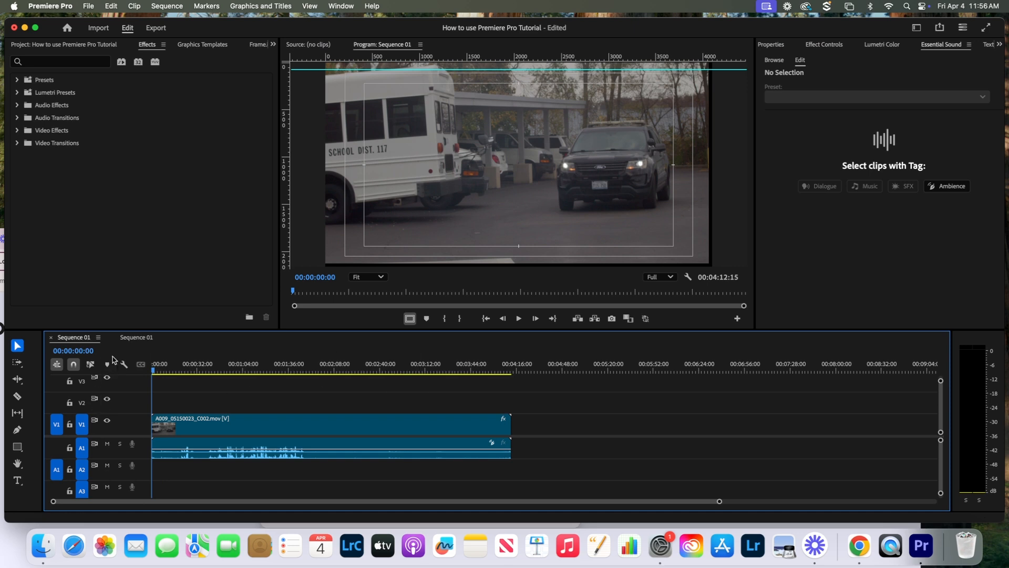
# - Place a second A009 copy after the first clip, making Sequence 01 8:25:00 long
pyautogui.click(106, 48)
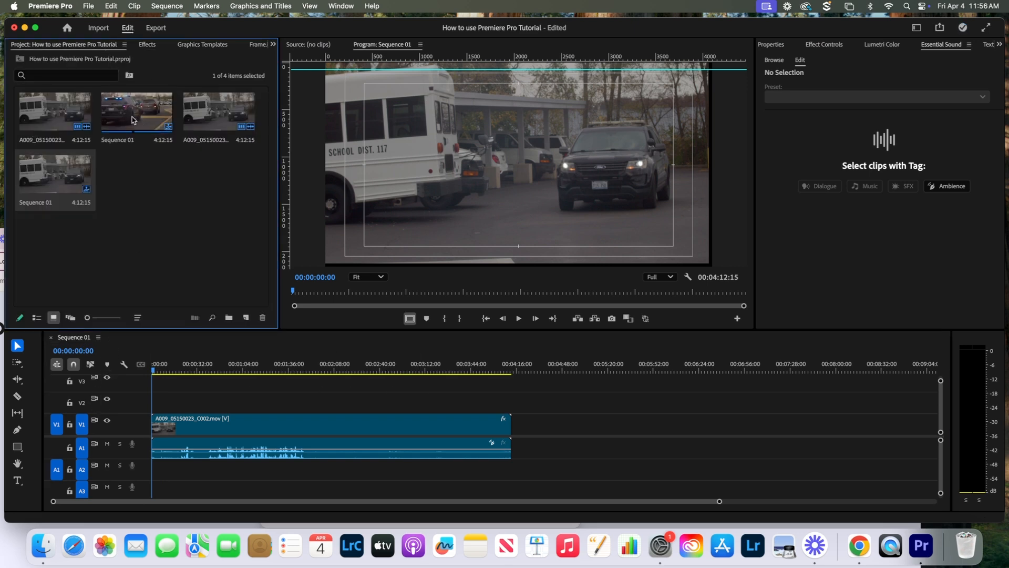
pyautogui.moveTo(132, 120); pyautogui.dragTo(158, 179)
pyautogui.moveTo(212, 110); pyautogui.dragTo(521, 448)
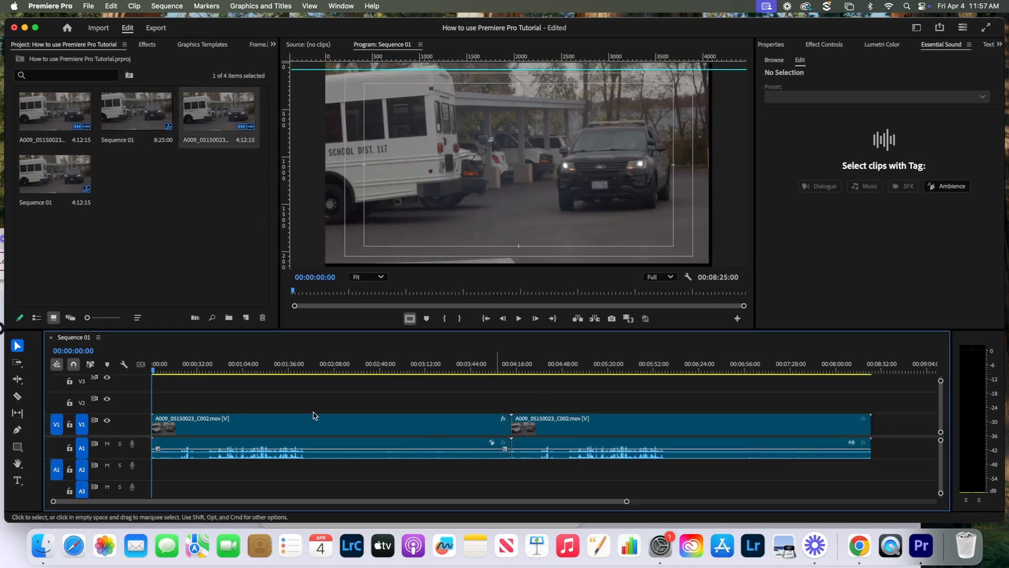
pyautogui.moveTo(150, 373); pyautogui.dragTo(59, 446)
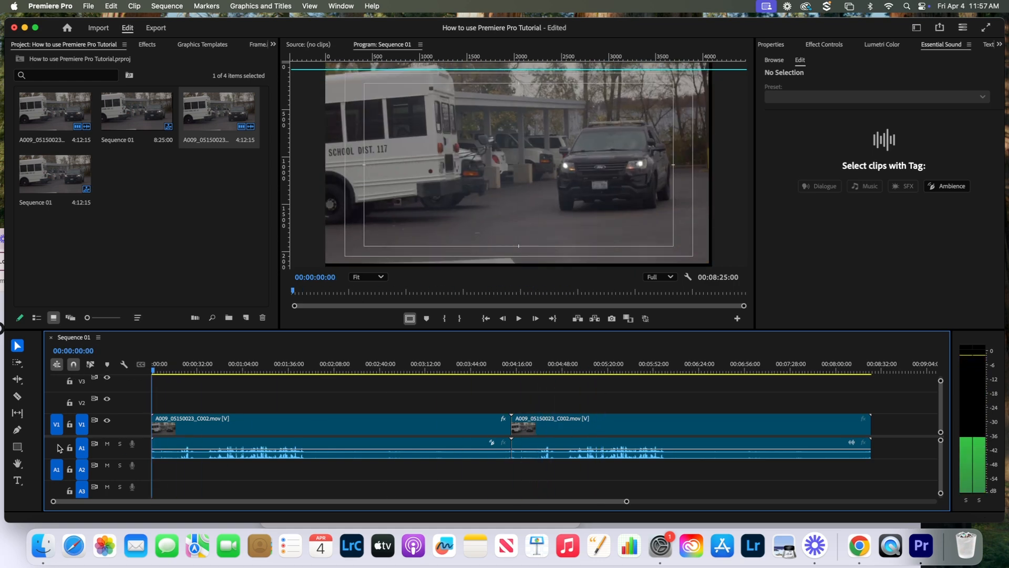
pyautogui.moveTo(519, 398); pyautogui.dragTo(680, 482)
pyautogui.press('Delete')
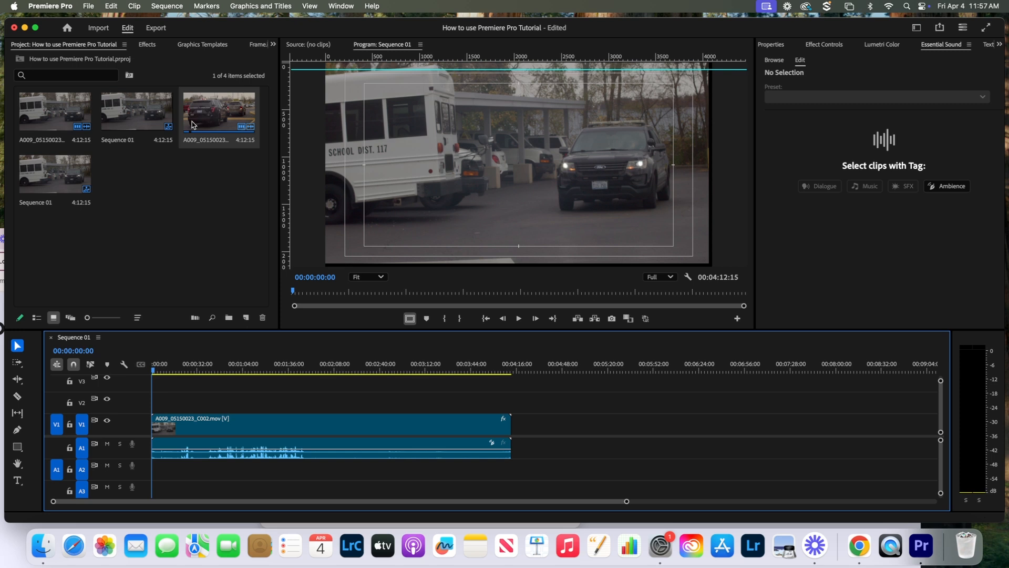
pyautogui.moveTo(217, 117); pyautogui.dragTo(520, 452)
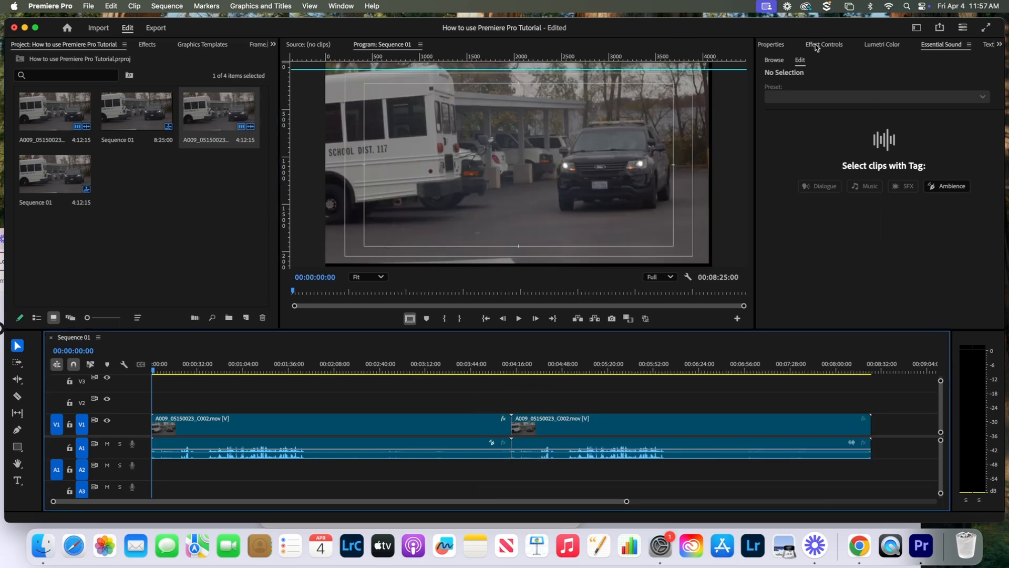
pyautogui.click(142, 46)
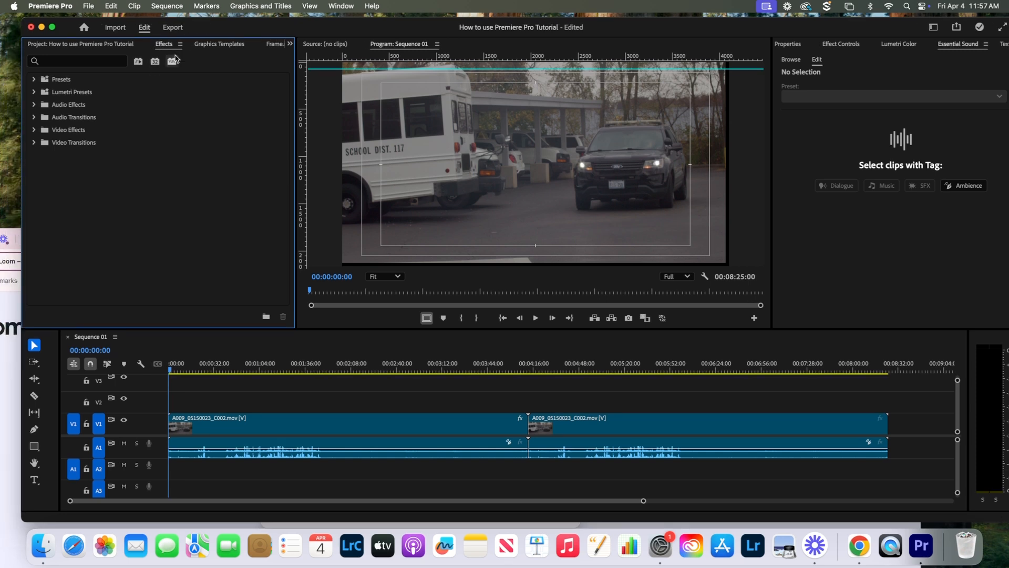
# - Apply a Cross Dissolve from Video Transitions > Dissolve at the join between the clips
pyautogui.moveTo(233, 29); pyautogui.dragTo(250, 29)
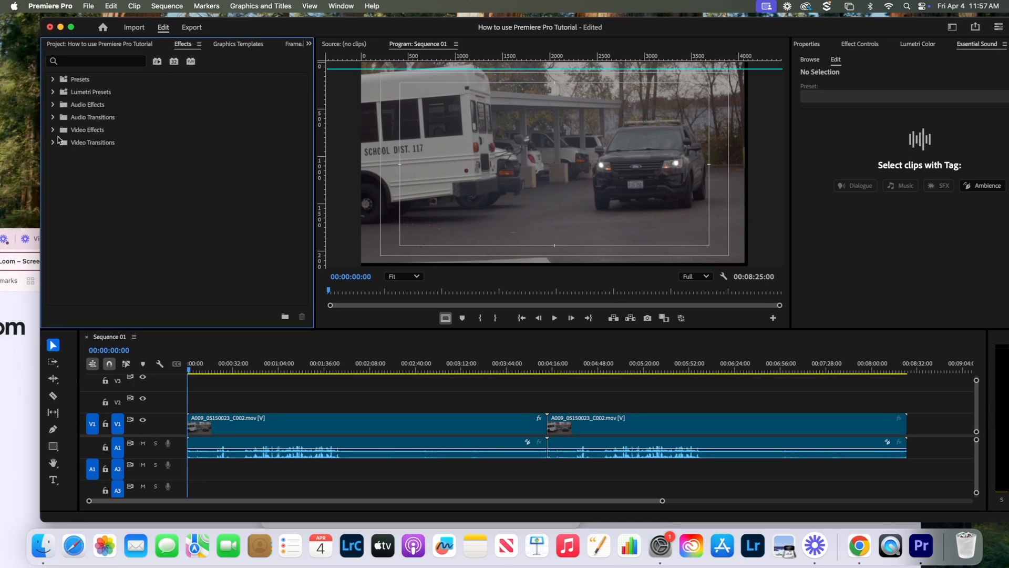
pyautogui.click(52, 142)
pyautogui.click(58, 155)
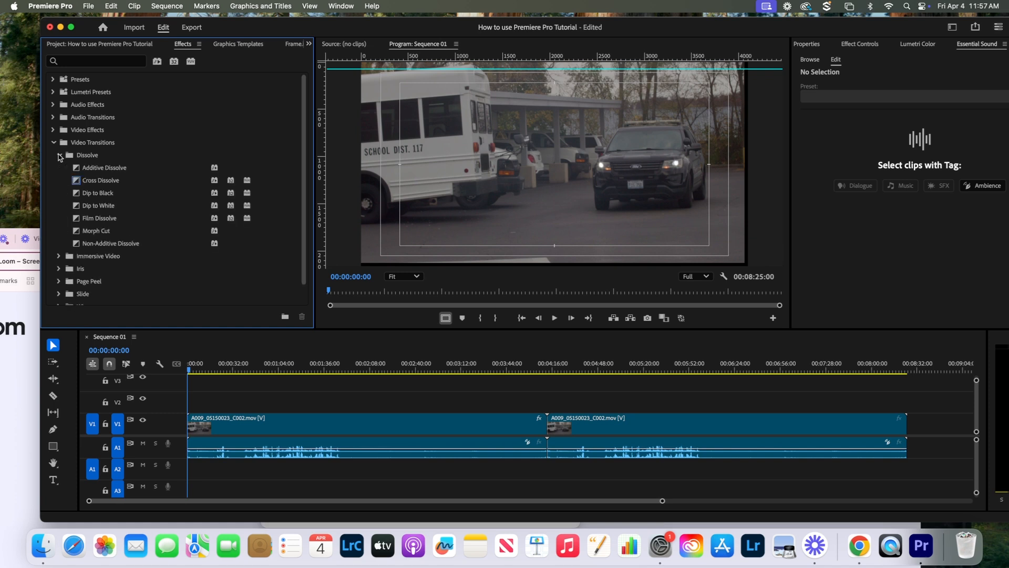
pyautogui.click(76, 182)
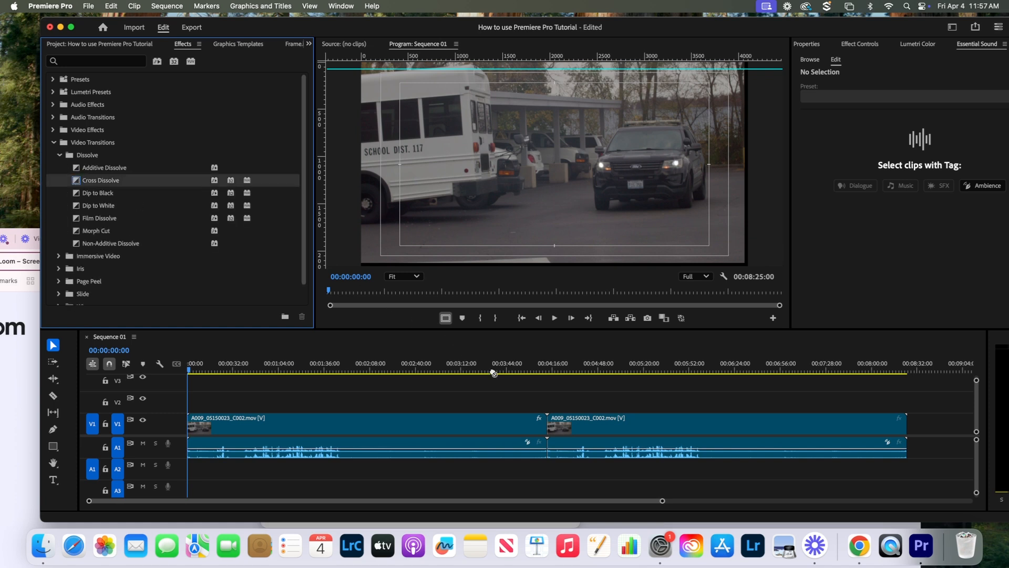
pyautogui.moveTo(493, 373); pyautogui.dragTo(550, 429)
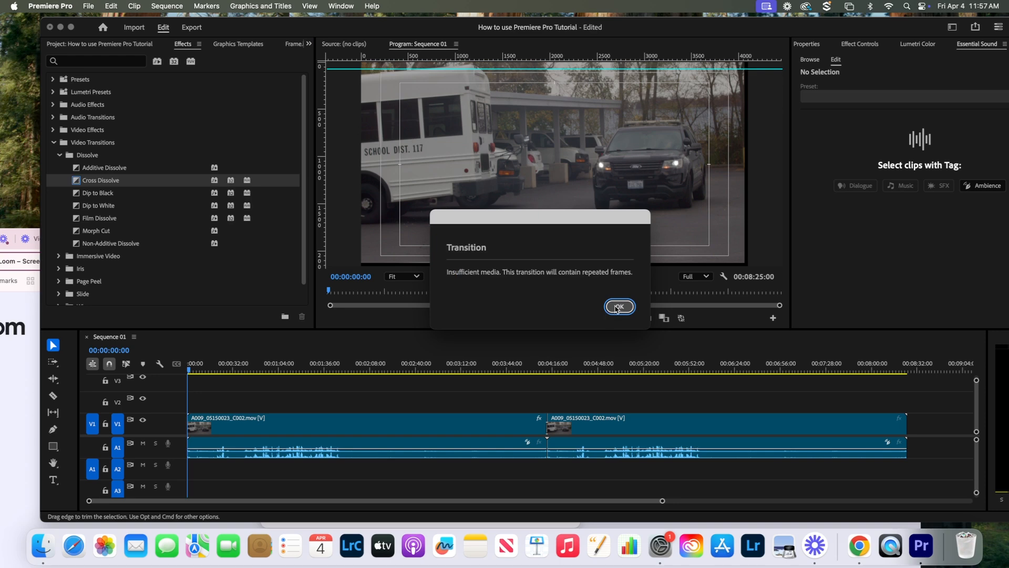
pyautogui.click(618, 307)
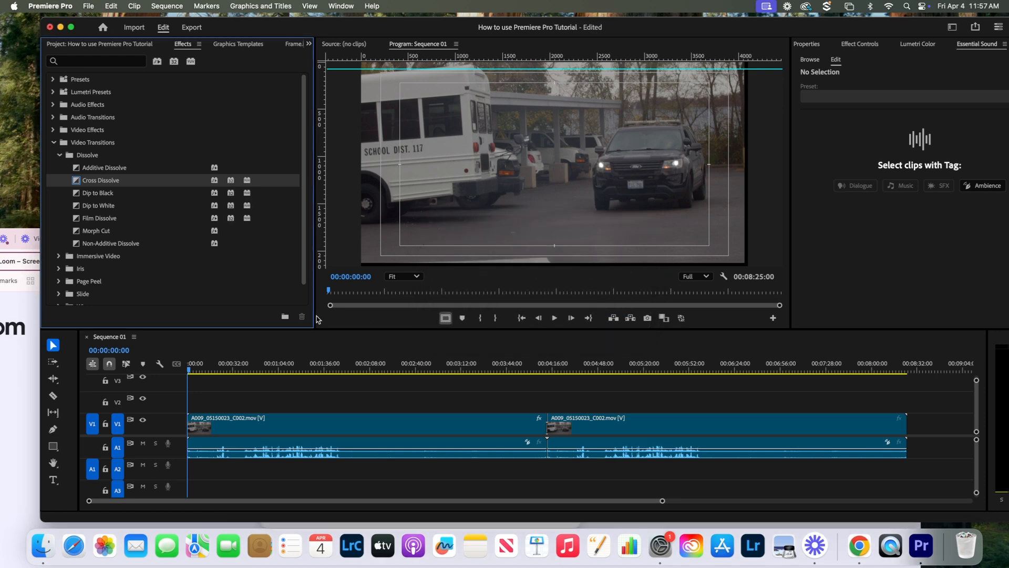
# - Lengthen the Cross Dissolve at the 4:12 join and preview it
pyautogui.moveTo(188, 369); pyautogui.dragTo(471, 370)
pyautogui.moveTo(482, 412); pyautogui.dragTo(540, 410)
pyautogui.moveTo(663, 503); pyautogui.dragTo(428, 497)
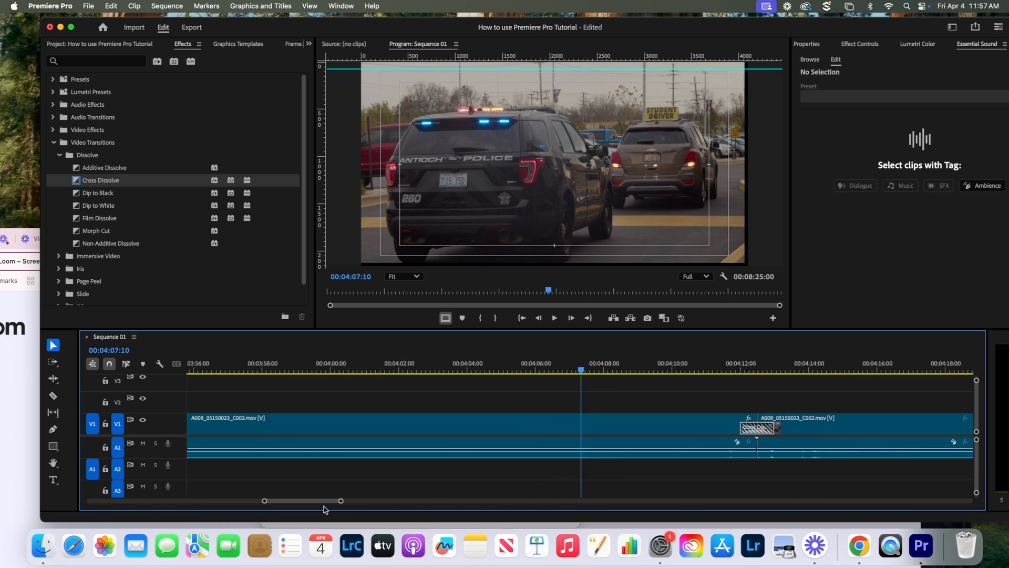
pyautogui.moveTo(317, 502); pyautogui.dragTo(323, 503)
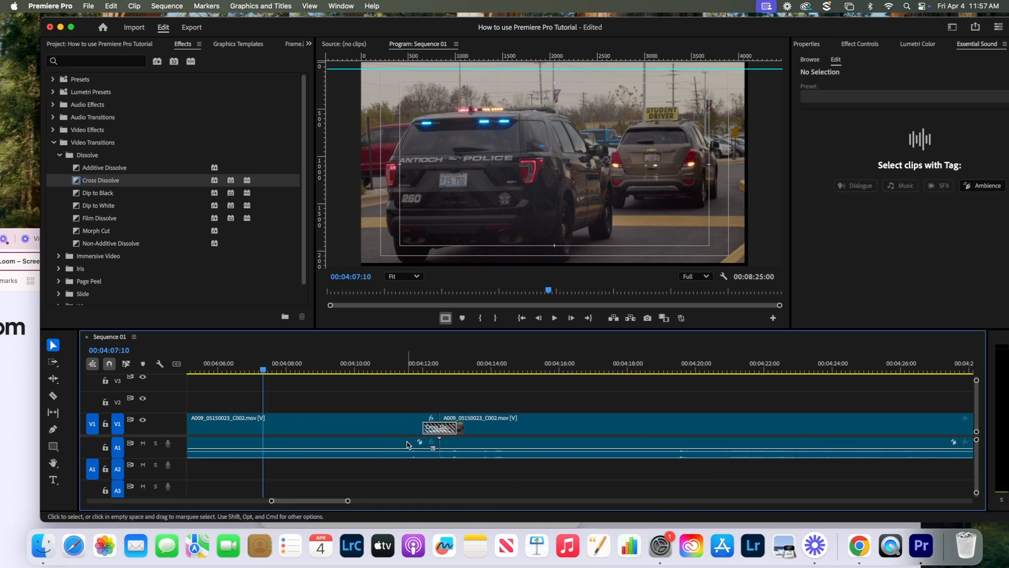
pyautogui.moveTo(423, 427); pyautogui.dragTo(476, 427)
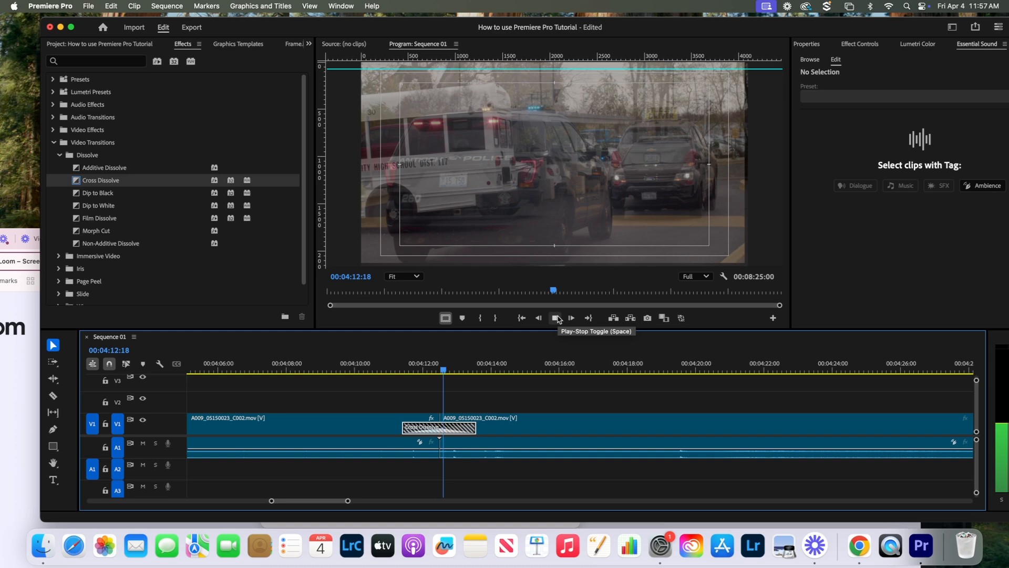
pyautogui.click(557, 318)
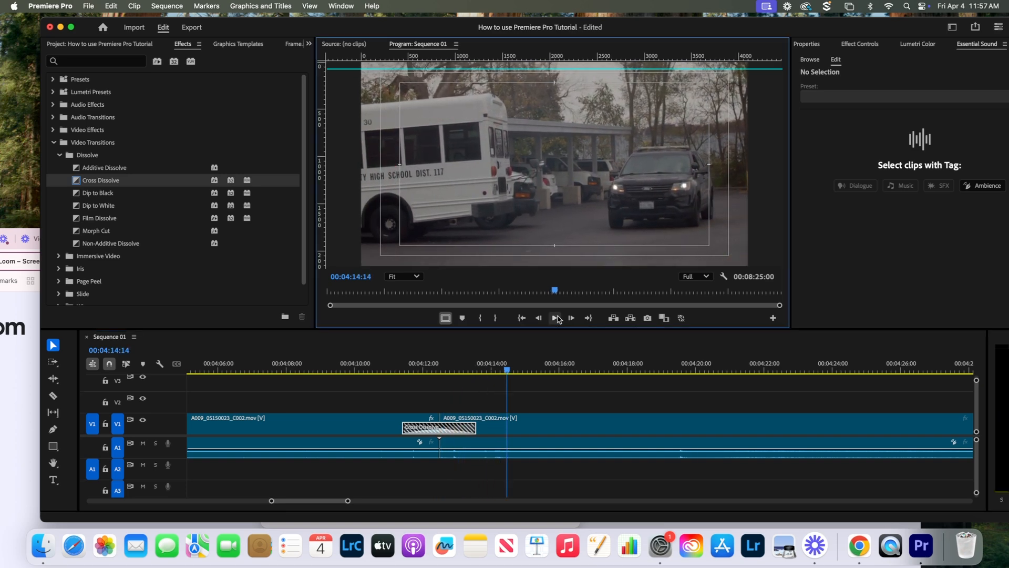
pyautogui.click(328, 507)
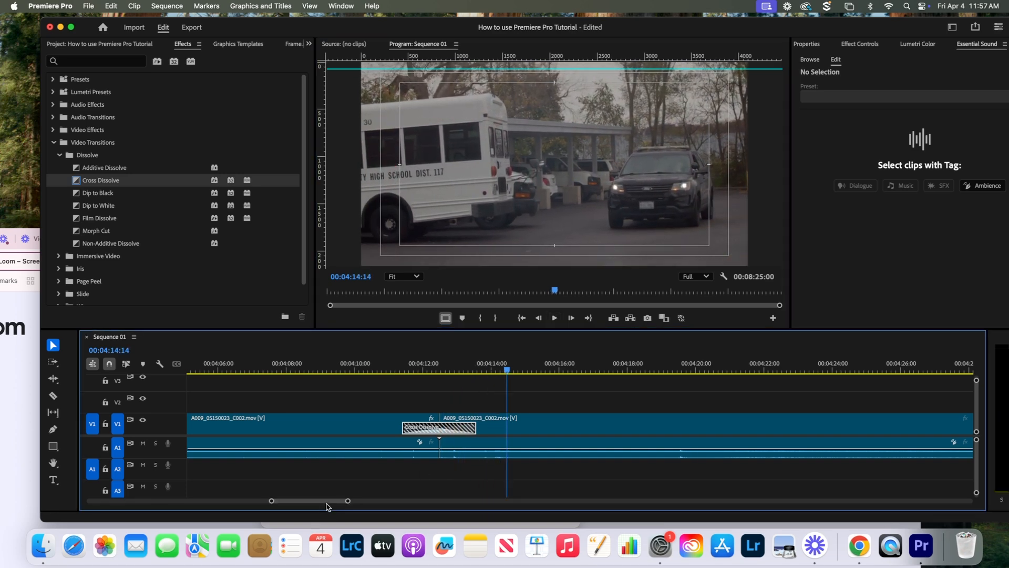
pyautogui.moveTo(555, 290); pyautogui.dragTo(782, 288)
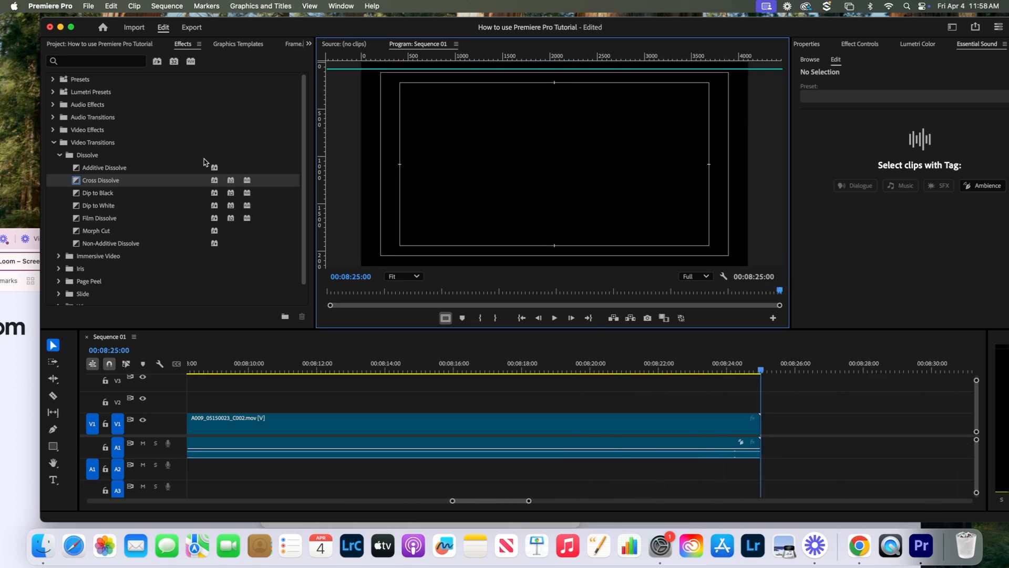
# - Add Dip to Black at the last clip's end, lengthened to about two seconds
pyautogui.moveTo(80, 195); pyautogui.dragTo(759, 420)
pyautogui.moveTo(761, 371); pyautogui.dragTo(698, 370)
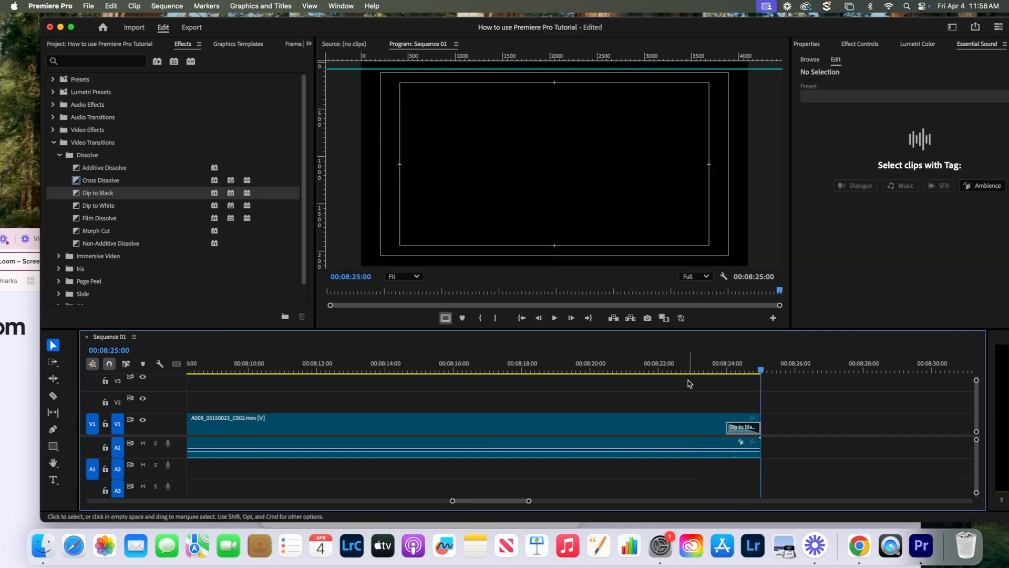
pyautogui.moveTo(726, 426); pyautogui.dragTo(675, 430)
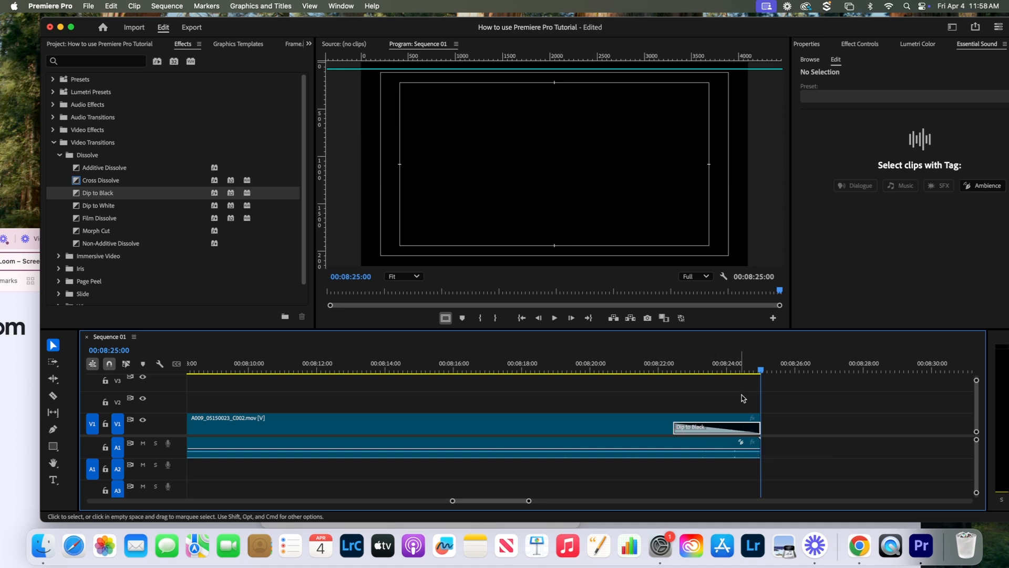
pyautogui.moveTo(760, 370); pyautogui.dragTo(655, 389)
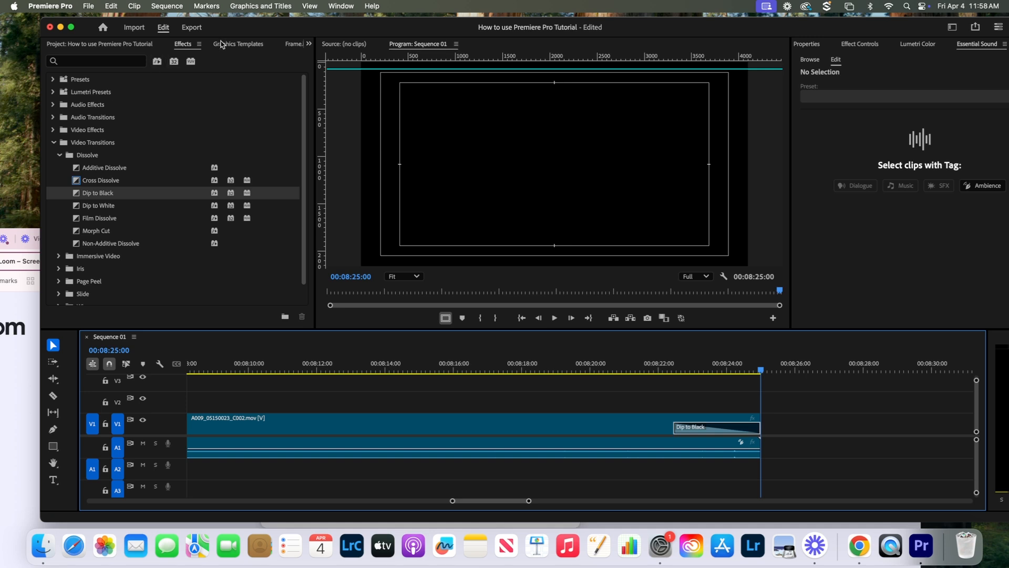
# - Start a new text title in the Program monitor with the Type tool
pyautogui.click(224, 44)
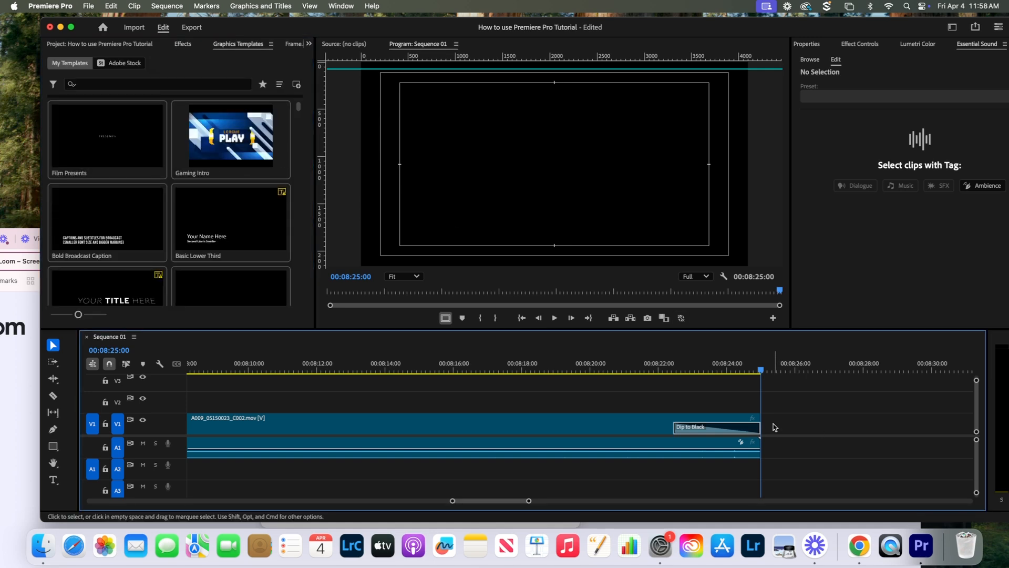
pyautogui.click(487, 152)
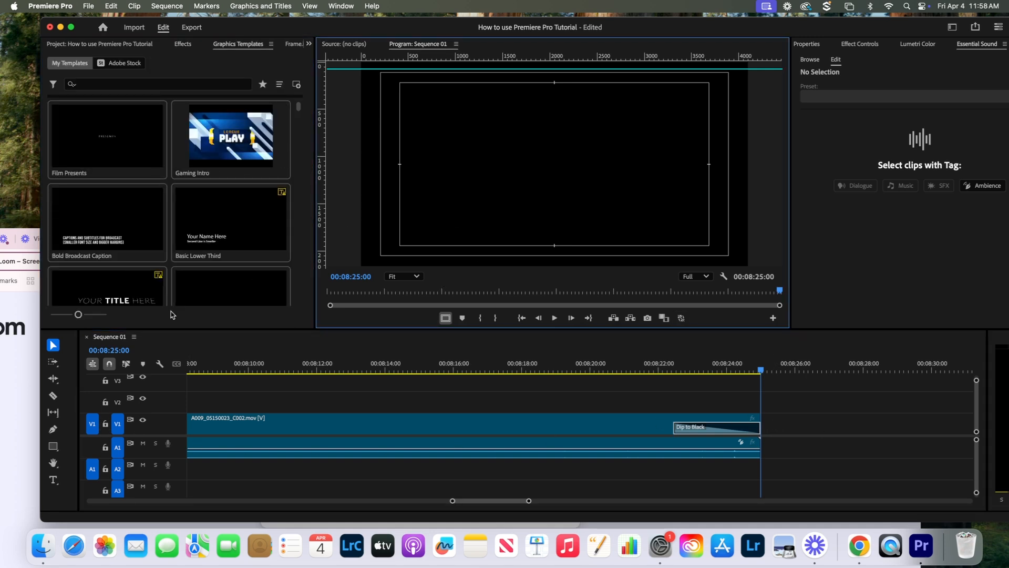
pyautogui.click(52, 479)
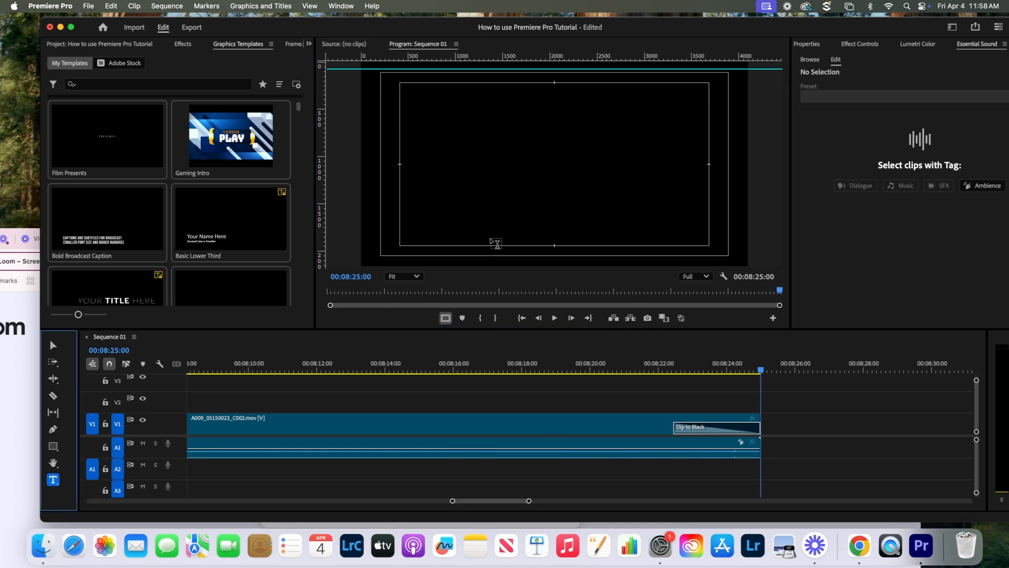
pyautogui.click(507, 163)
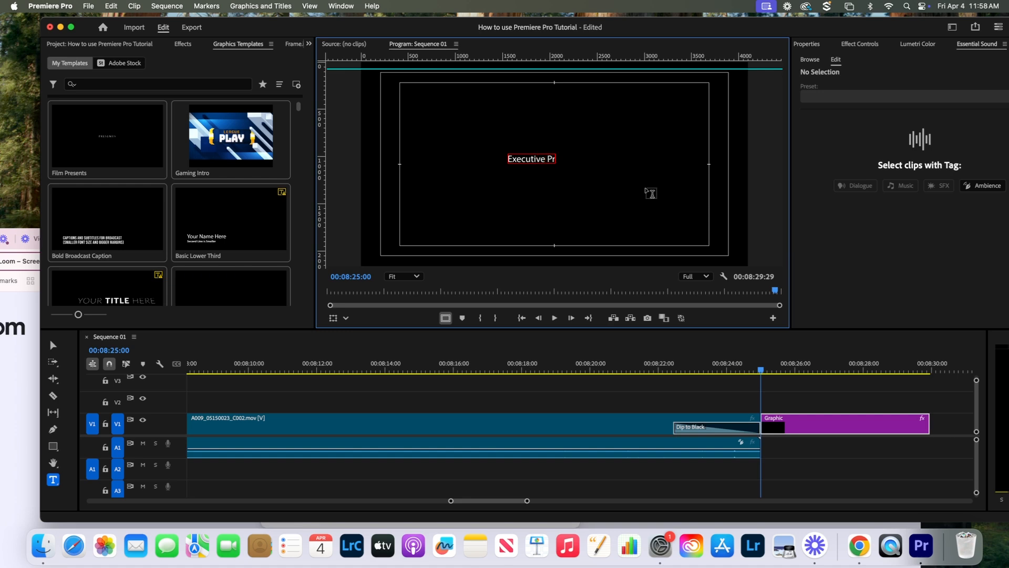
# - Type the 'Executive Producers' heading followed by four producer names, one per line
pyautogui.press('Return')
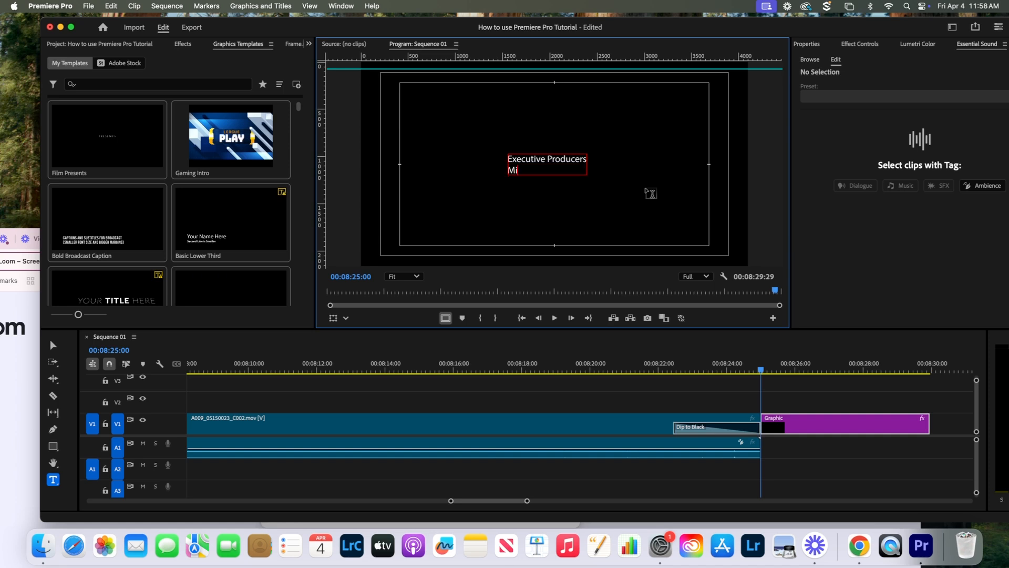
pyautogui.press('Return')
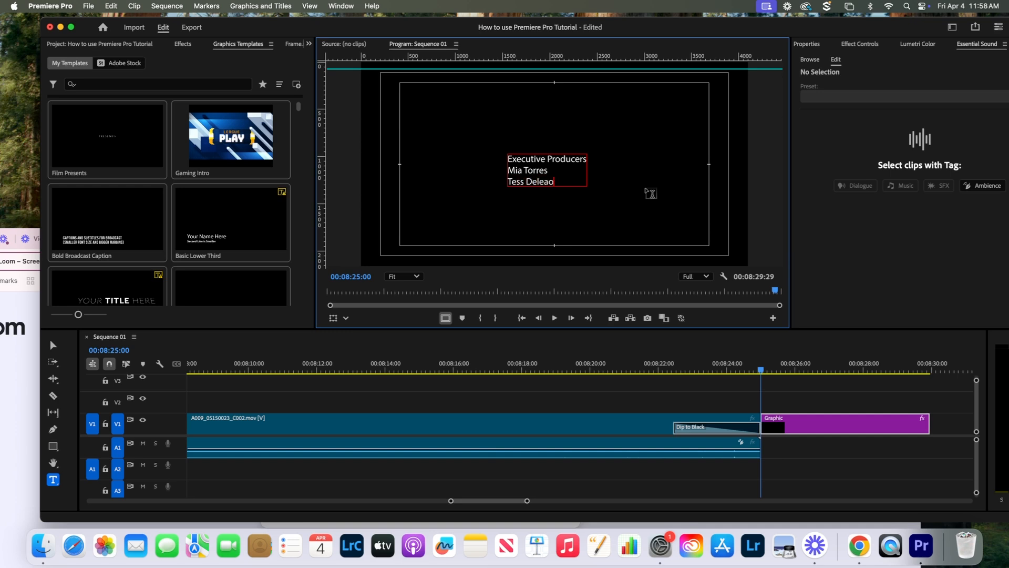
pyautogui.press('Return')
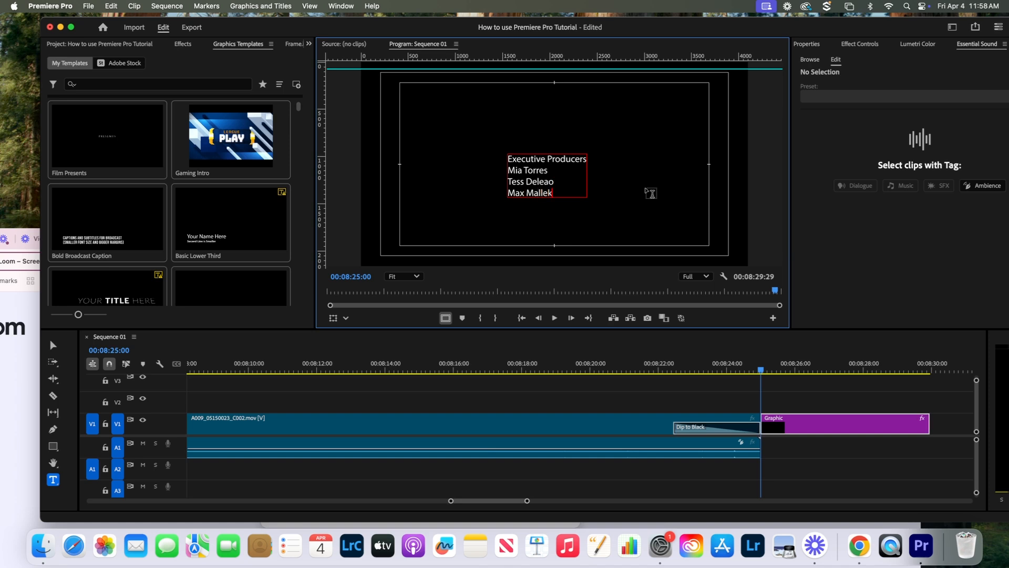
pyautogui.press('Return')
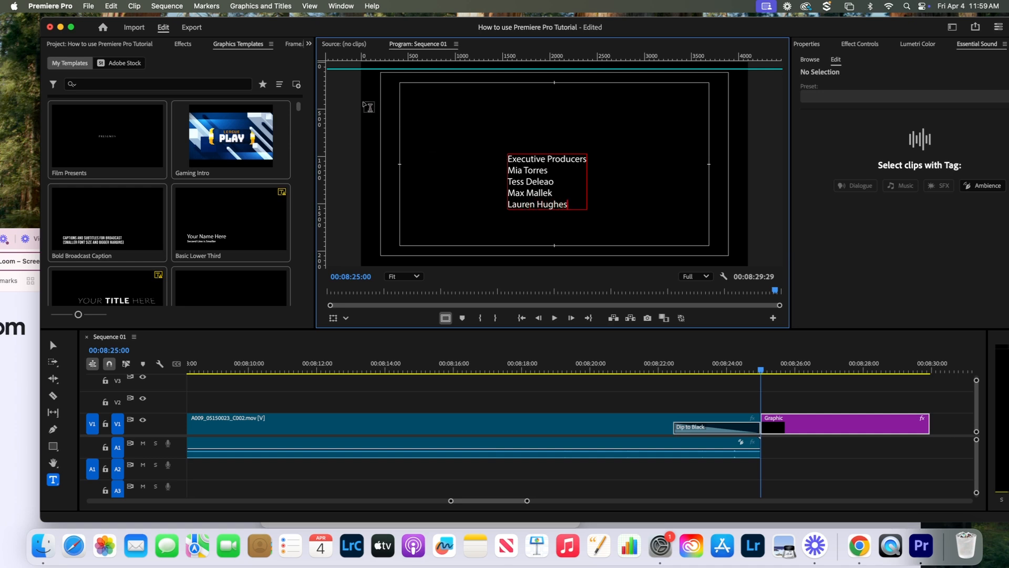
pyautogui.click(577, 188)
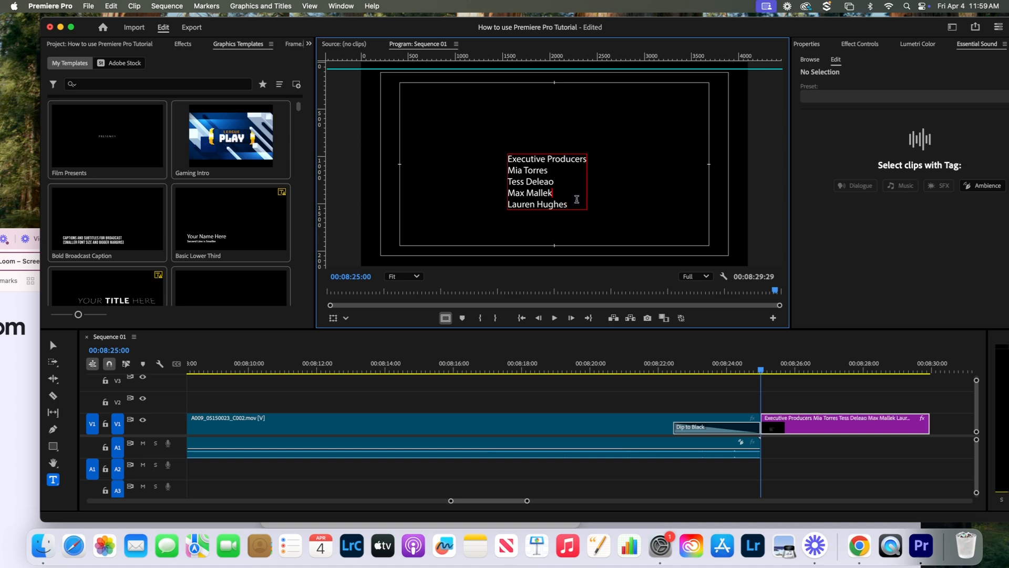
# - Leave text editing with the Selection tool and switch the left panel to Libraries
pyautogui.moveTo(580, 210); pyautogui.dragTo(506, 152)
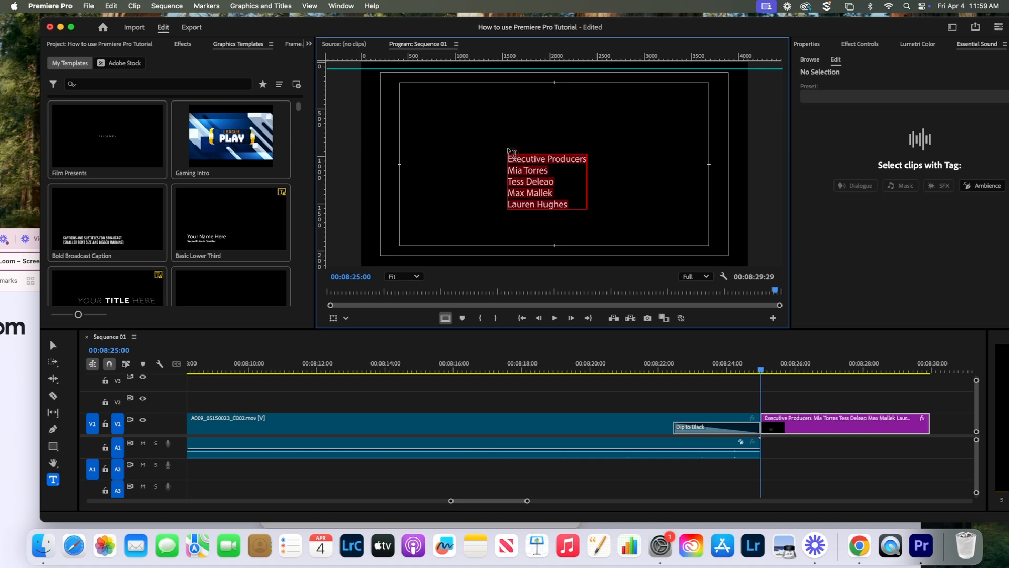
pyautogui.click(541, 194)
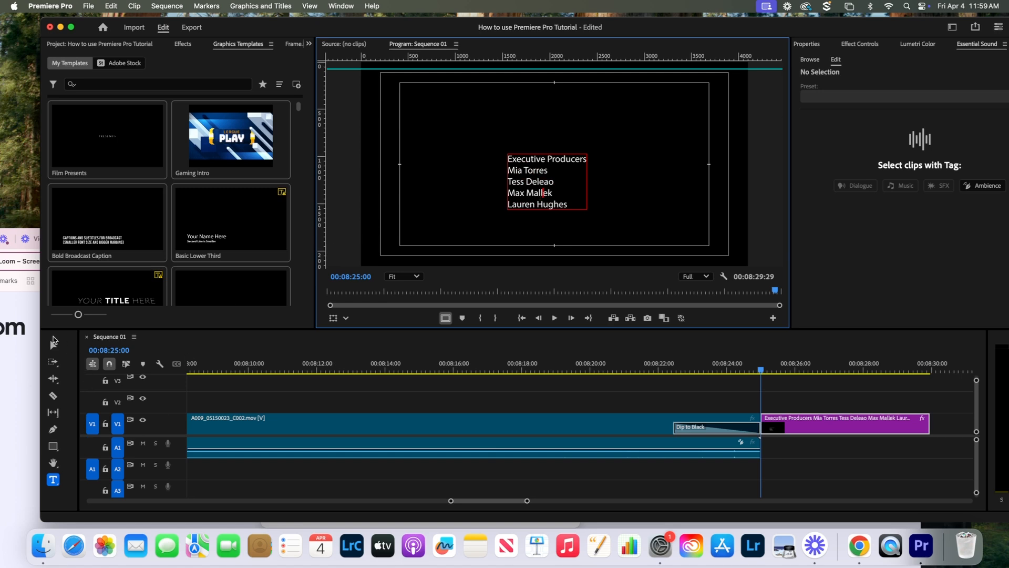
pyautogui.click(53, 344)
pyautogui.click(551, 195)
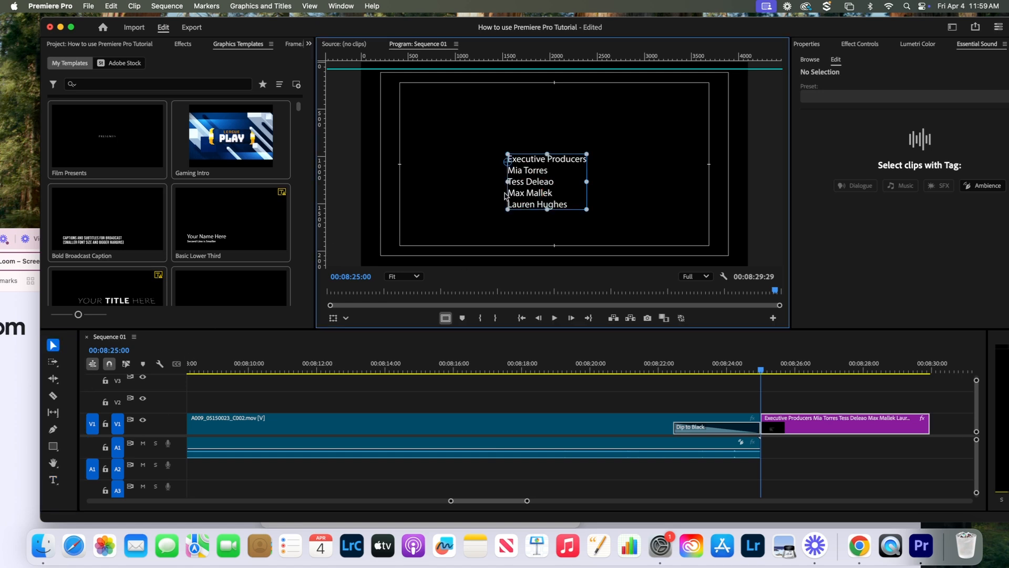
pyautogui.click(181, 44)
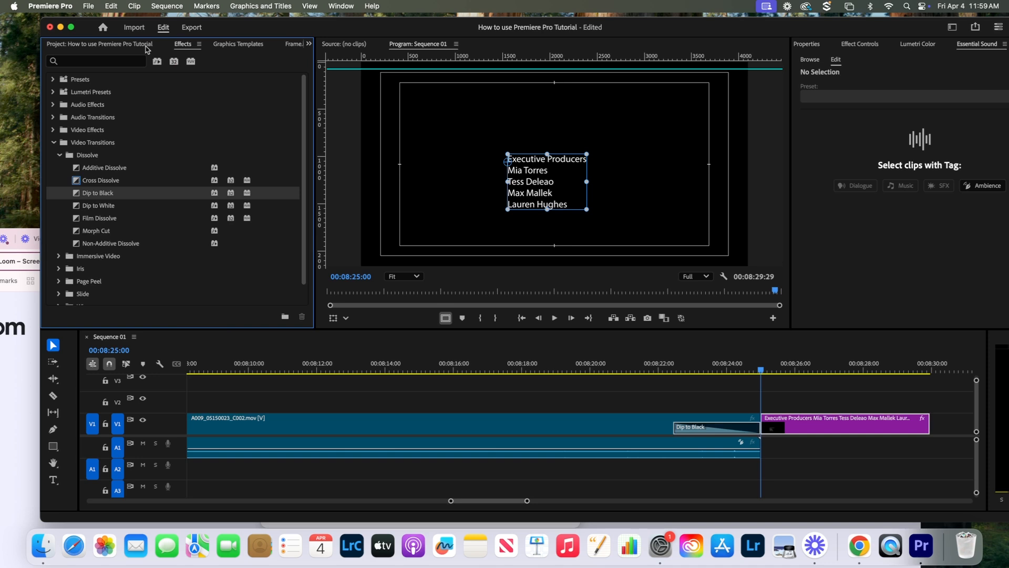
pyautogui.click(148, 46)
pyautogui.click(291, 45)
pyautogui.click(295, 47)
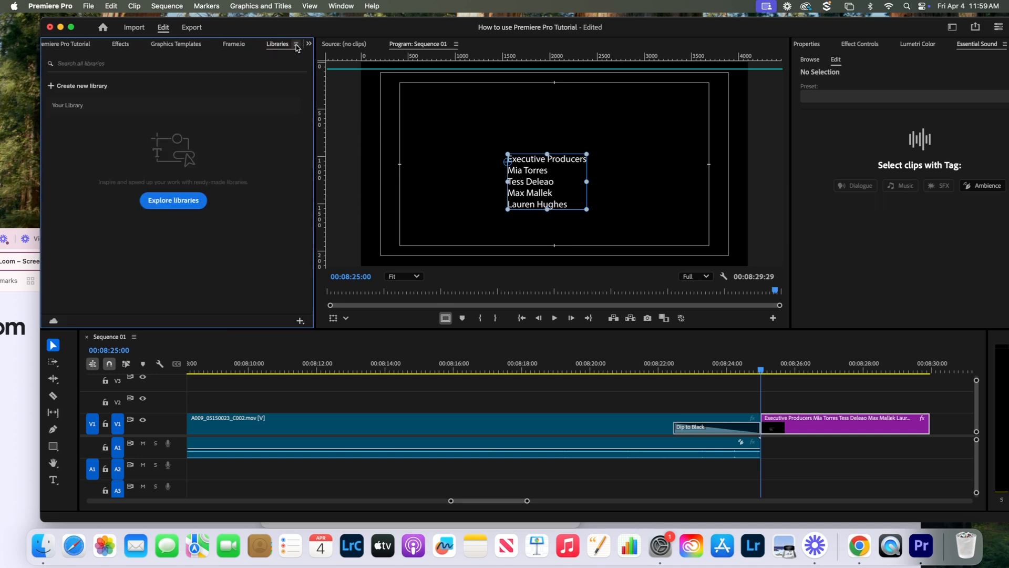
# - Re-enter the title text and show its properties: Myriad Pro Regular, size 100, white fill
pyautogui.doubleClick(534, 178)
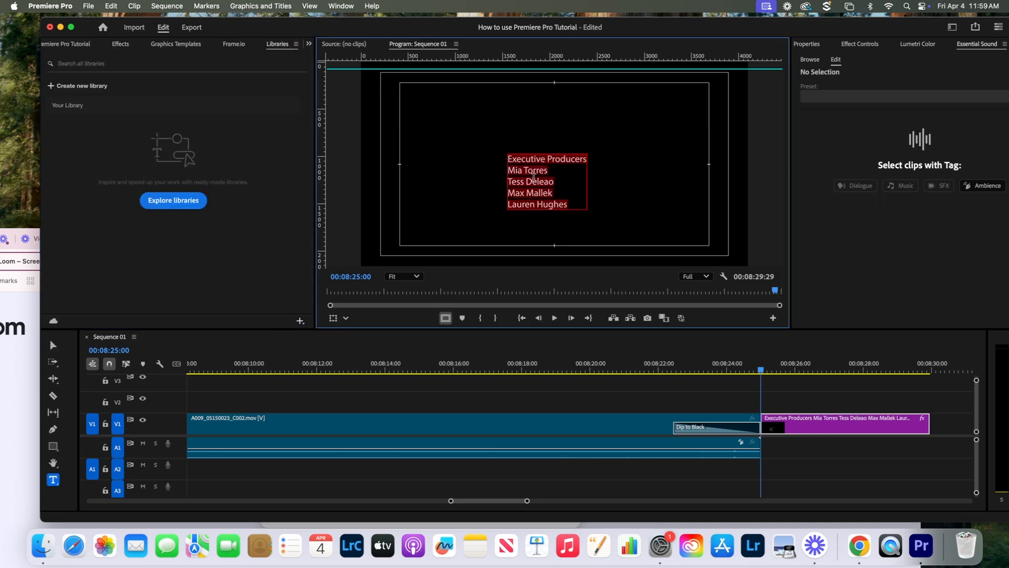
pyautogui.click(533, 178)
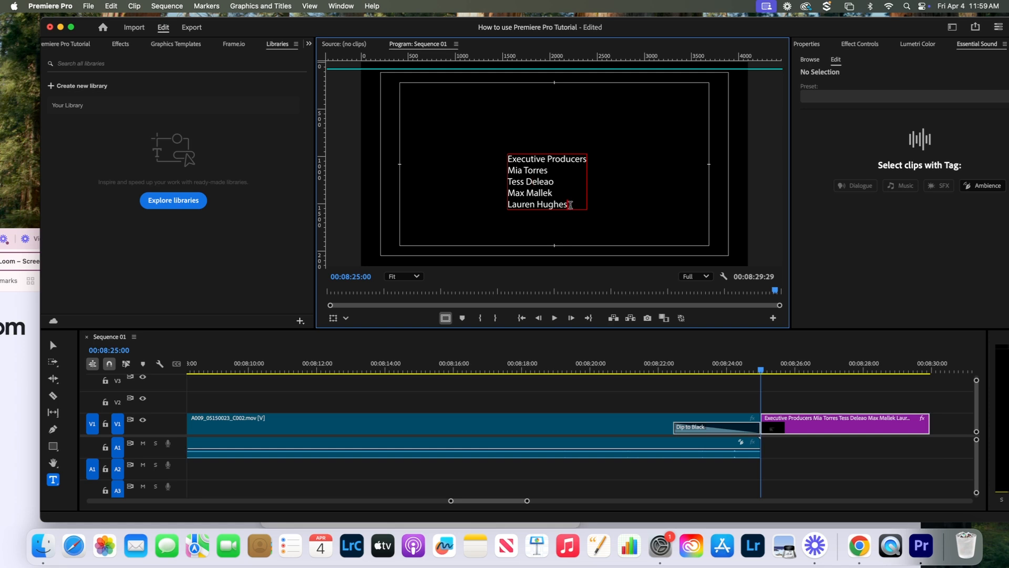
pyautogui.click(800, 47)
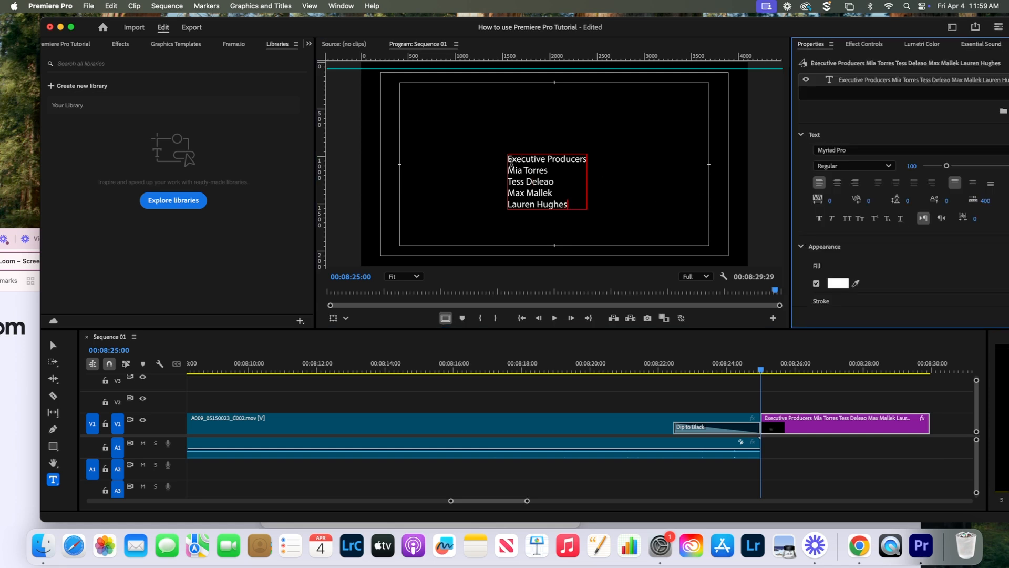
# - Centre-align all the title lines and move the text block up toward frame centre
pyautogui.moveTo(511, 162); pyautogui.dragTo(581, 207)
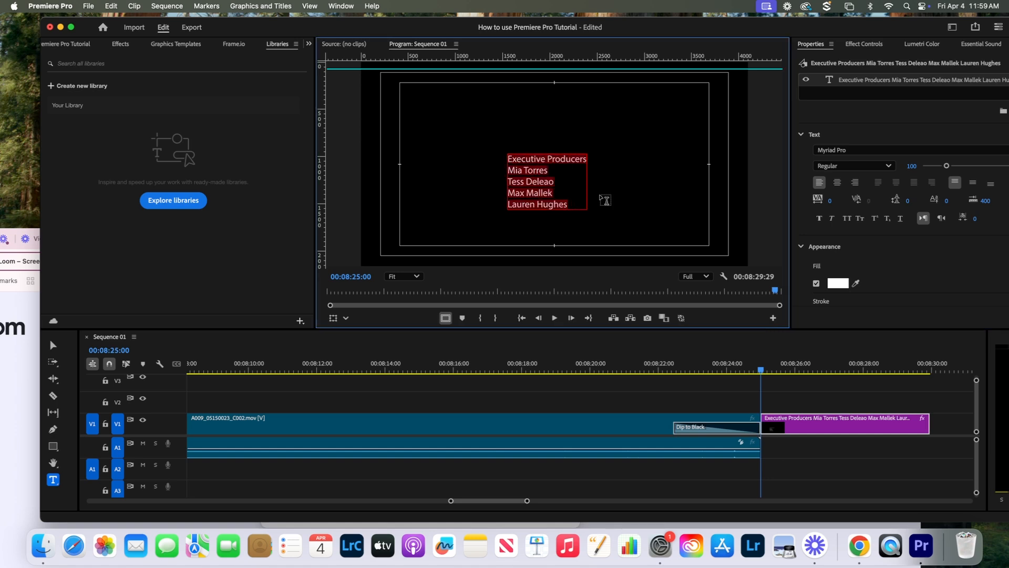
pyautogui.click(837, 183)
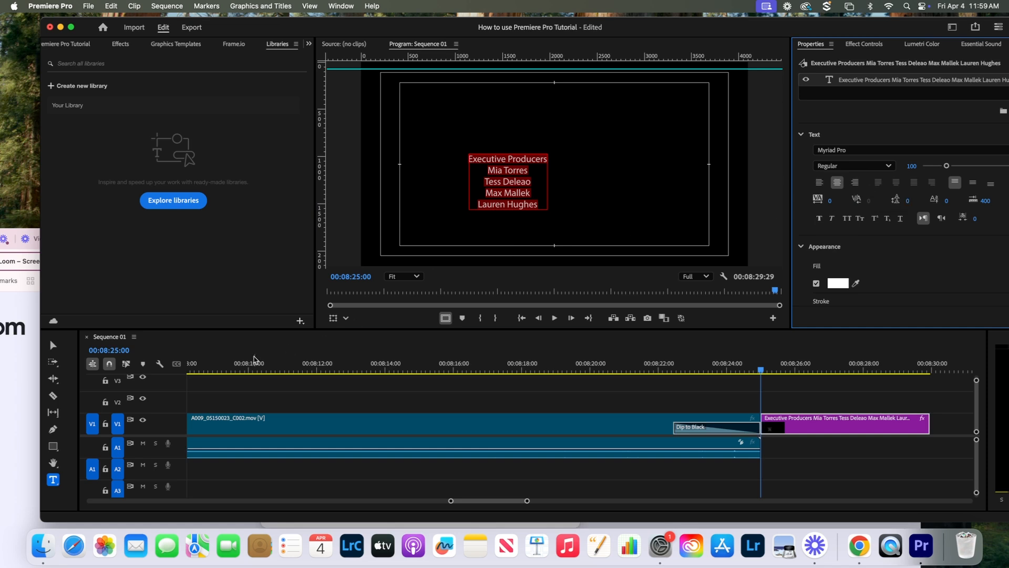
pyautogui.click(53, 345)
pyautogui.moveTo(508, 193); pyautogui.dragTo(559, 174)
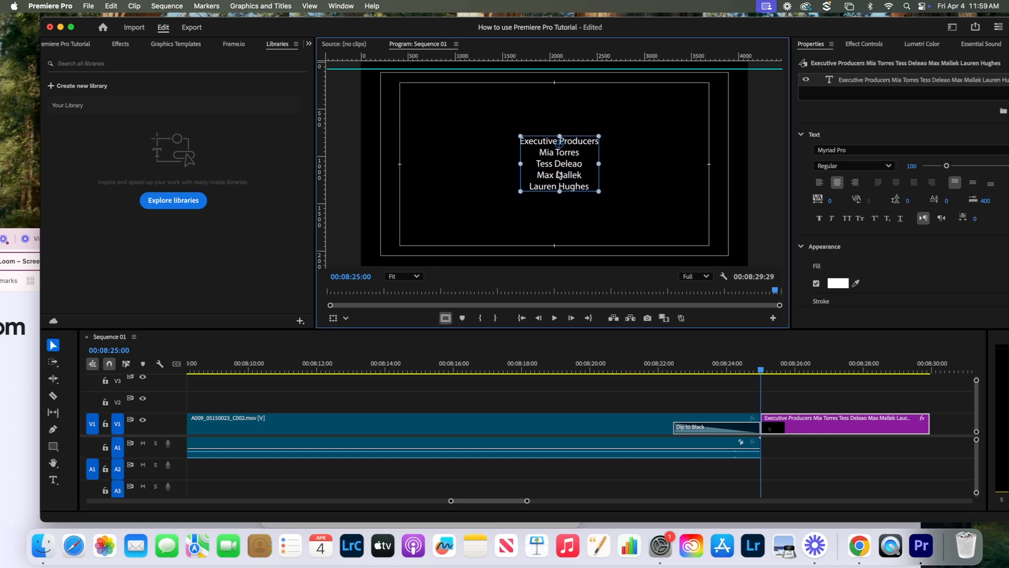
# - Make the Executive Producers heading Faux Bold and enlarge it to about size 141
pyautogui.doubleClick(533, 143)
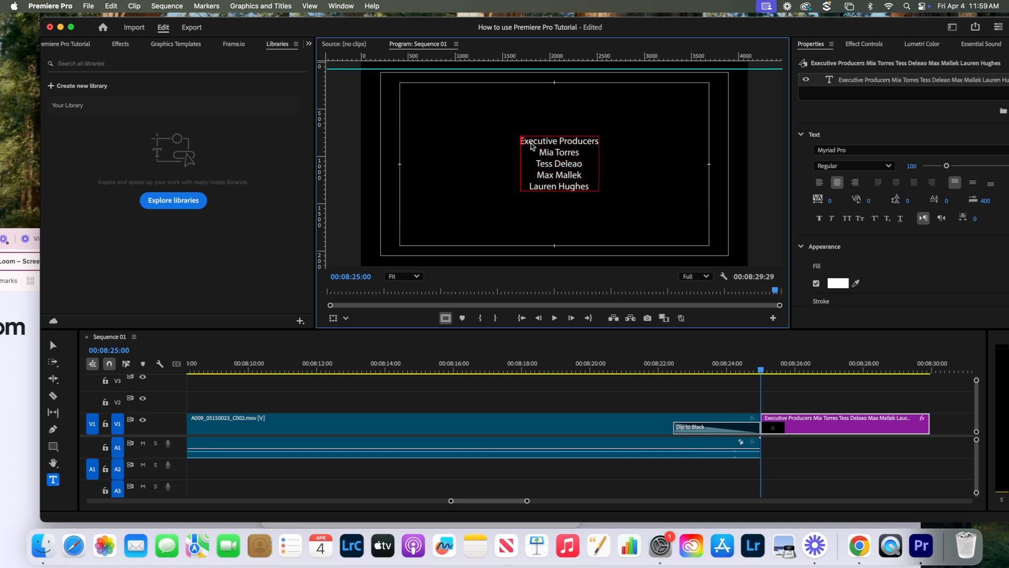
pyautogui.moveTo(532, 146); pyautogui.dragTo(597, 145)
pyautogui.click(818, 218)
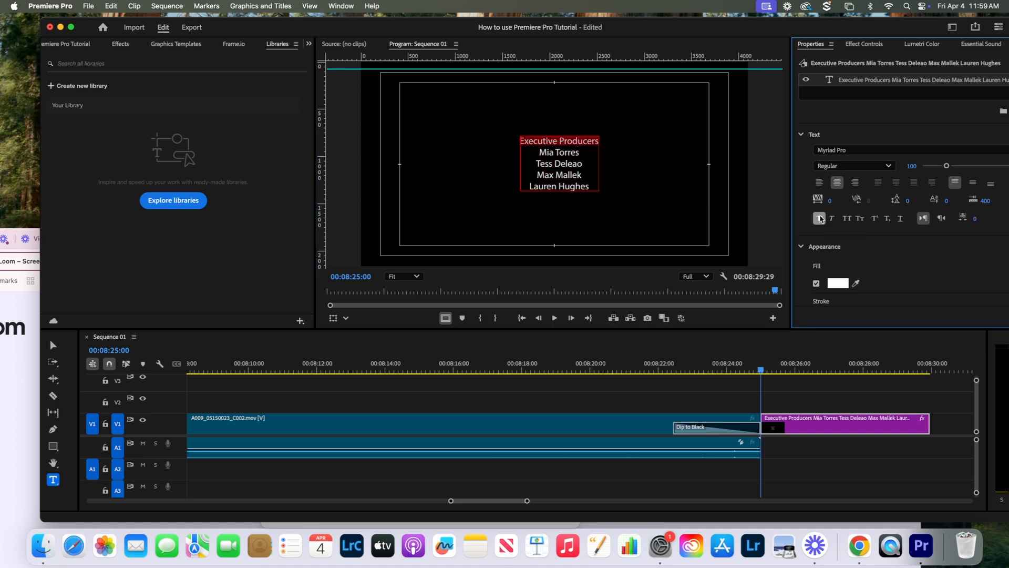
pyautogui.moveTo(946, 165); pyautogui.dragTo(956, 167)
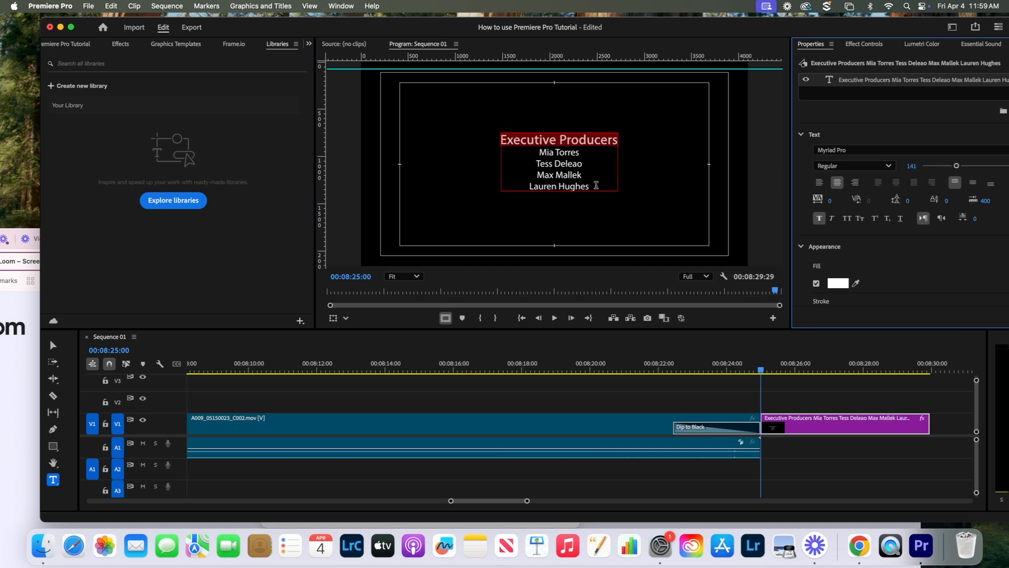
pyautogui.click(596, 185)
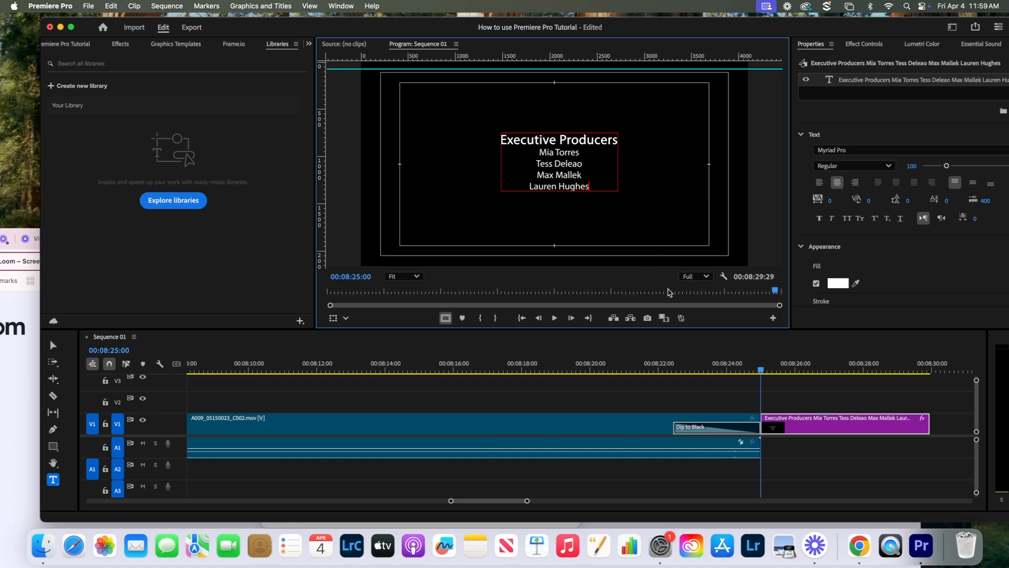
pyautogui.click(53, 344)
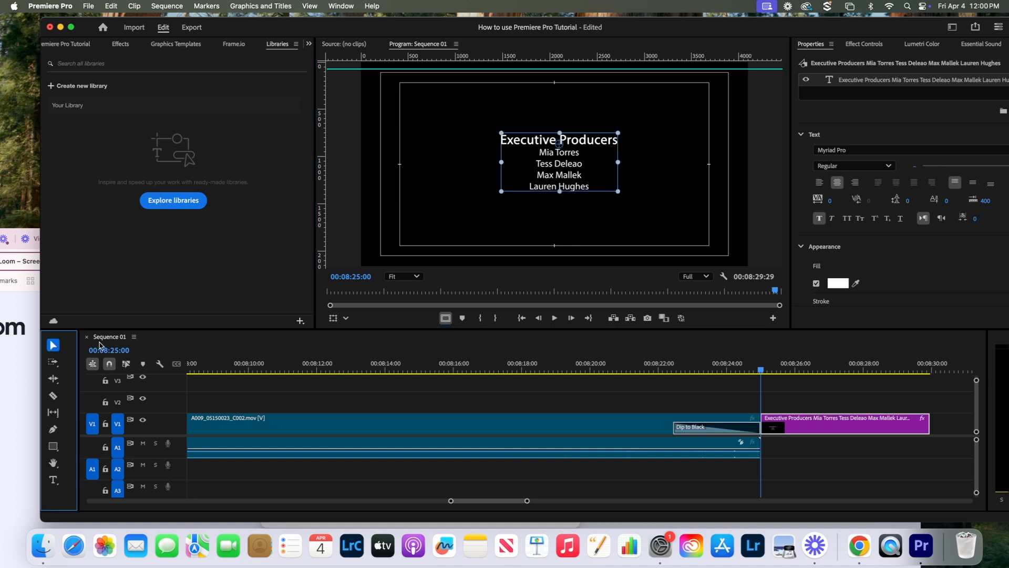
pyautogui.click(830, 463)
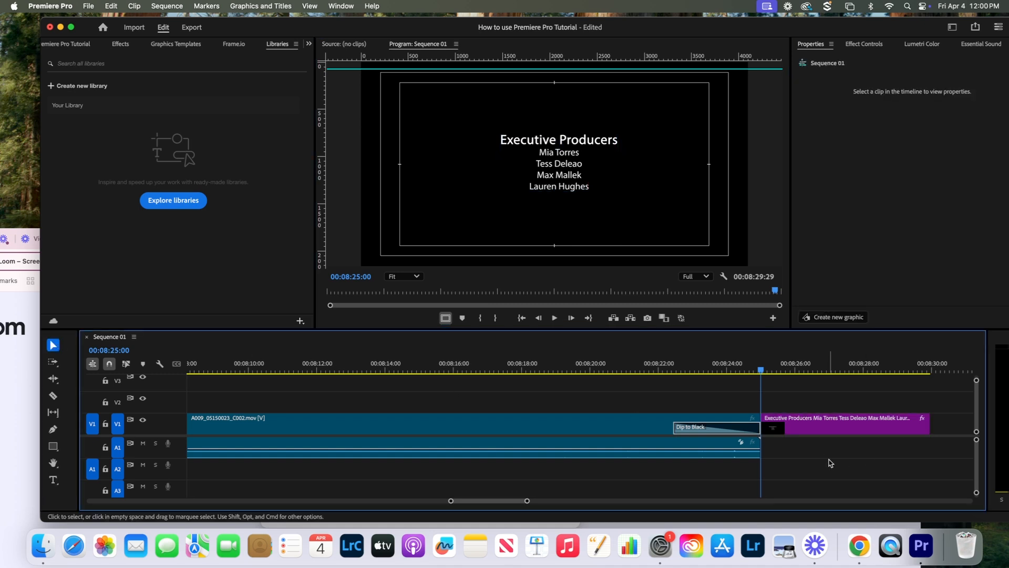
# - Enable Roll on the end title for scrolling credits, shorten the clip, and preview it
pyautogui.click(806, 429)
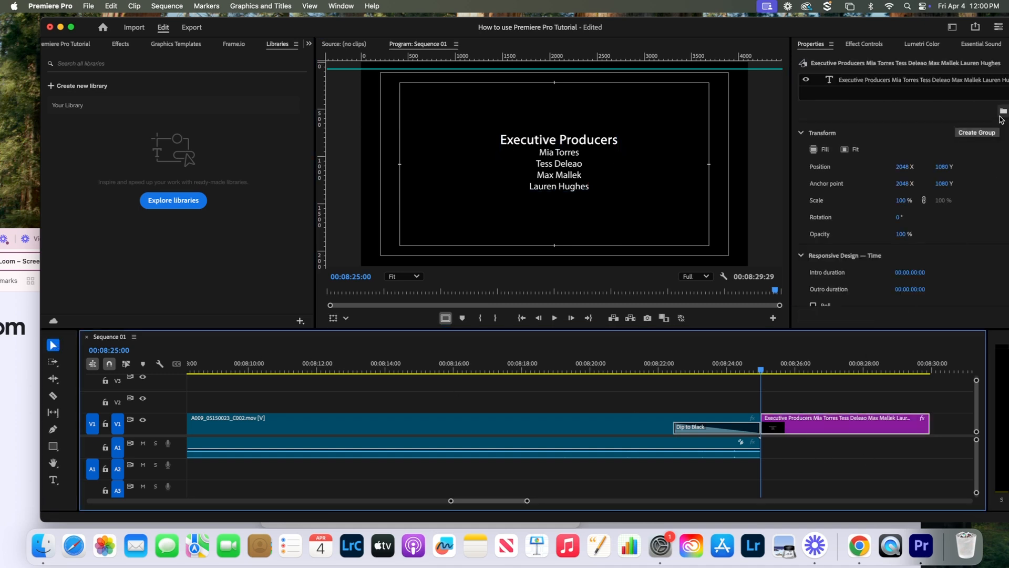
pyautogui.moveTo(860, 32); pyautogui.dragTo(827, 31)
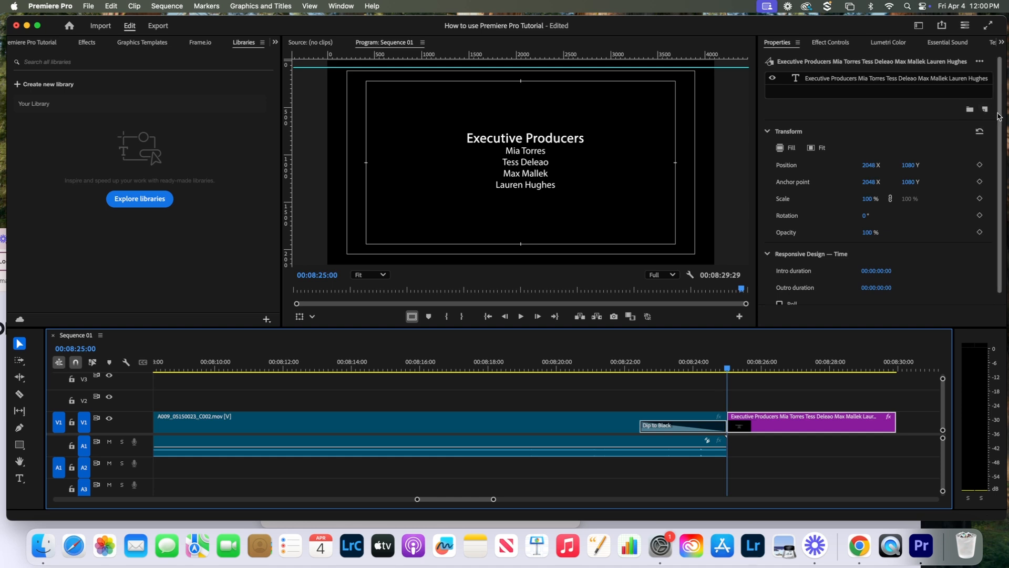
pyautogui.scroll(-1, 949, 177)
pyautogui.click(779, 294)
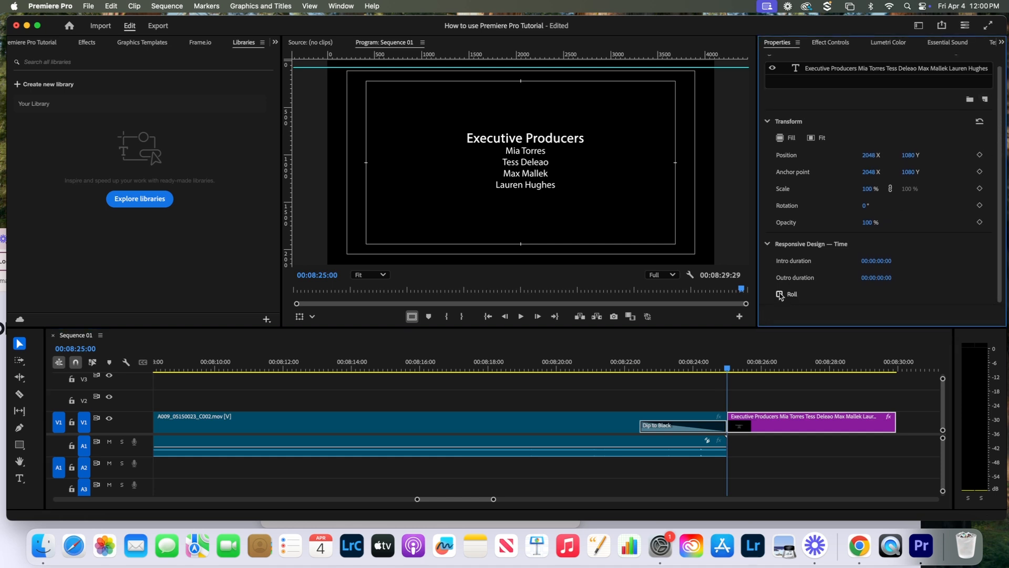
pyautogui.click(728, 370)
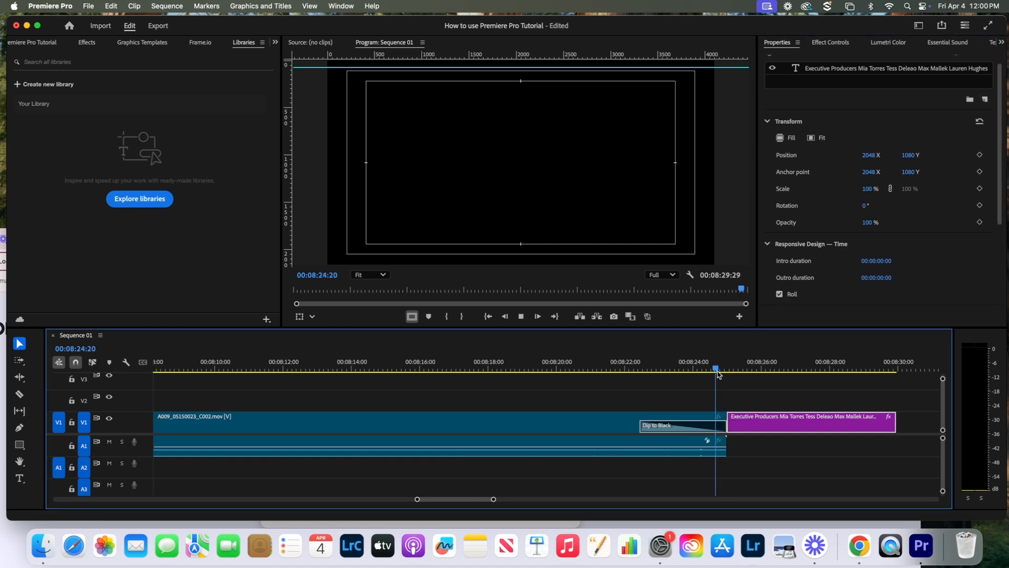
pyautogui.press('space')
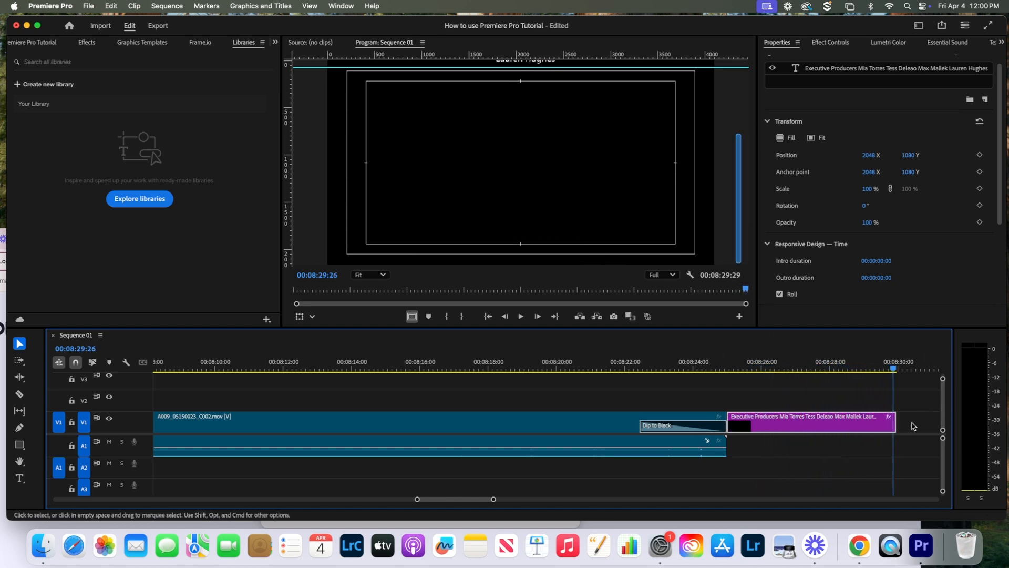
pyautogui.moveTo(893, 421); pyautogui.dragTo(825, 420)
pyautogui.moveTo(897, 370); pyautogui.dragTo(715, 369)
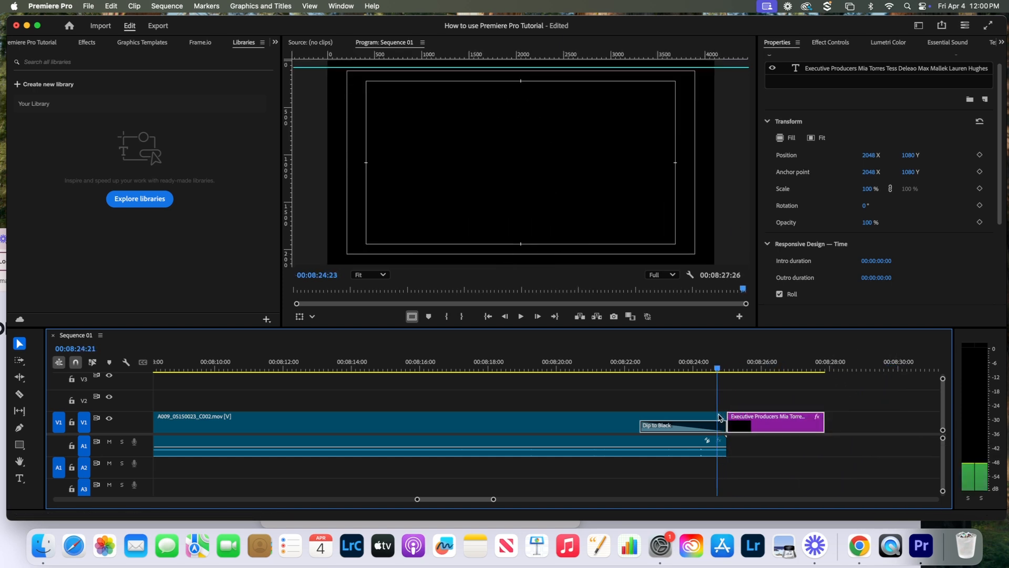
pyautogui.press('space')
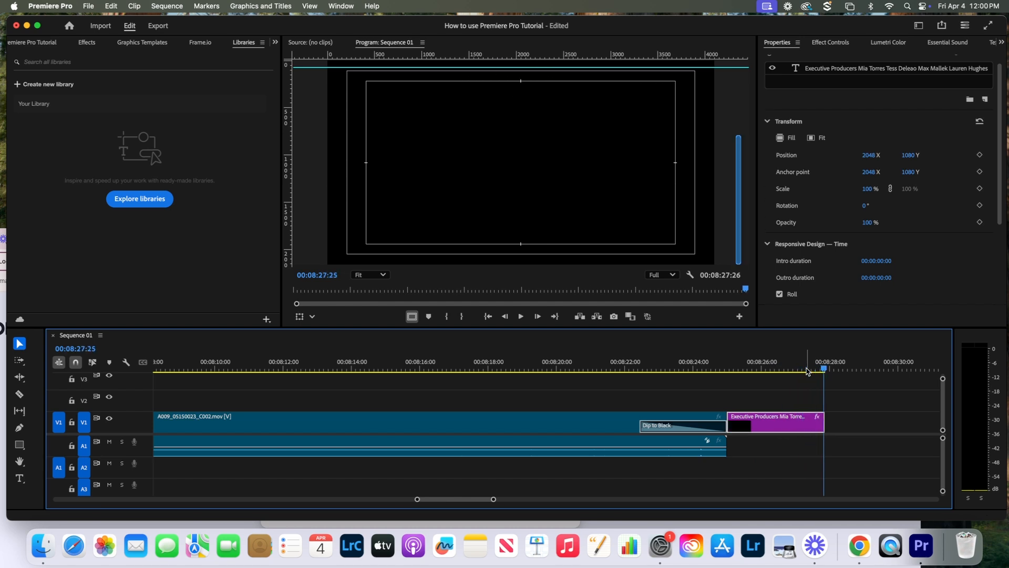
# - Browse My Templates in Graphics Templates and zoom the timeline out
pyautogui.click(129, 43)
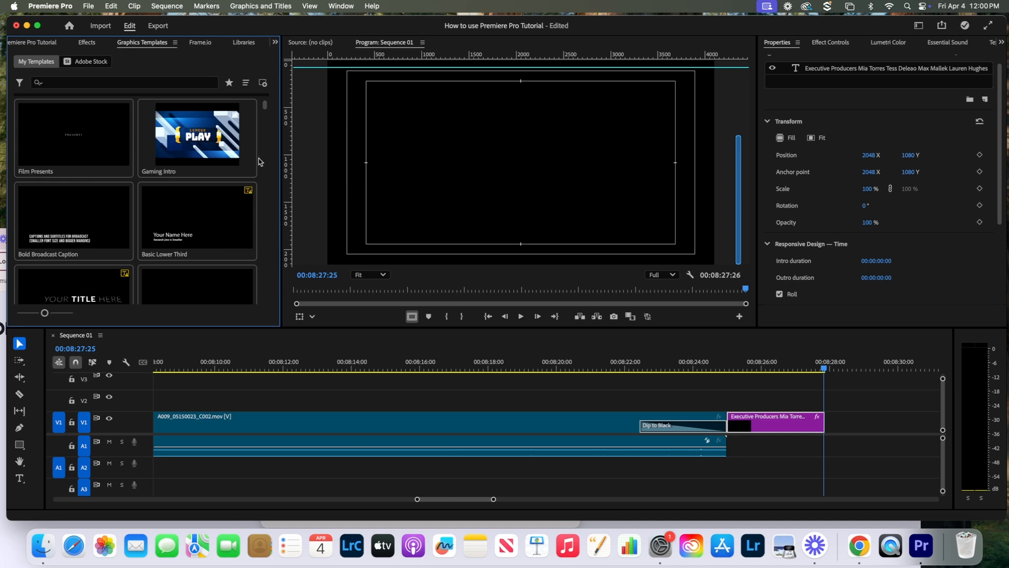
pyautogui.scroll(-3, 266, 112)
pyautogui.moveTo(266, 111)
pyautogui.mouseDown()
pyautogui.moveTo(266, 122)
pyautogui.moveTo(266, 105)
pyautogui.mouseUp()
pyautogui.moveTo(495, 502); pyautogui.dragTo(570, 487)
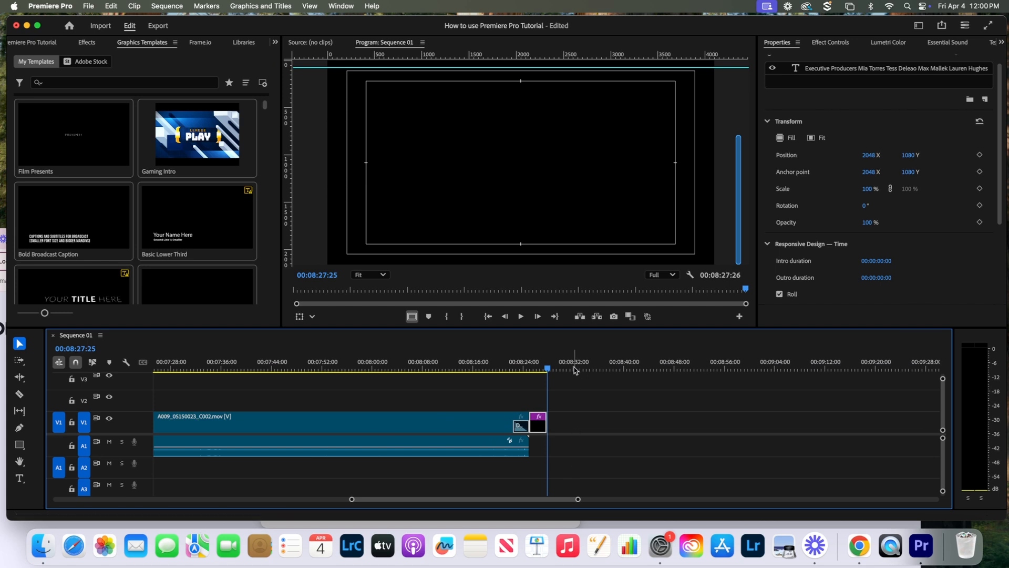
# - Deselect the title, rewind to 00:00:00:00, and heighten Audio 1 to show its waveform
pyautogui.click(566, 404)
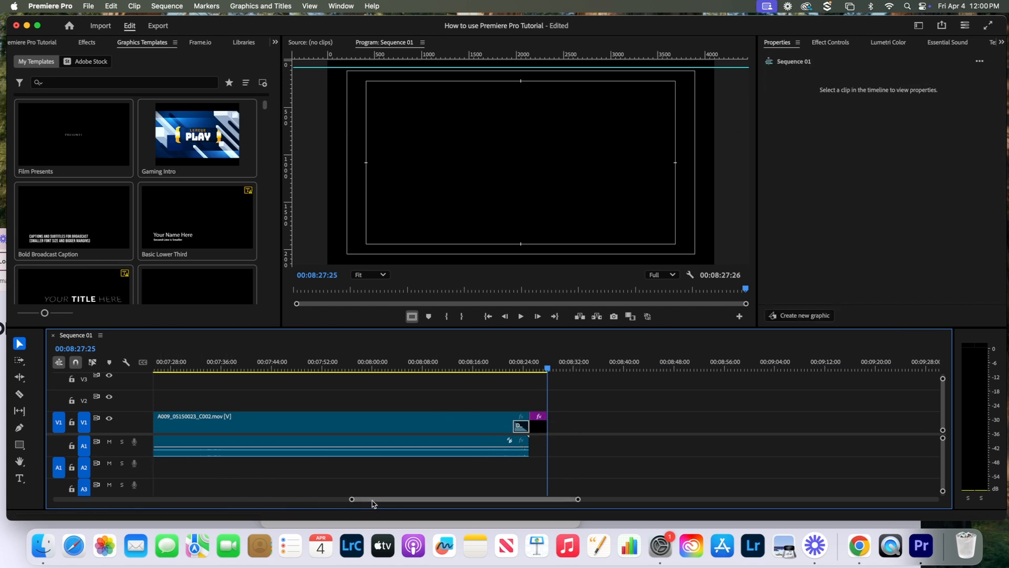
pyautogui.moveTo(372, 500); pyautogui.dragTo(370, 499)
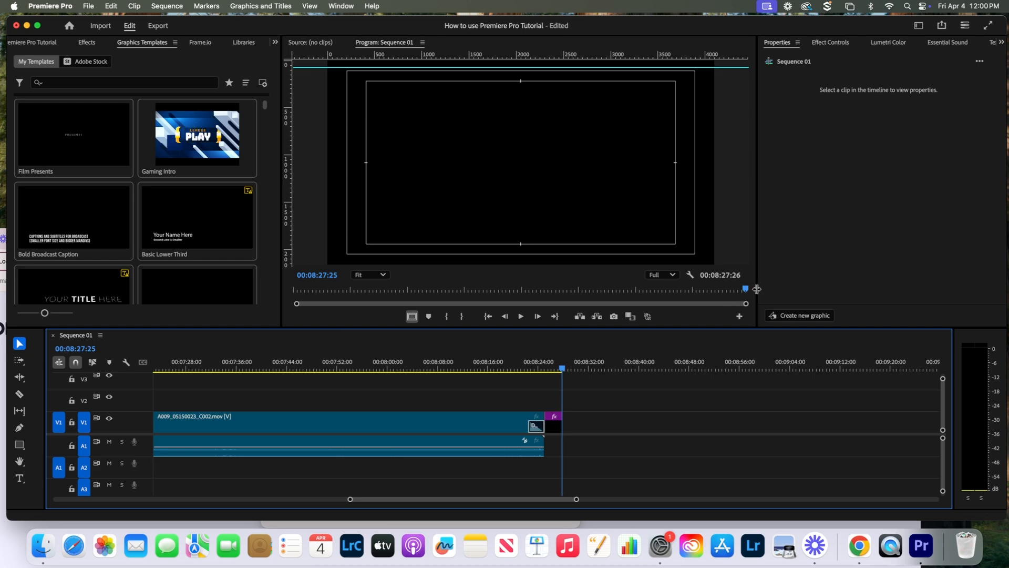
pyautogui.moveTo(757, 288); pyautogui.dragTo(237, 299)
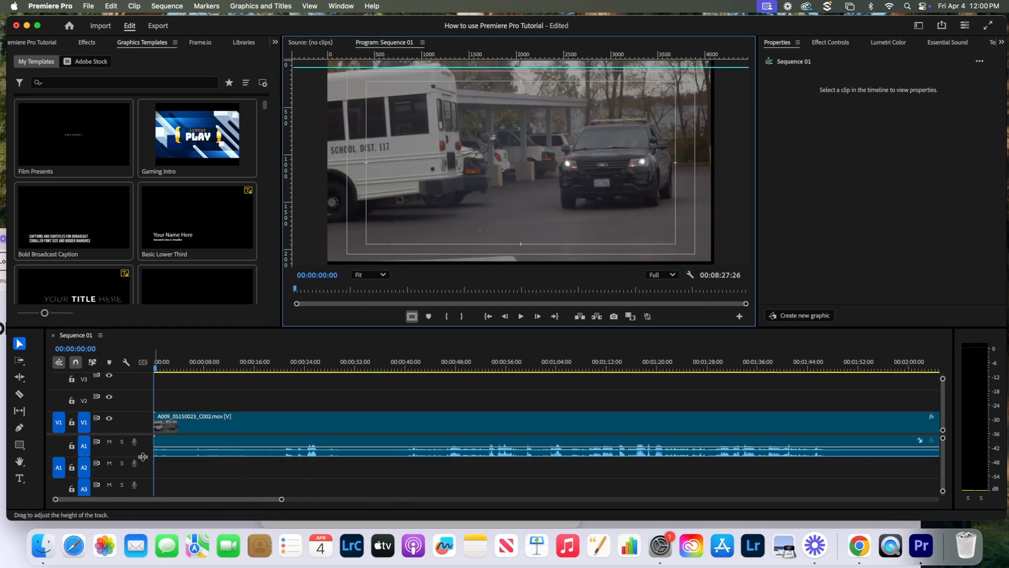
pyautogui.moveTo(143, 456); pyautogui.dragTo(143, 479)
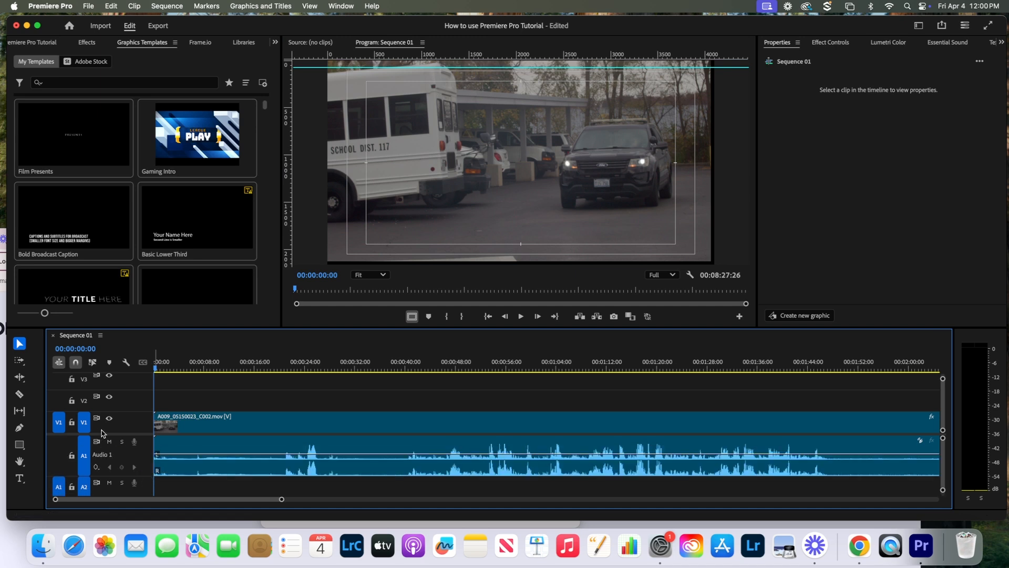
pyautogui.click(20, 428)
# - Add A1 volume keyframes fading in from silence and shaping levels around 17–21 seconds
pyautogui.click(187, 455)
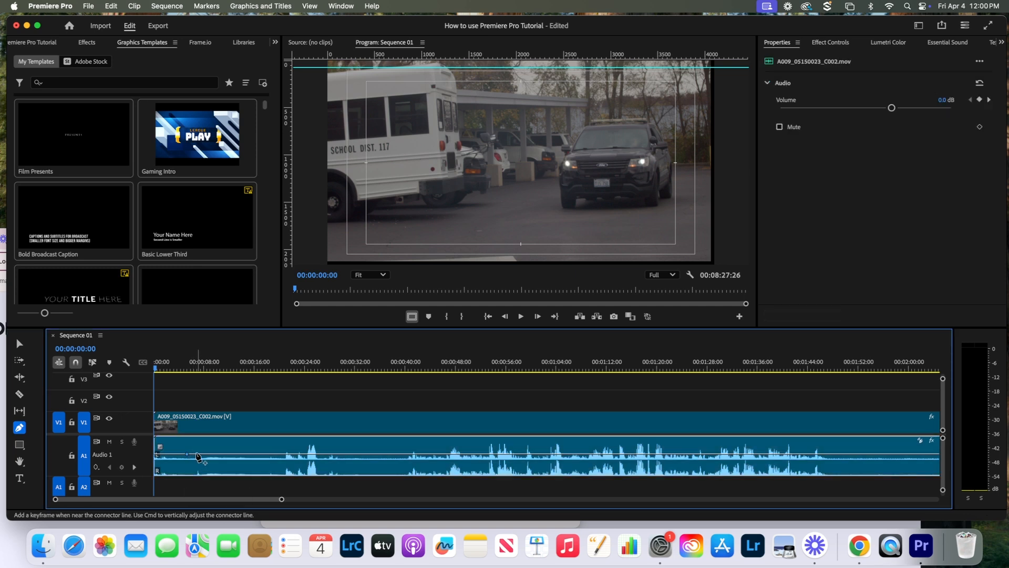
pyautogui.click(224, 454)
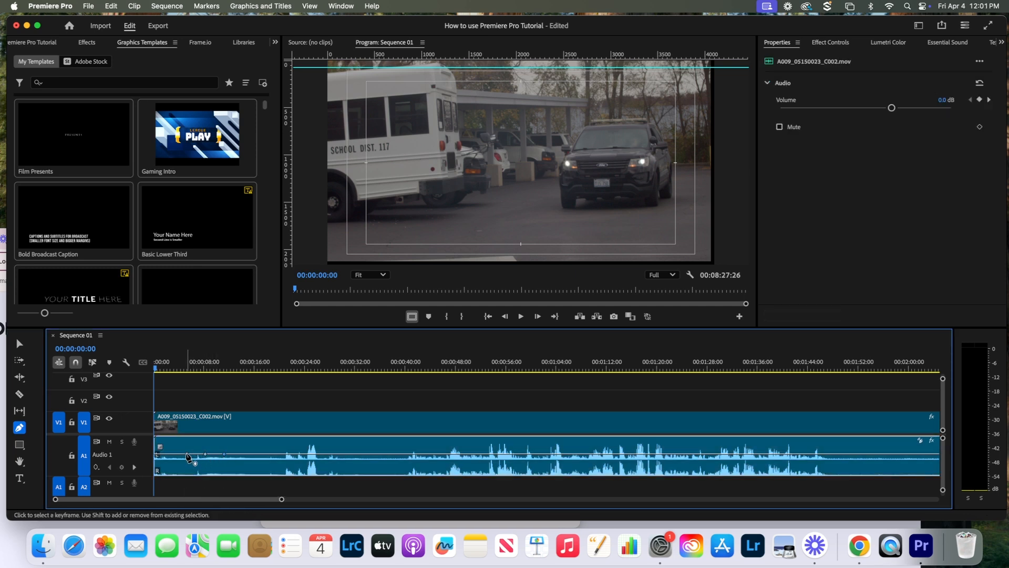
pyautogui.moveTo(187, 454); pyautogui.dragTo(183, 455)
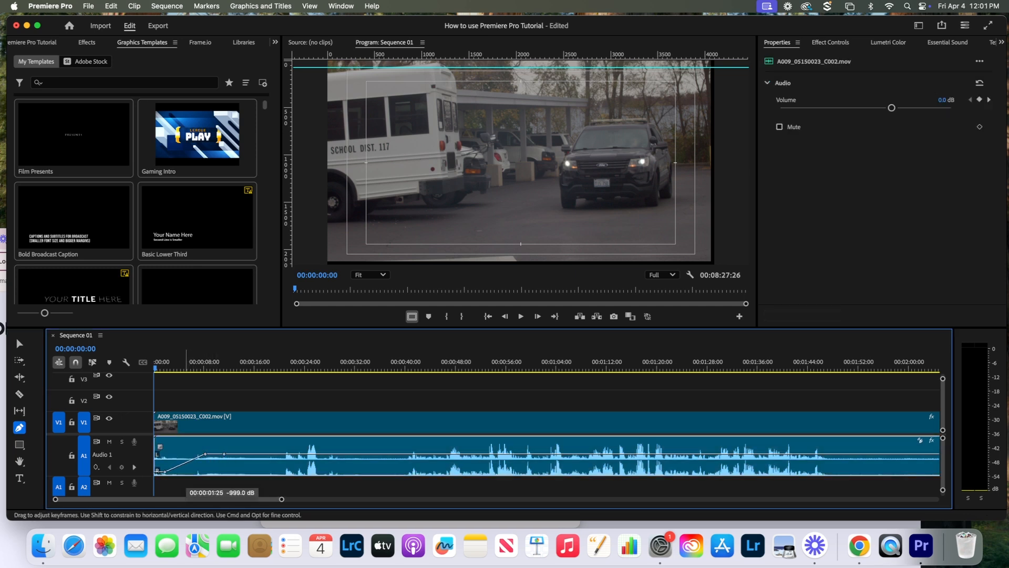
pyautogui.moveTo(205, 454); pyautogui.dragTo(193, 455)
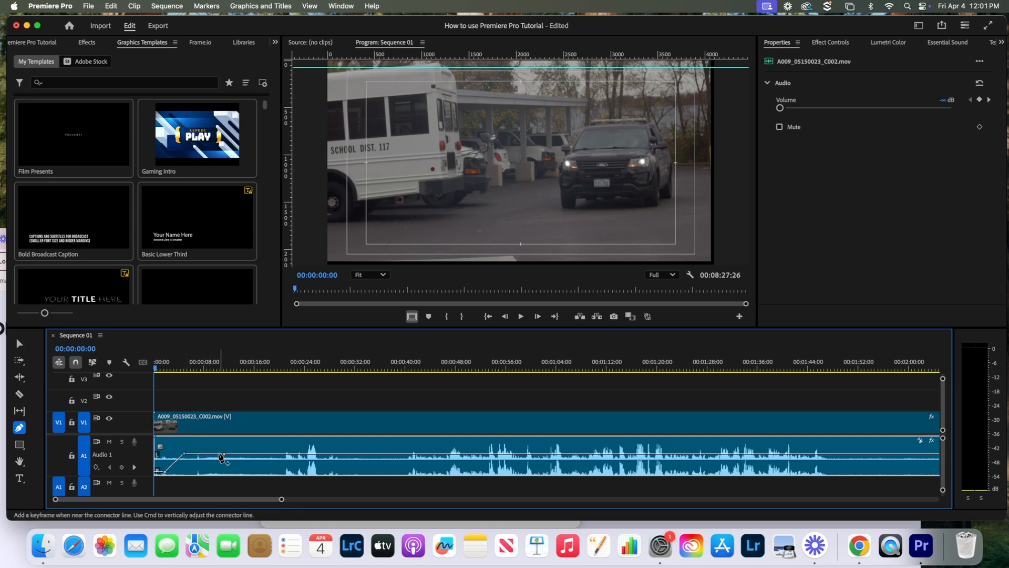
pyautogui.doubleClick(250, 459)
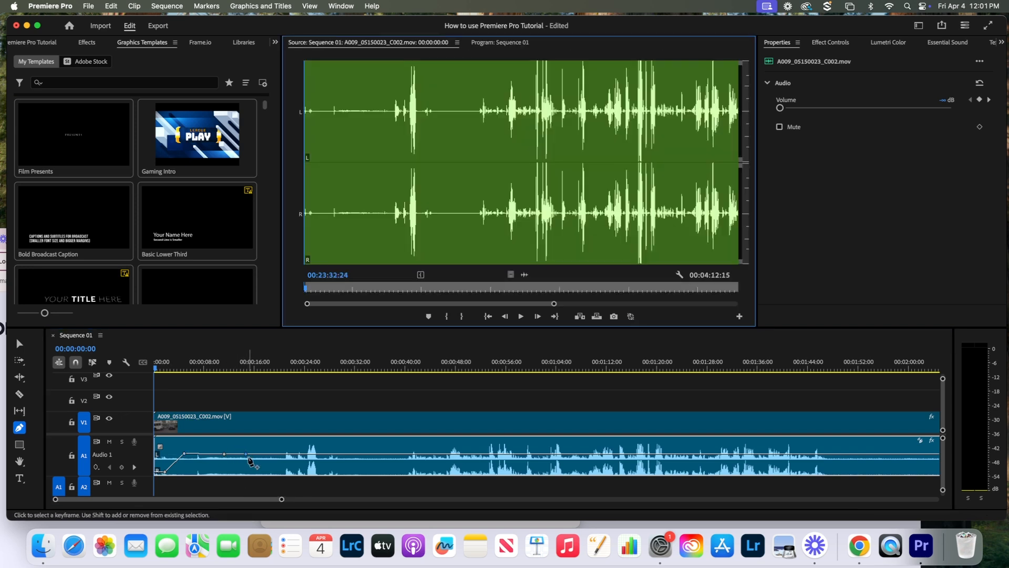
pyautogui.moveTo(249, 454); pyautogui.dragTo(287, 463)
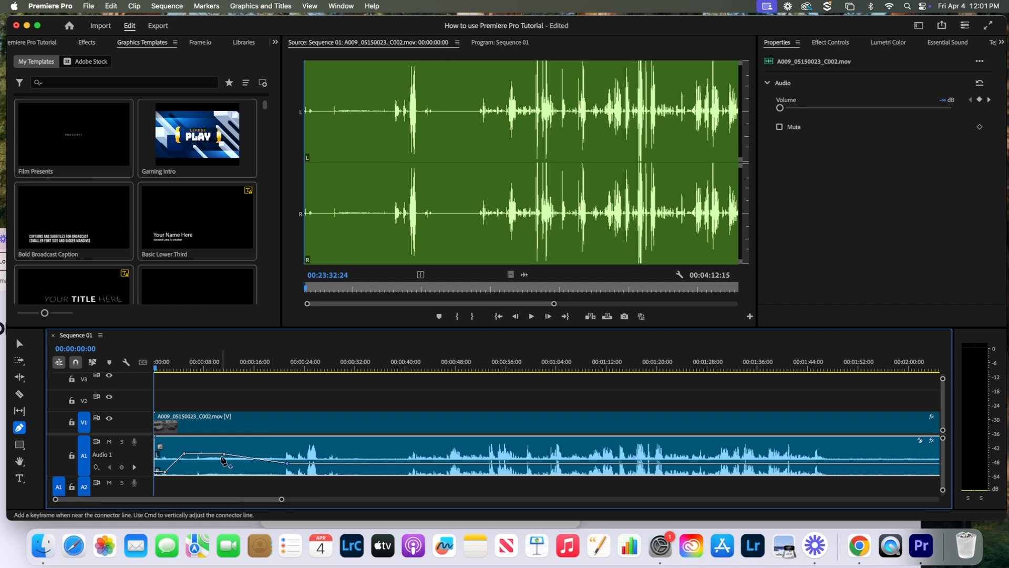
pyautogui.moveTo(224, 453); pyautogui.dragTo(187, 444)
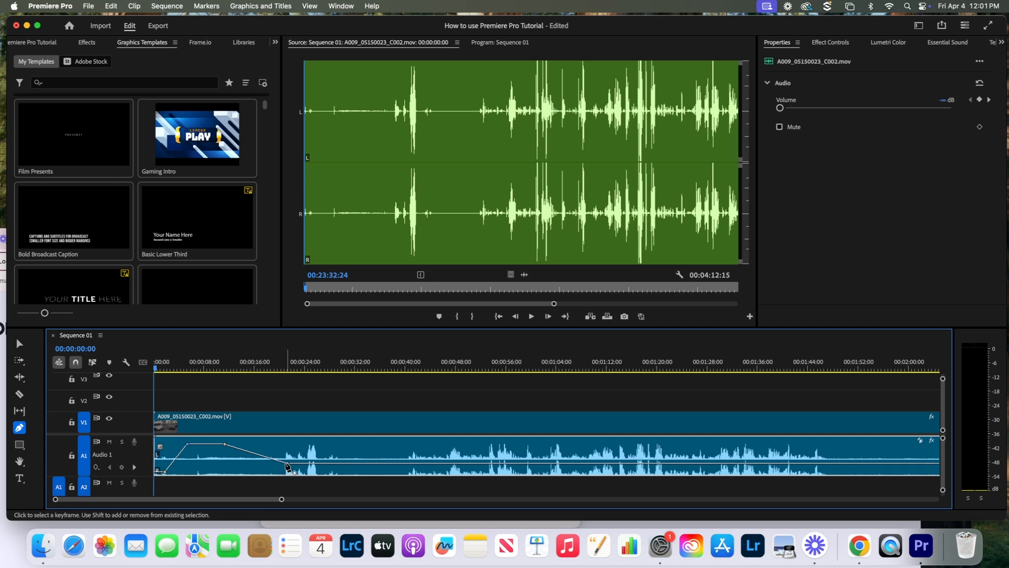
pyautogui.moveTo(287, 463); pyautogui.dragTo(283, 467)
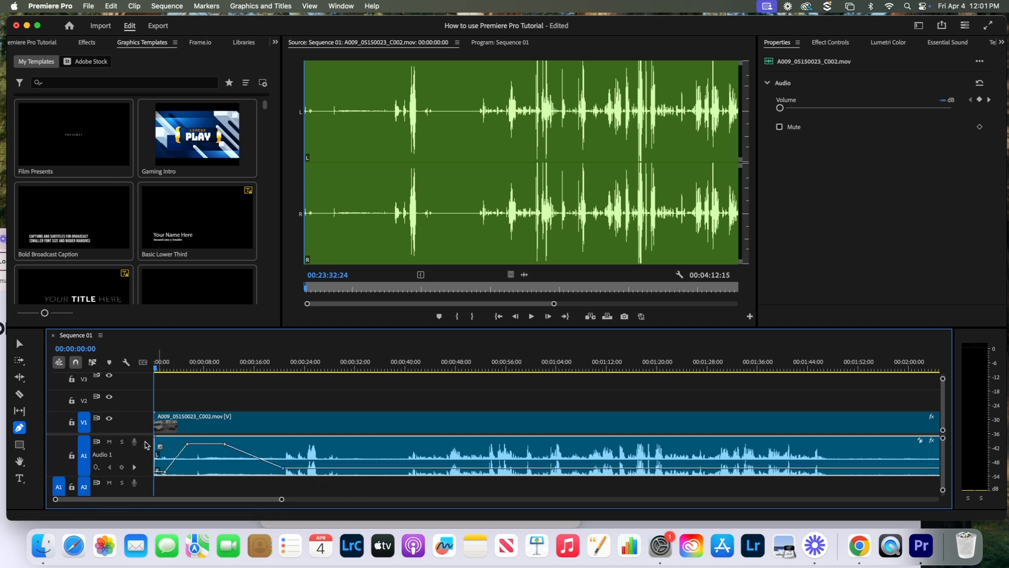
# - Dip the volume to silence near 25 seconds, bring it back to 1.5 dB, and play
pyautogui.click(301, 468)
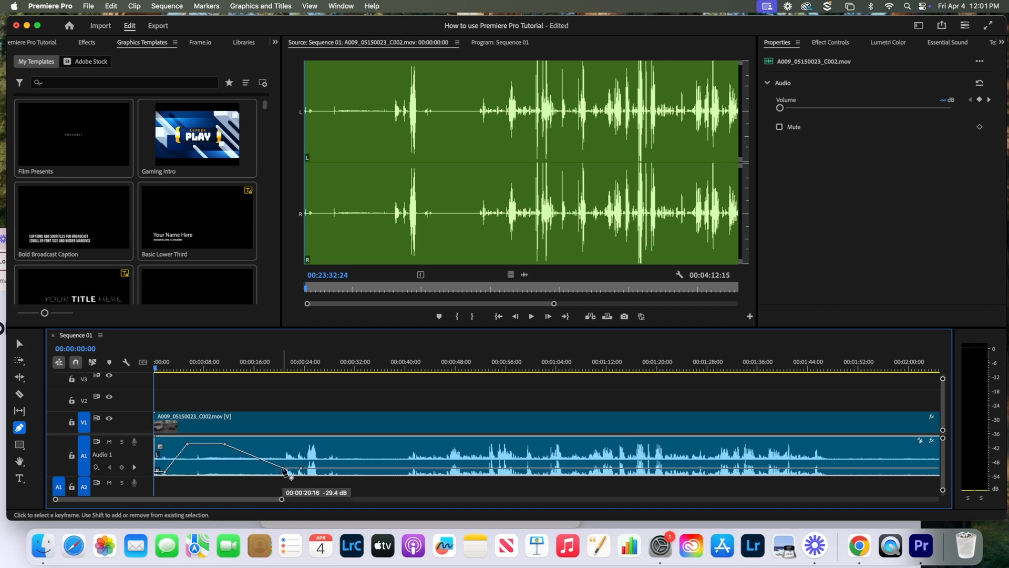
pyautogui.moveTo(284, 471); pyautogui.dragTo(304, 465)
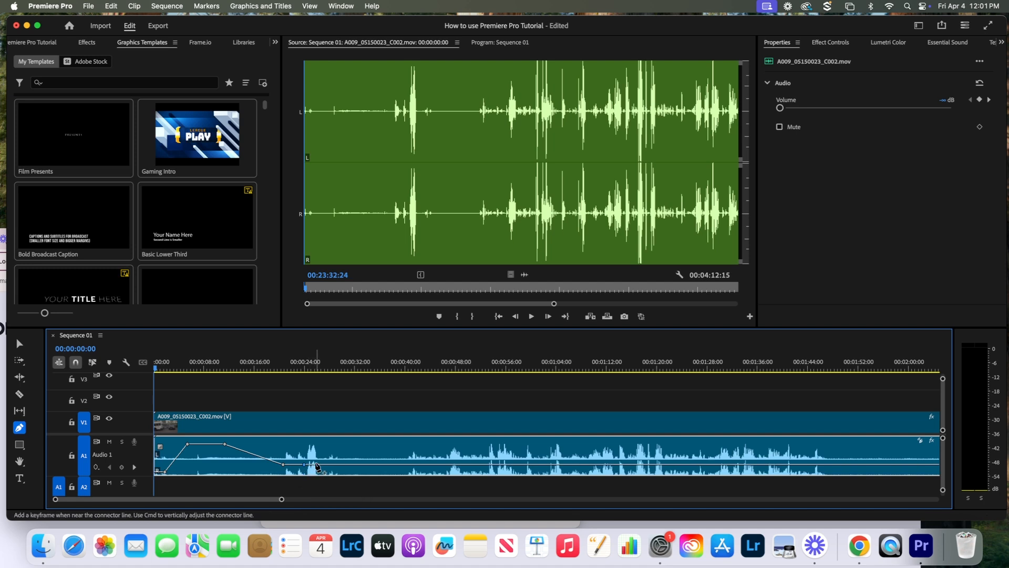
pyautogui.click(316, 467)
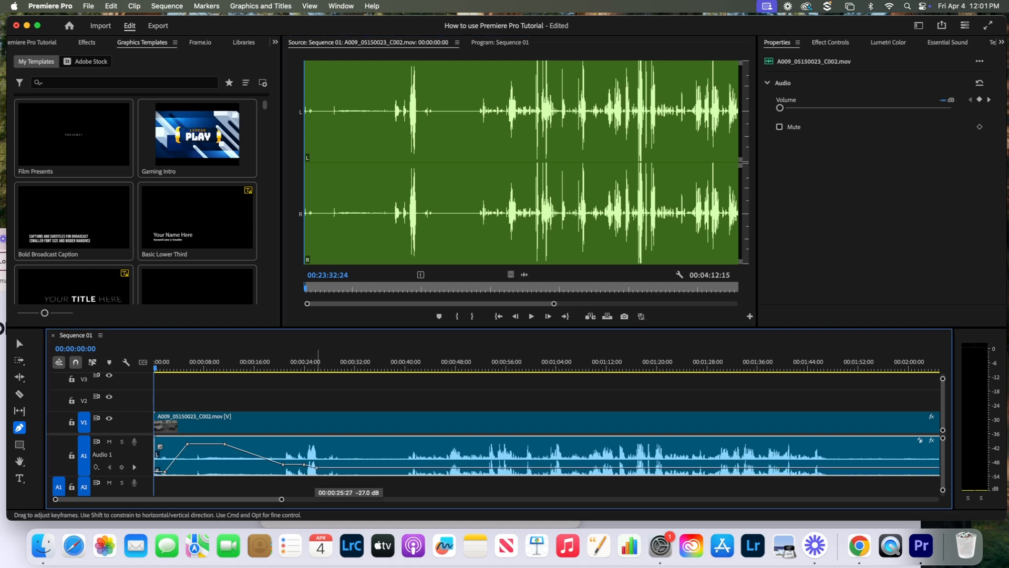
pyautogui.moveTo(316, 467); pyautogui.dragTo(317, 472)
pyautogui.click(304, 466)
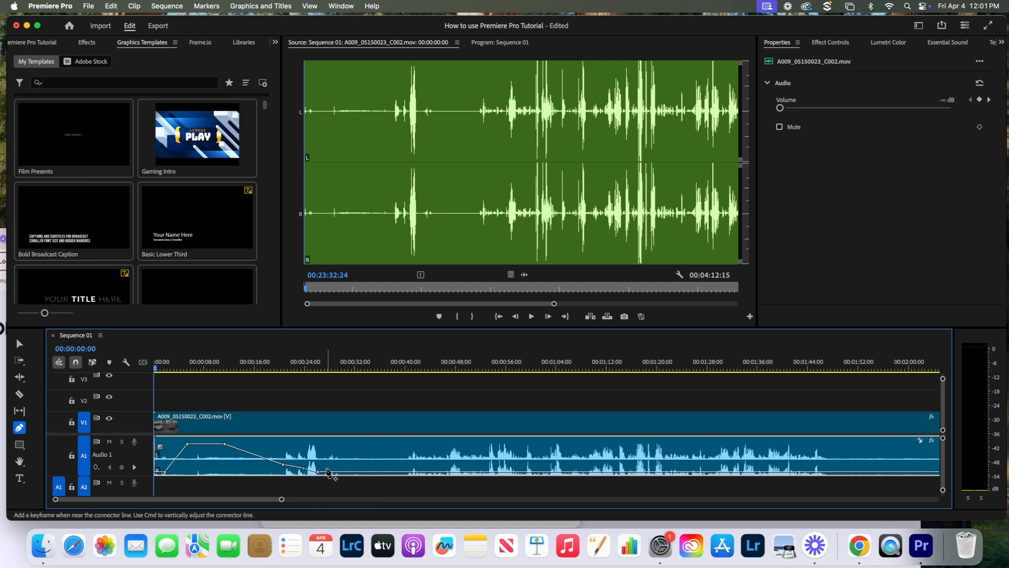
pyautogui.moveTo(326, 471); pyautogui.dragTo(323, 450)
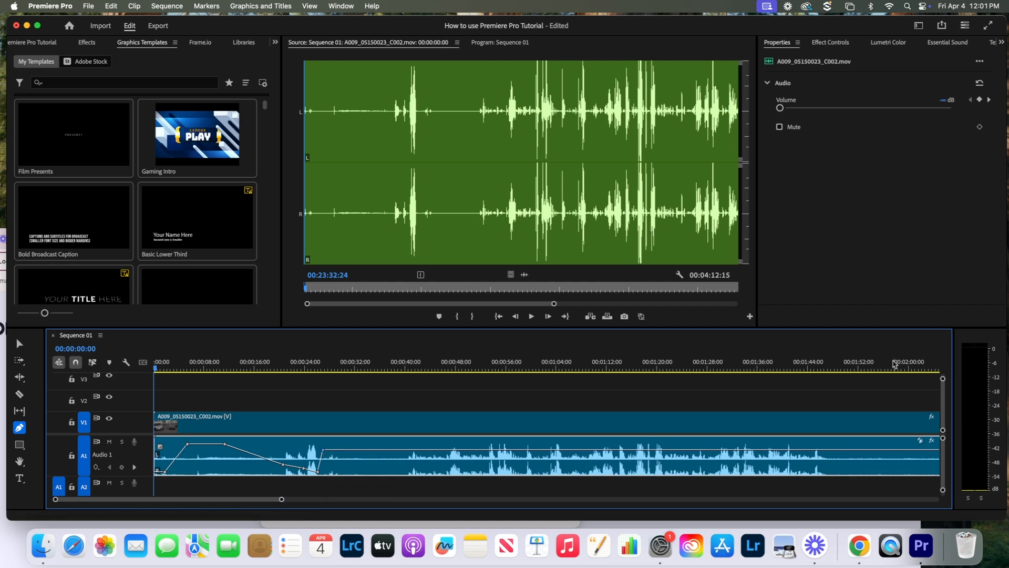
pyautogui.press('space')
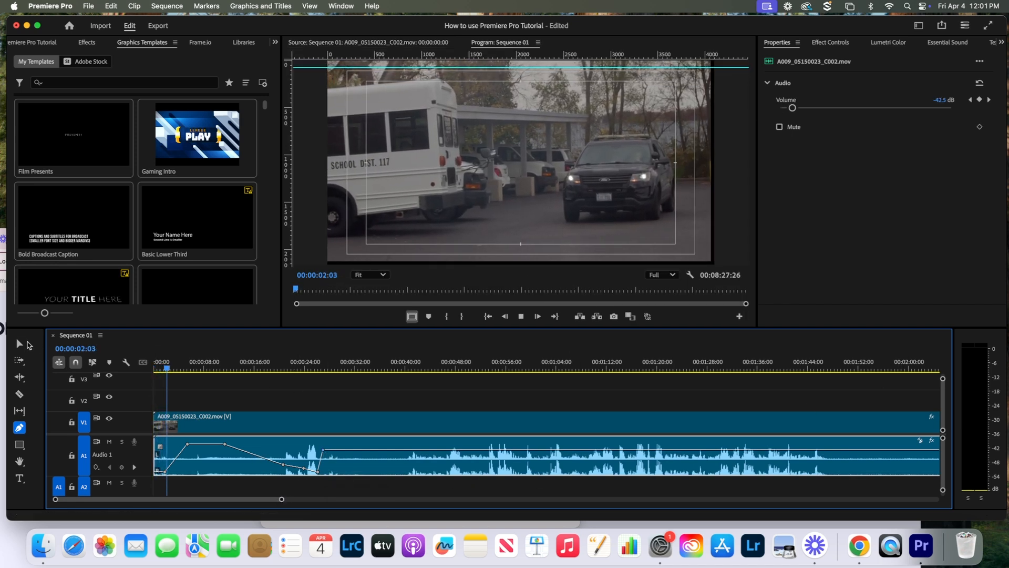
pyautogui.click(19, 343)
pyautogui.click(251, 394)
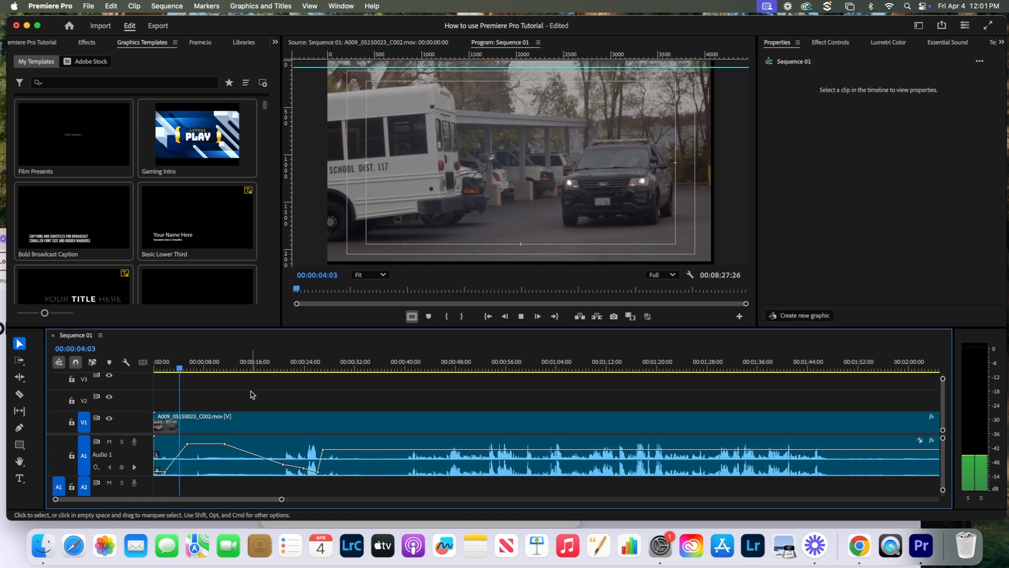
pyautogui.press('XF86AudioRaiseVolume')
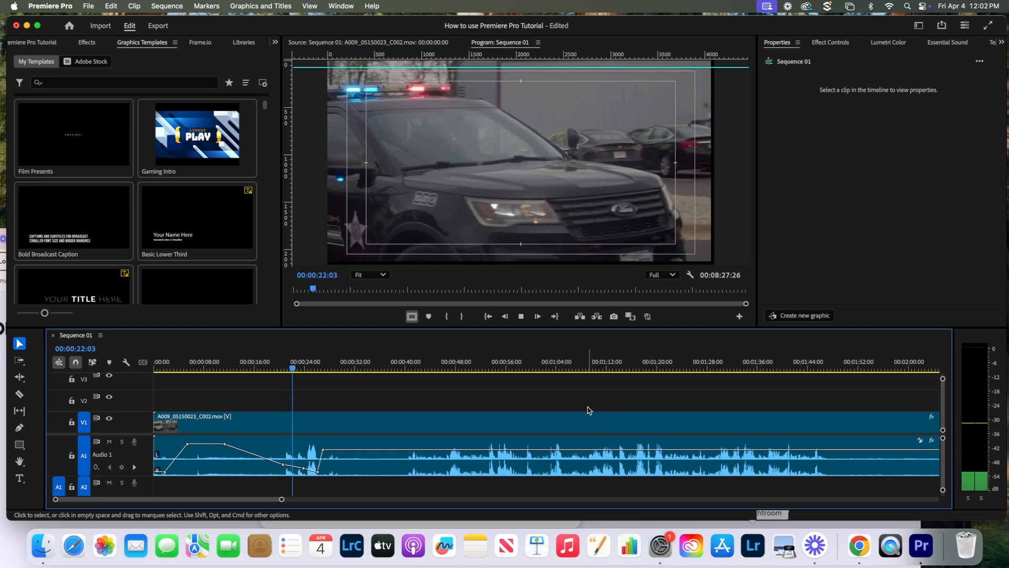
pyautogui.press('space')
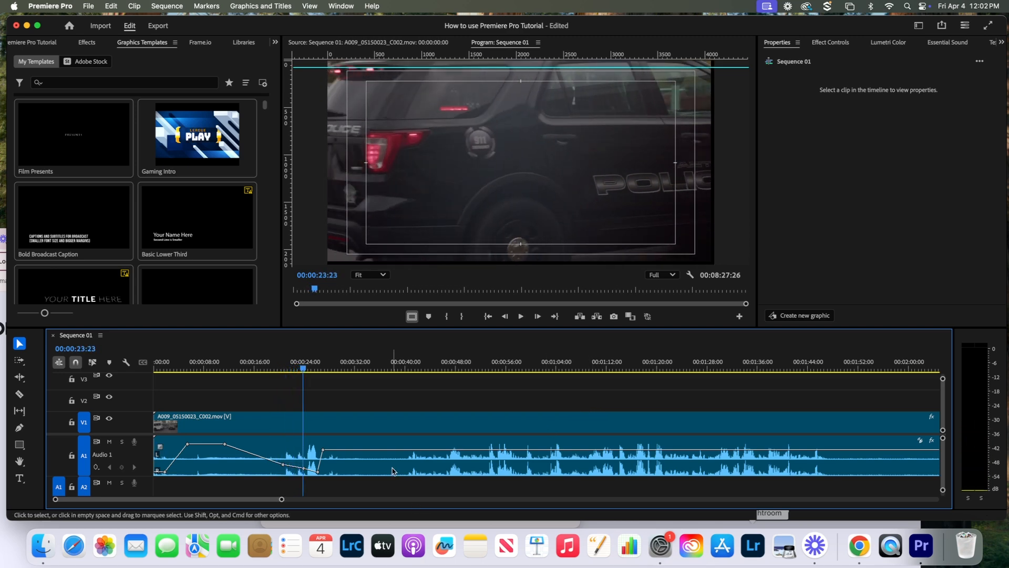
# - Raise the A1 volume keyframe near 22 seconds and preview from about 20 seconds
pyautogui.click(19, 427)
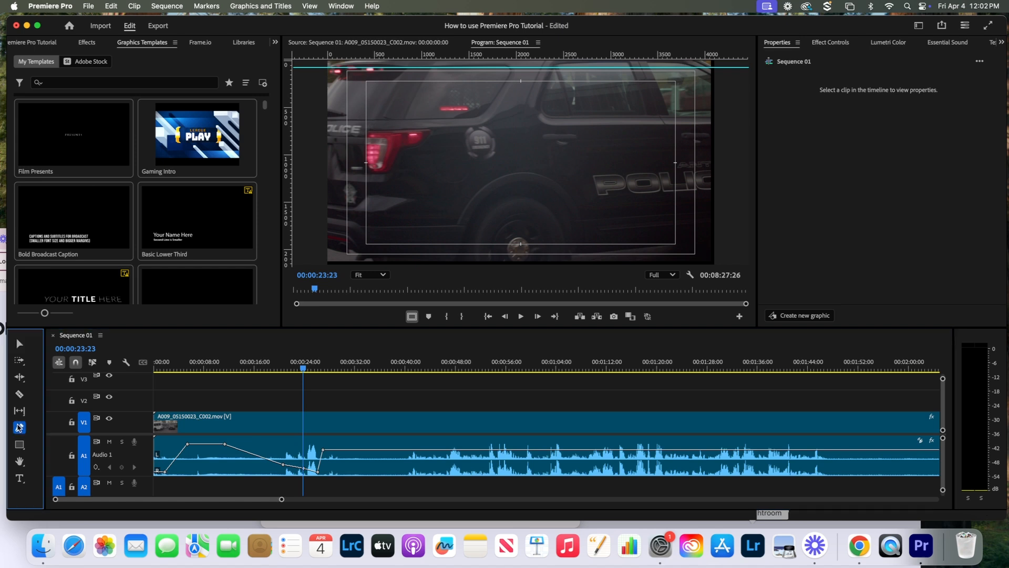
pyautogui.moveTo(295, 471)
pyautogui.mouseDown()
pyautogui.moveTo(294, 453)
pyautogui.moveTo(283, 455)
pyautogui.mouseUp()
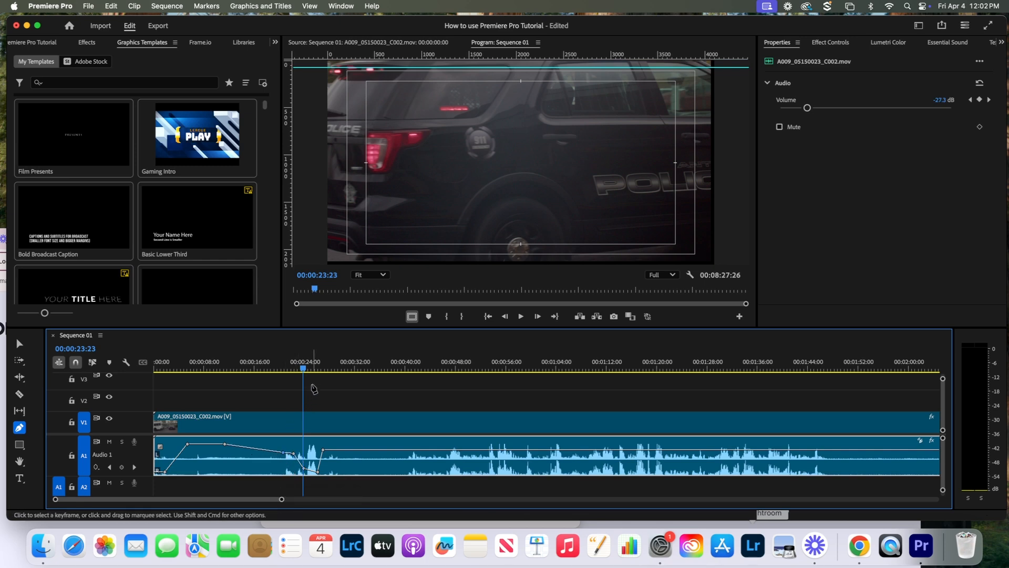
pyautogui.moveTo(303, 368); pyautogui.dragTo(283, 377)
pyautogui.press('space')
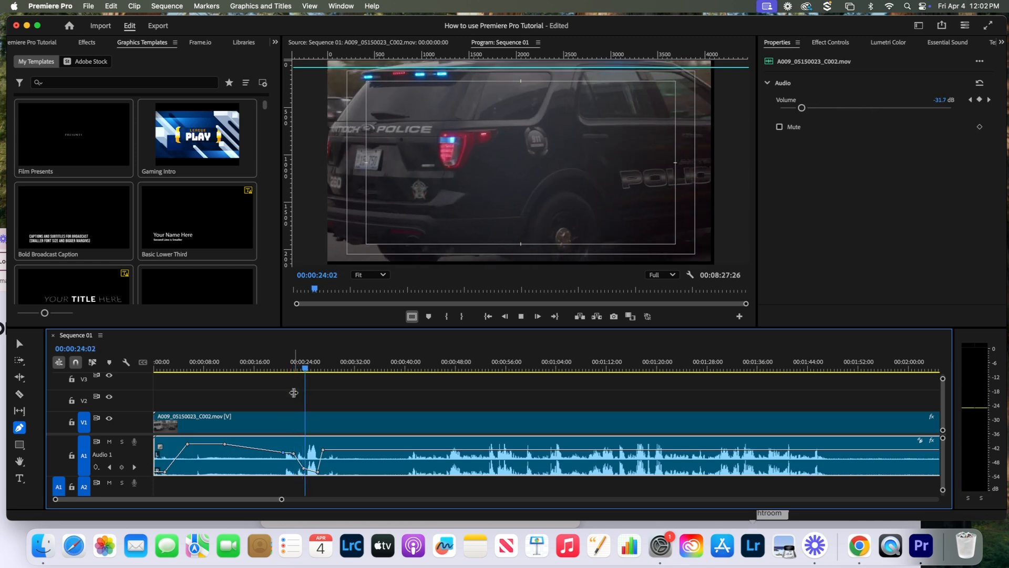
pyautogui.press('space')
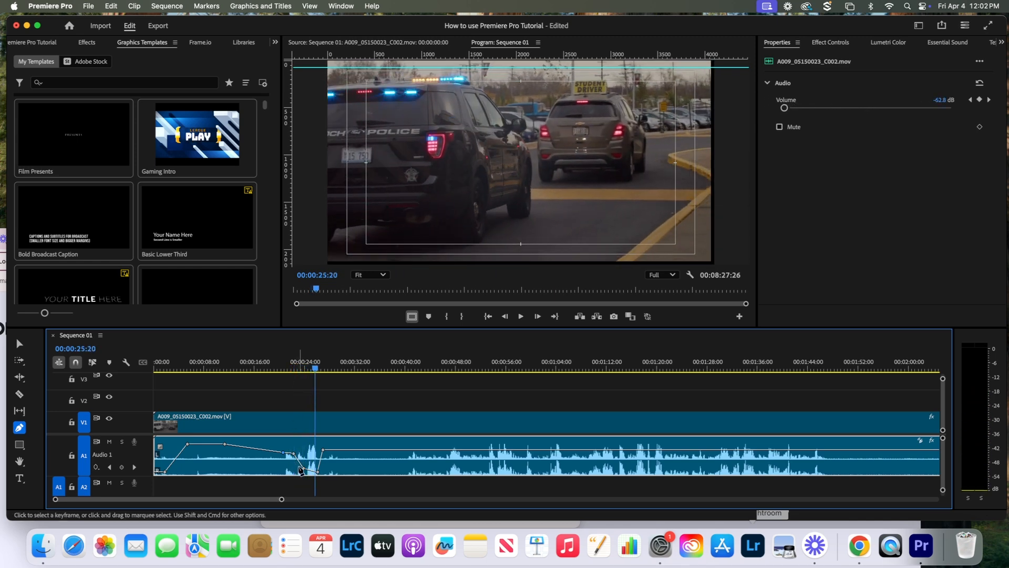
# - Lift the dip near 00:00:24 to about -6.6 dB and review playback from 00:00:18
pyautogui.moveTo(304, 468)
pyautogui.mouseDown()
pyautogui.moveTo(316, 472)
pyautogui.moveTo(315, 460)
pyautogui.mouseUp()
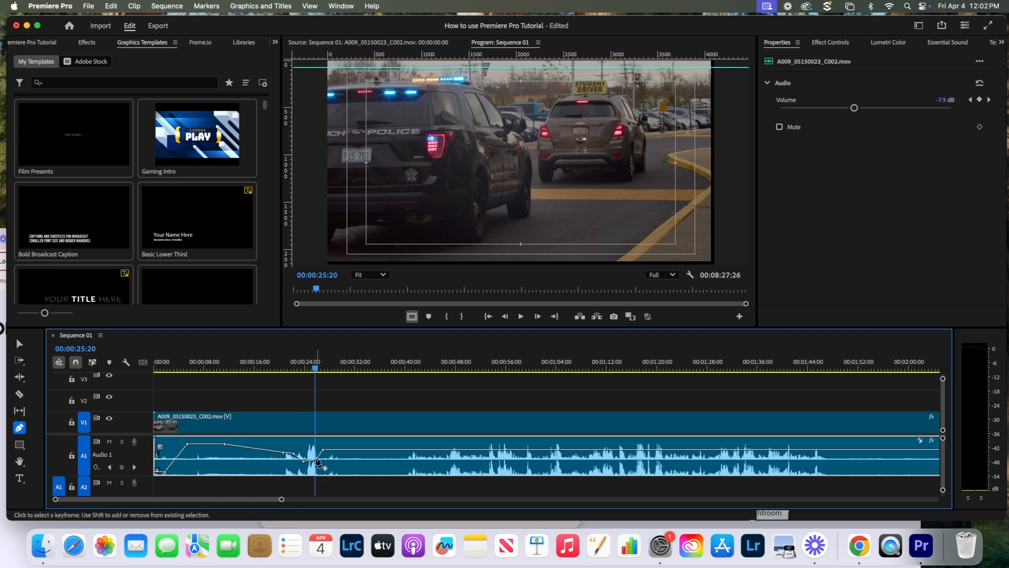
pyautogui.moveTo(316, 372); pyautogui.dragTo(297, 383)
pyautogui.press('space')
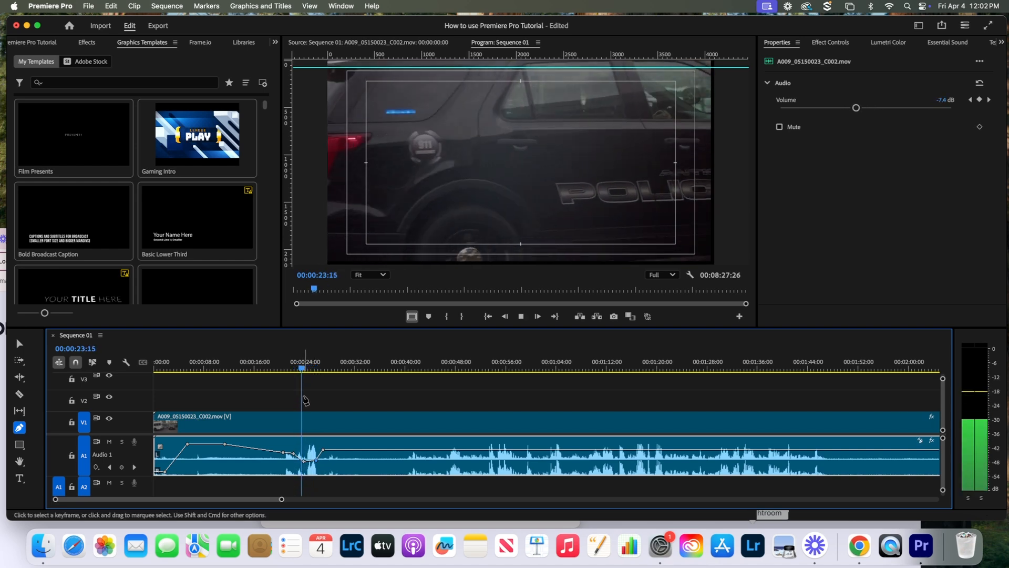
pyautogui.press('space')
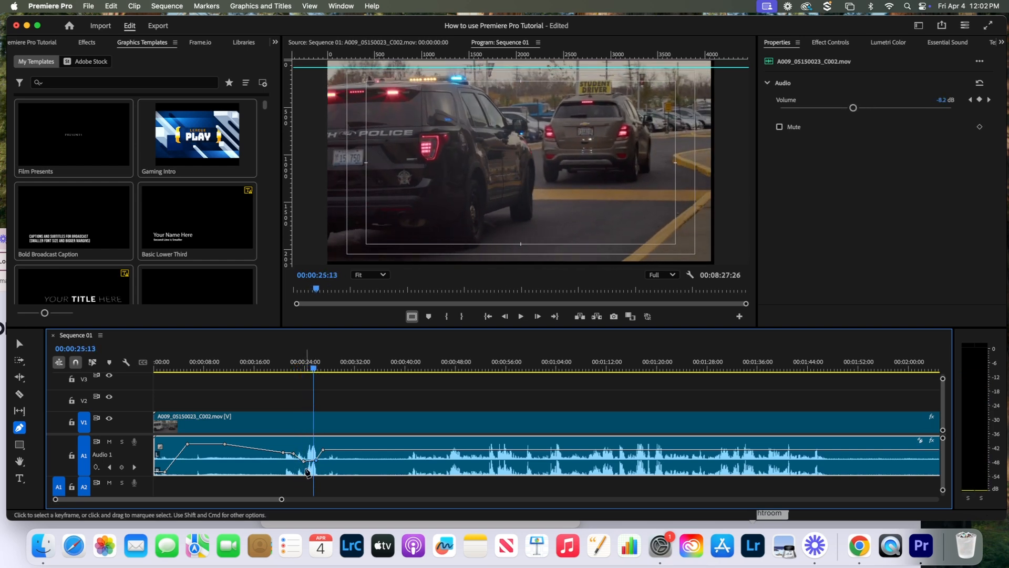
pyautogui.moveTo(305, 457); pyautogui.dragTo(316, 455)
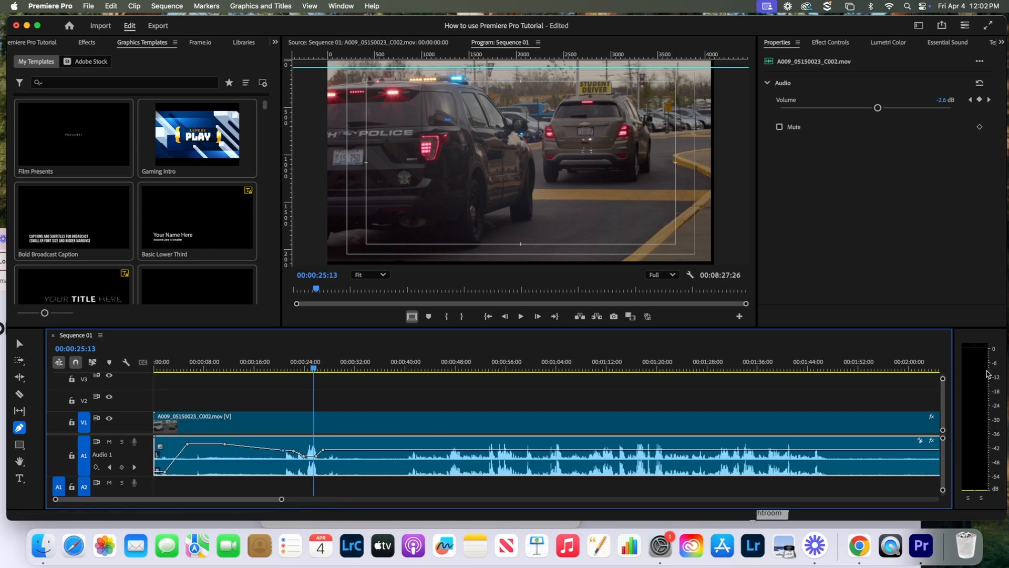
pyautogui.moveTo(314, 368); pyautogui.dragTo(276, 387)
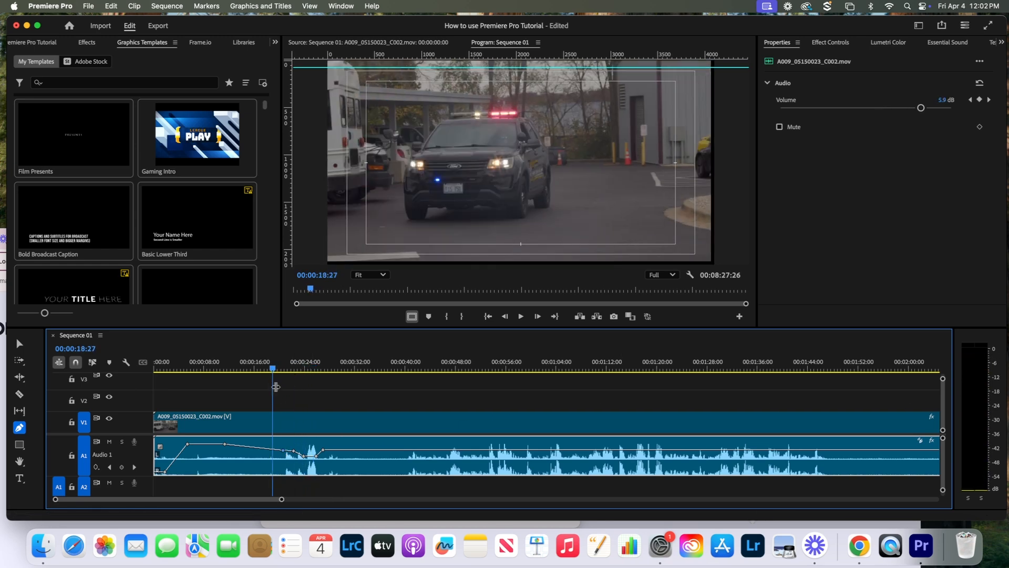
pyautogui.press('space')
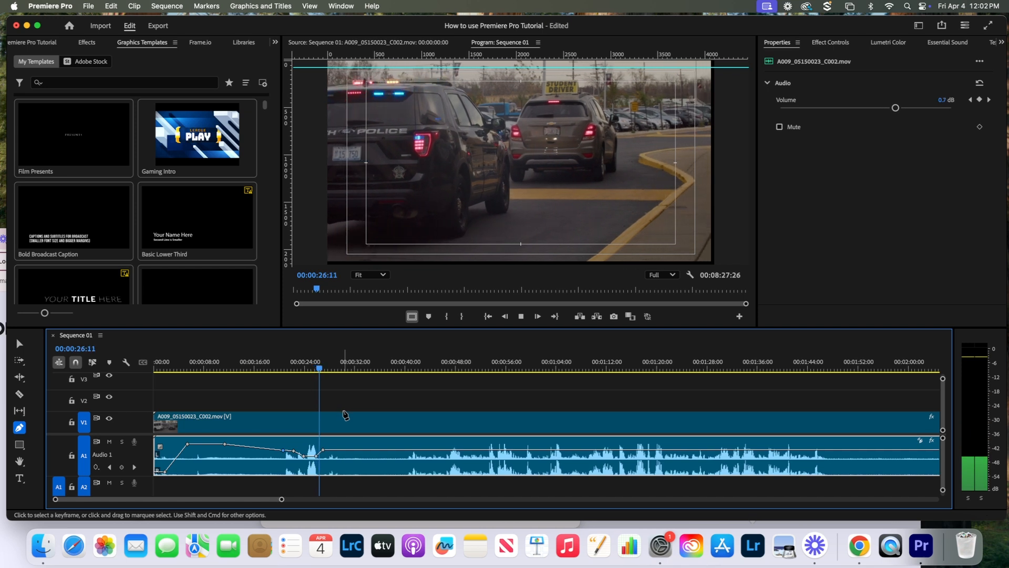
pyautogui.press('space')
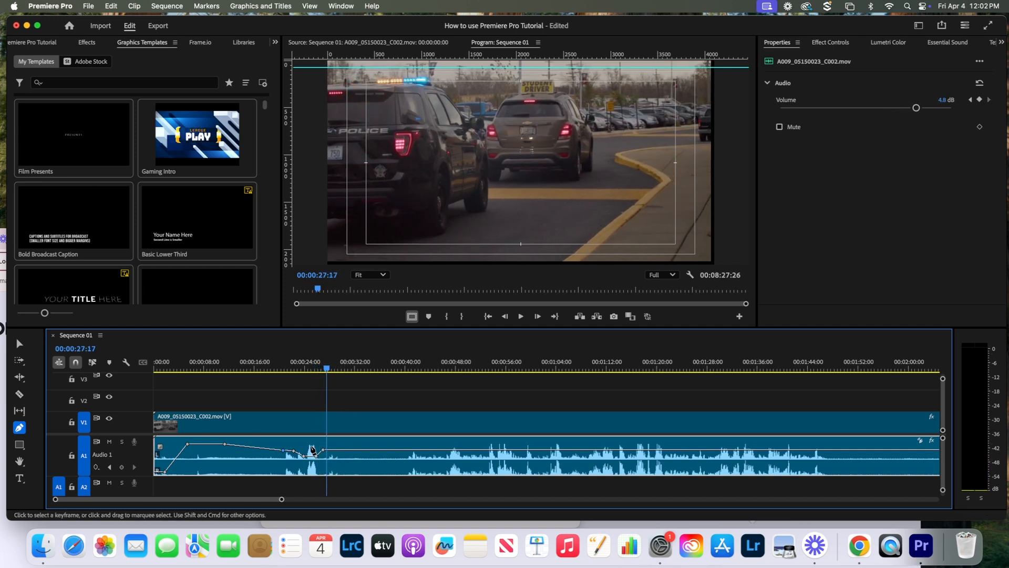
pyautogui.click(21, 346)
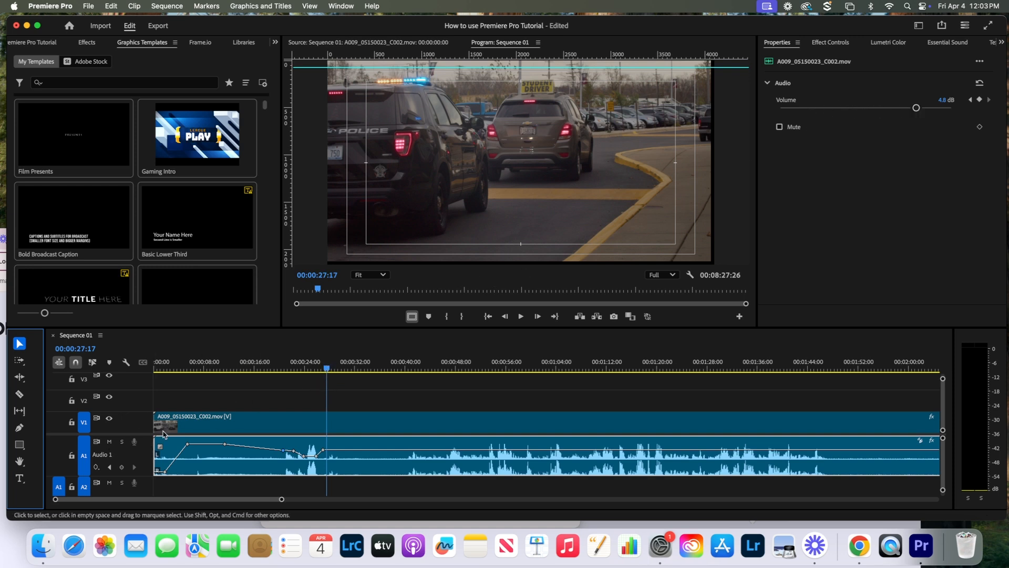
pyautogui.click(72, 455)
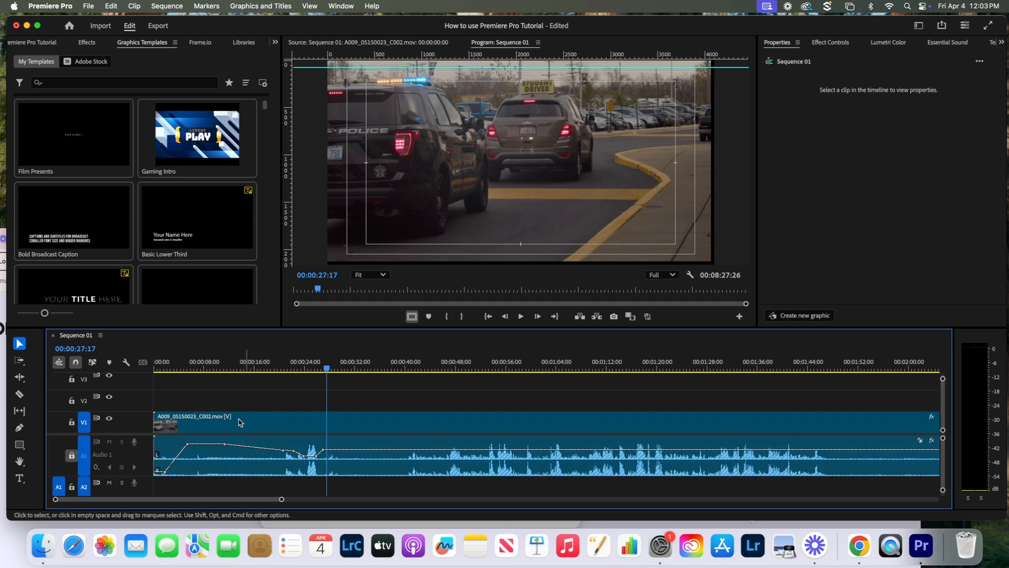
pyautogui.click(71, 455)
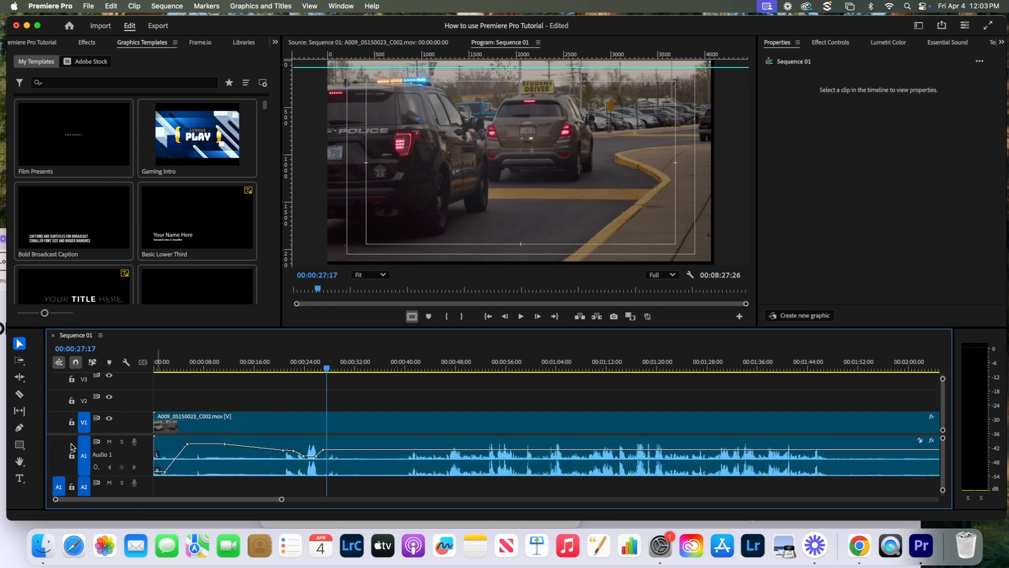
pyautogui.click(70, 423)
pyautogui.scroll(-3, 941, 455)
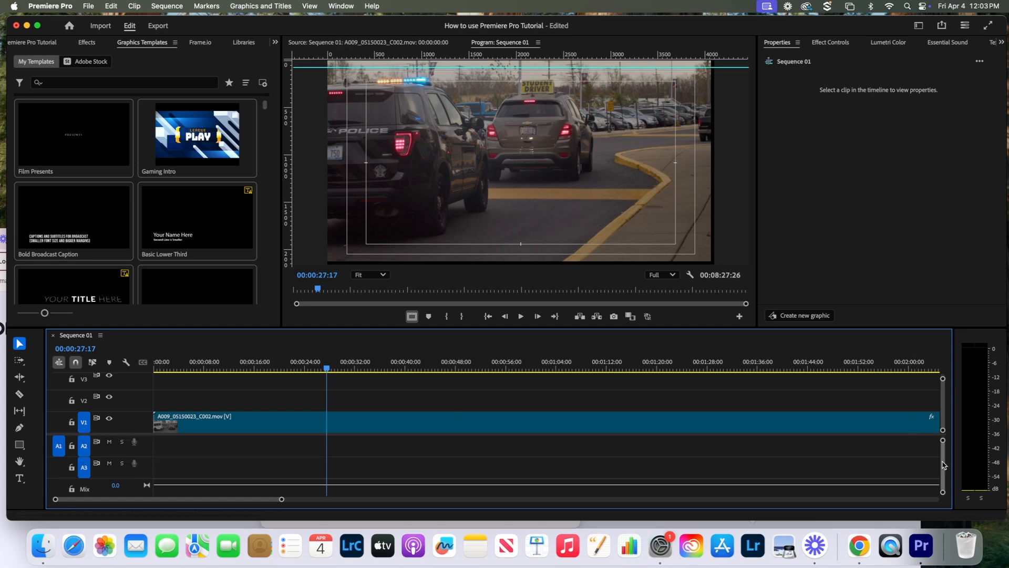
pyautogui.scroll(3, 939, 466)
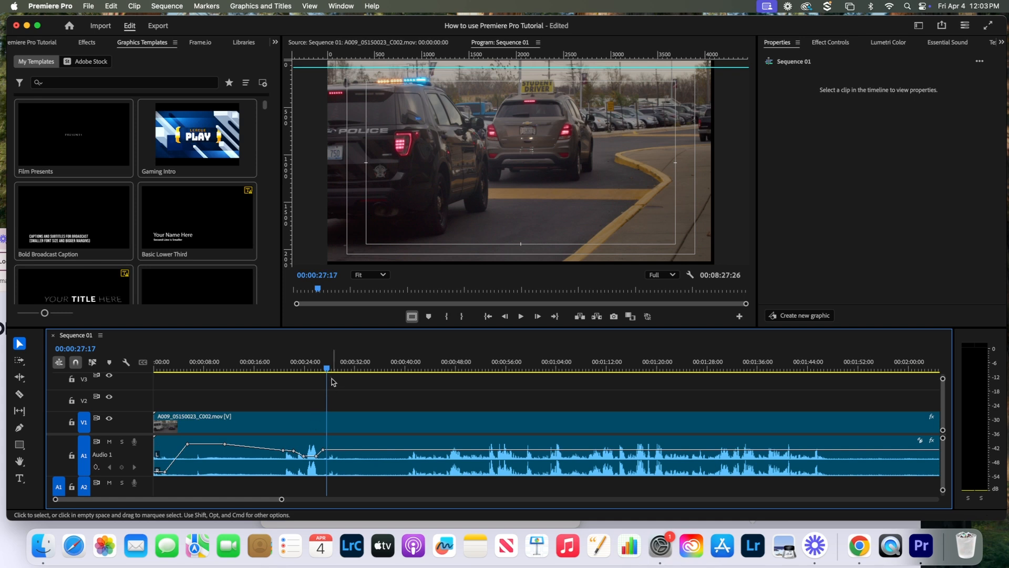
# - Zoom the timeline out to the whole sequence and undo a trial move of the second clip
pyautogui.moveTo(326, 369); pyautogui.dragTo(355, 369)
pyautogui.moveTo(281, 499); pyautogui.dragTo(782, 499)
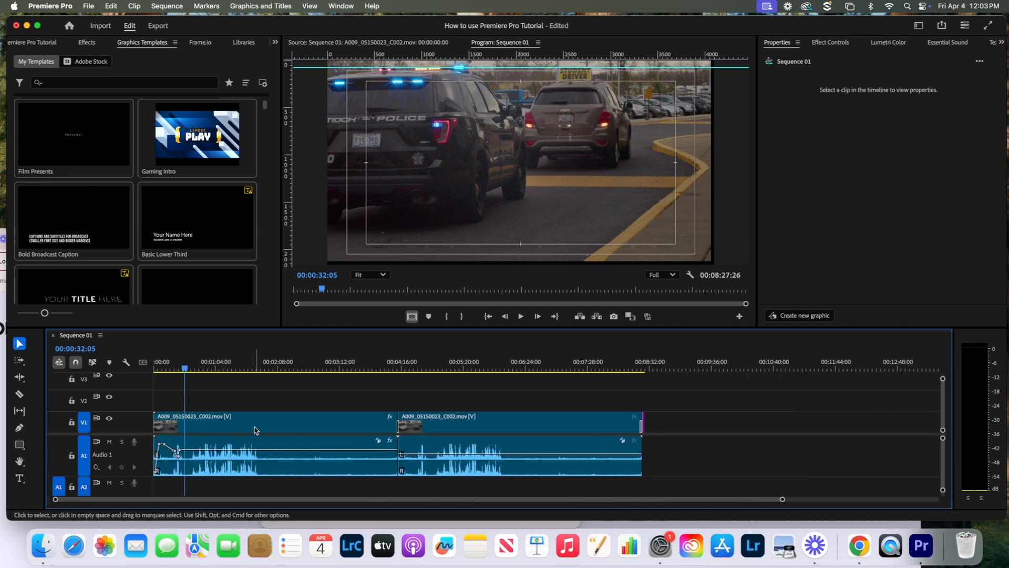
pyautogui.click(443, 424)
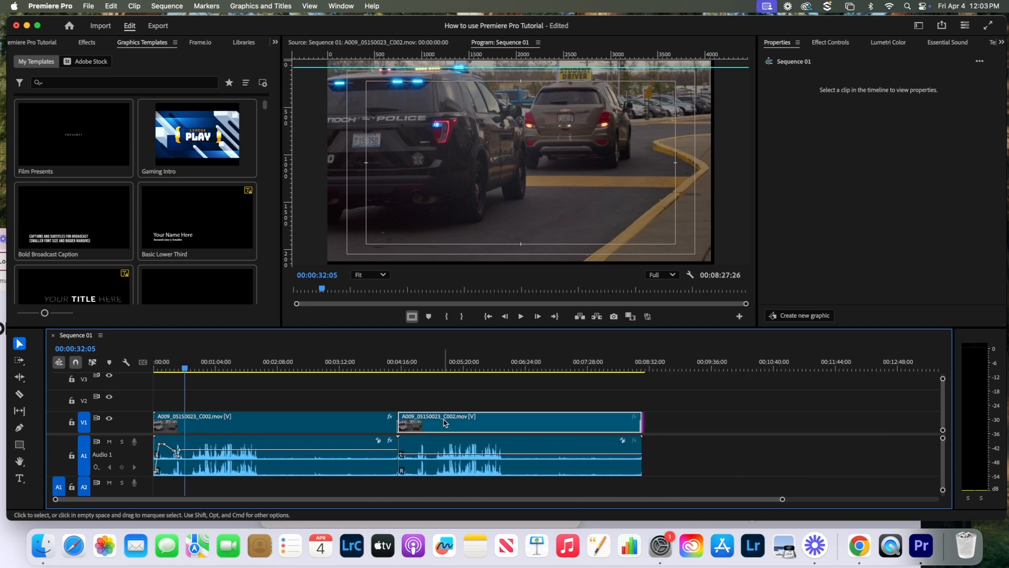
pyautogui.moveTo(445, 423); pyautogui.dragTo(448, 422)
pyautogui.click(415, 402)
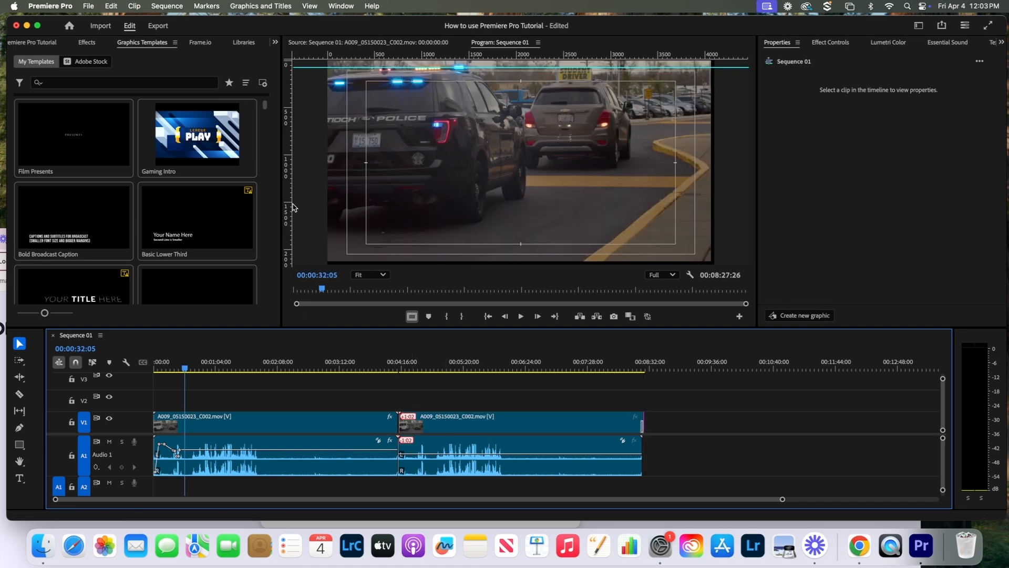
pyautogui.click(108, 6)
pyautogui.click(116, 20)
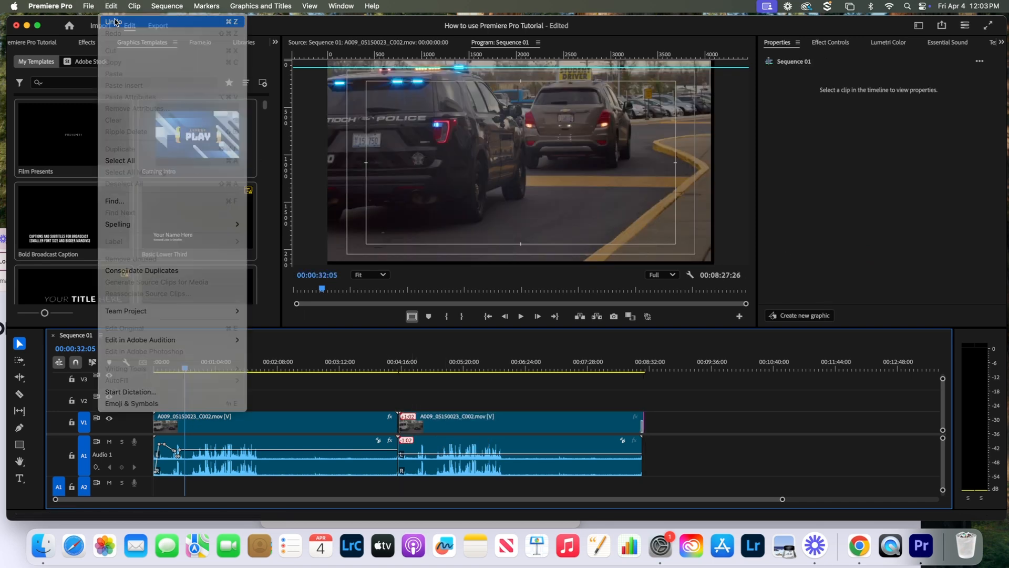
# - Use Track Select Forward to move both clips back to 00:00, then jump to the start
pyautogui.click(18, 471)
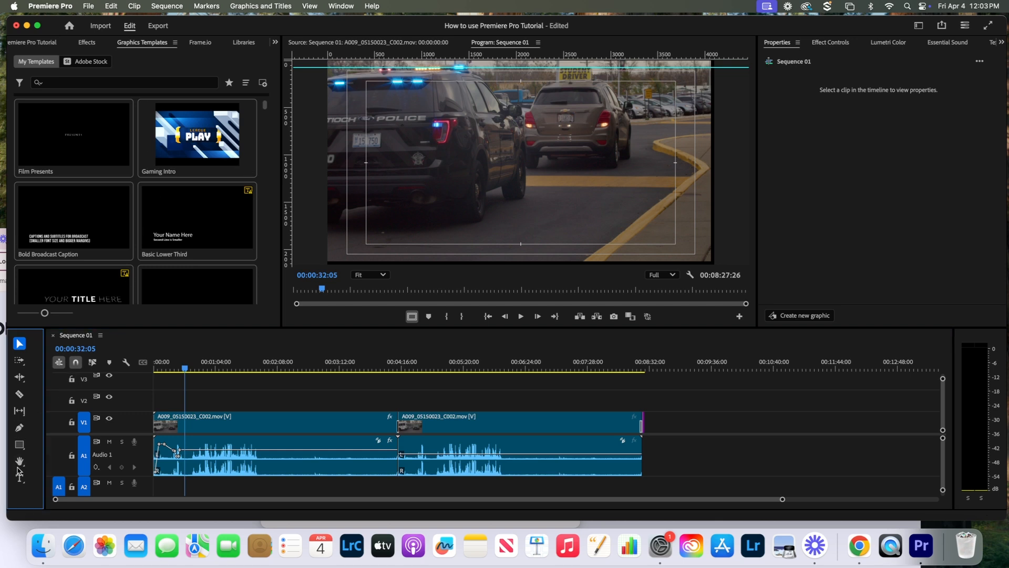
pyautogui.click(164, 422)
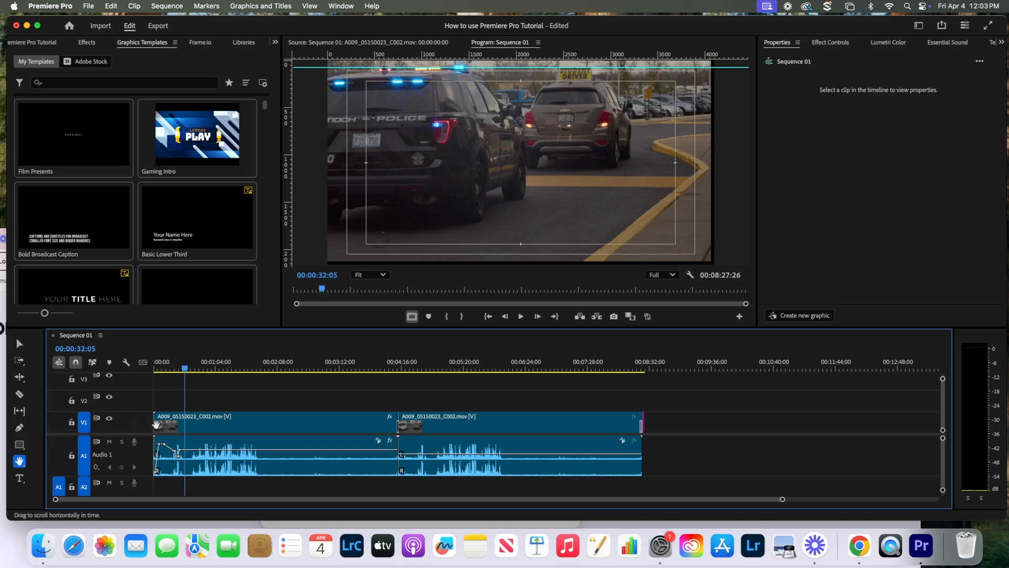
pyautogui.click(20, 344)
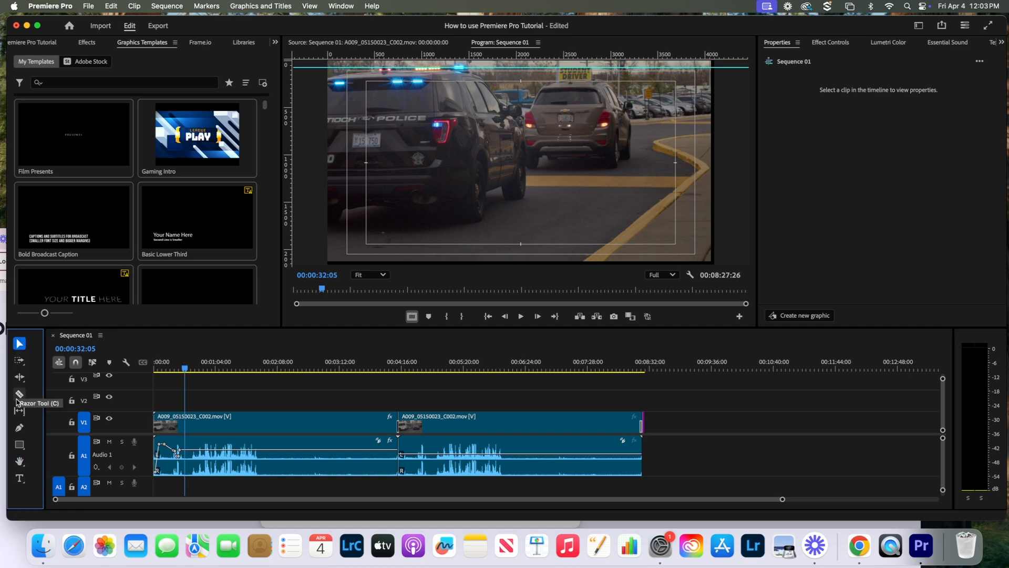
pyautogui.click(19, 360)
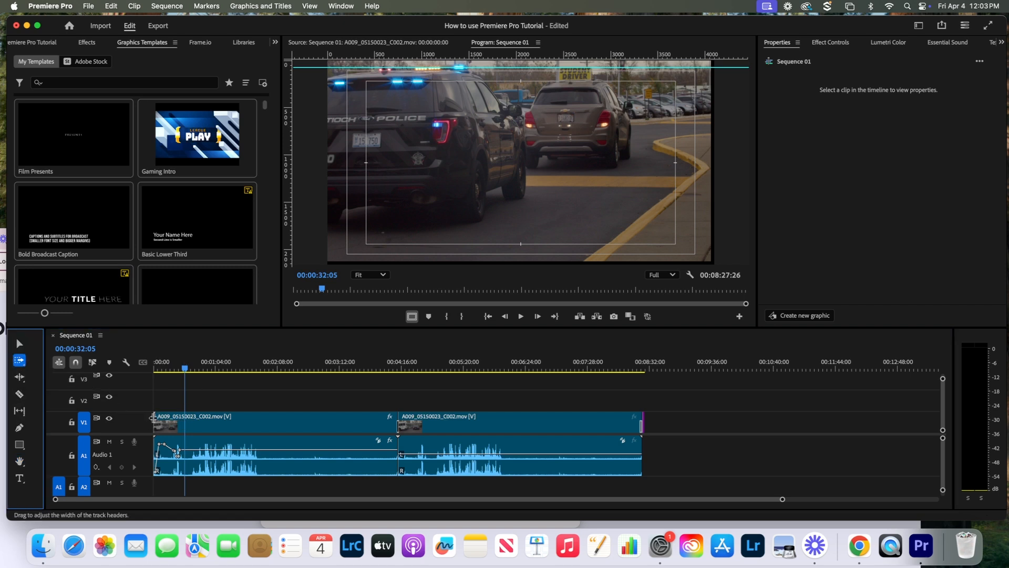
pyautogui.moveTo(165, 423); pyautogui.dragTo(183, 424)
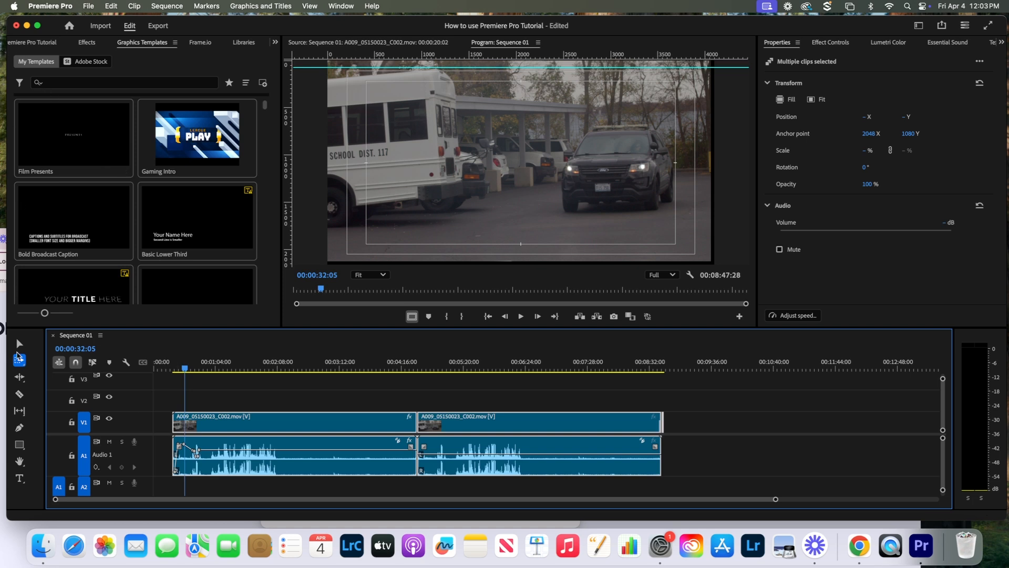
pyautogui.click(19, 343)
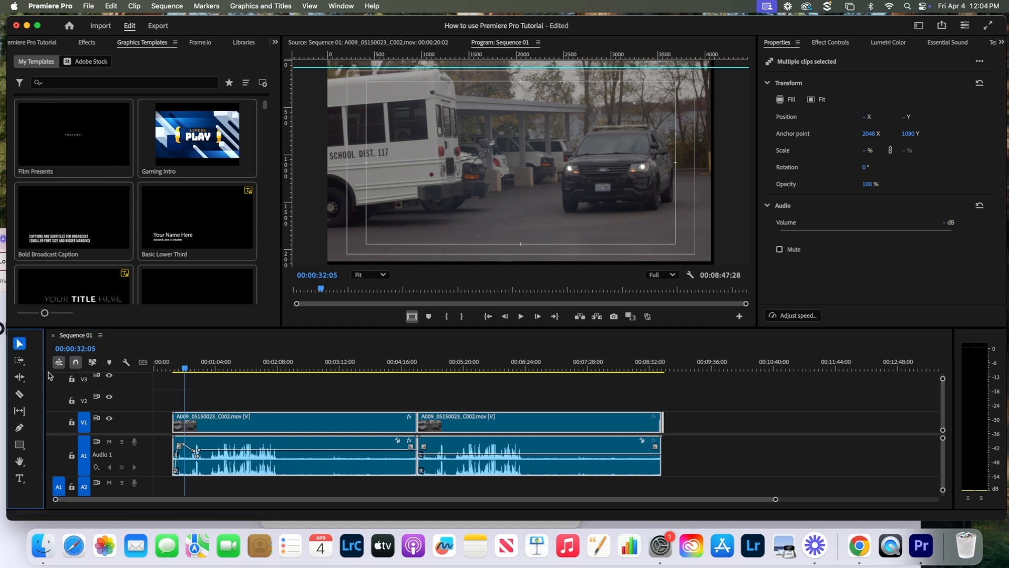
pyautogui.click(20, 361)
pyautogui.moveTo(180, 419); pyautogui.dragTo(161, 418)
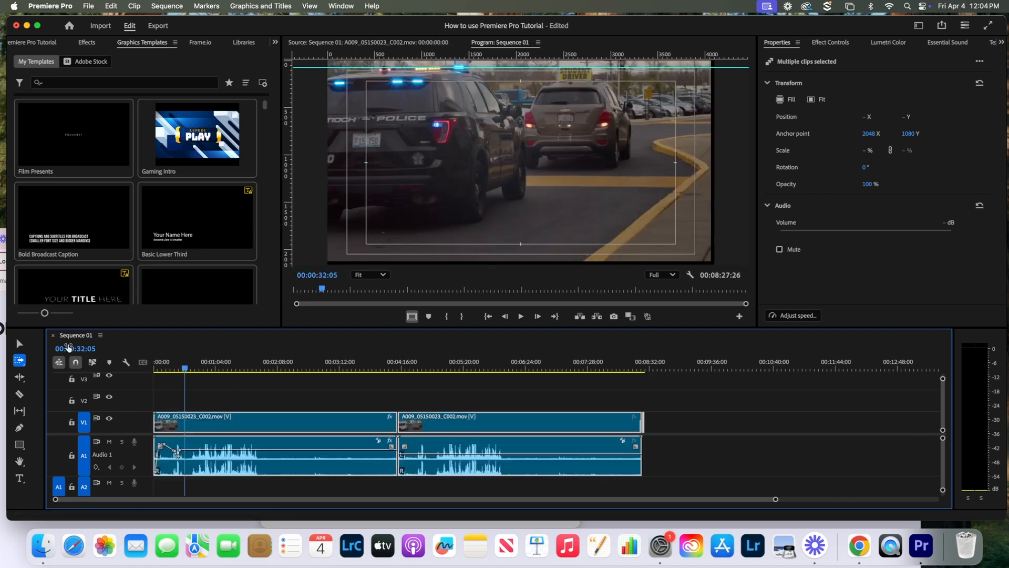
pyautogui.click(19, 345)
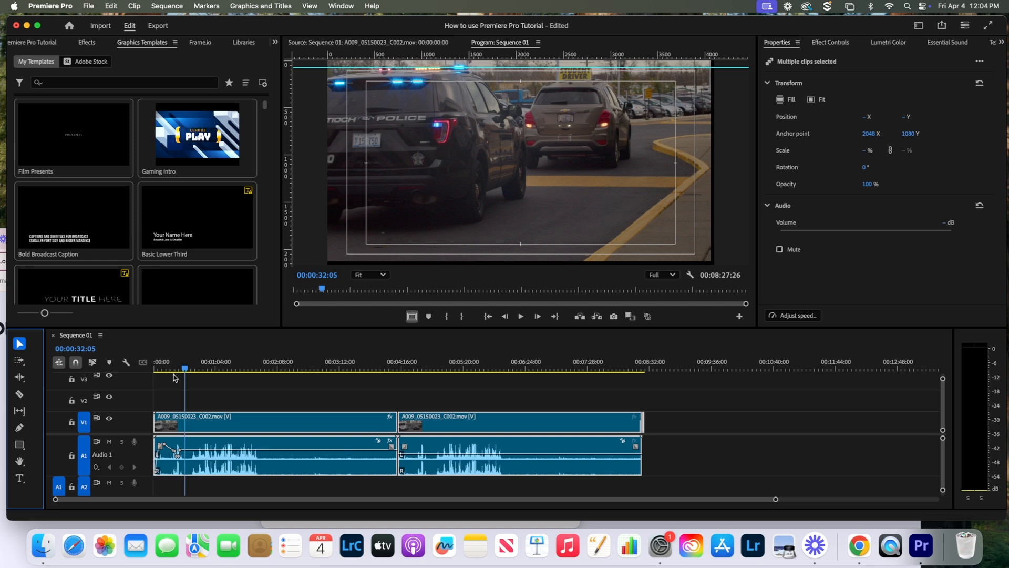
pyautogui.click(200, 393)
pyautogui.press('Home')
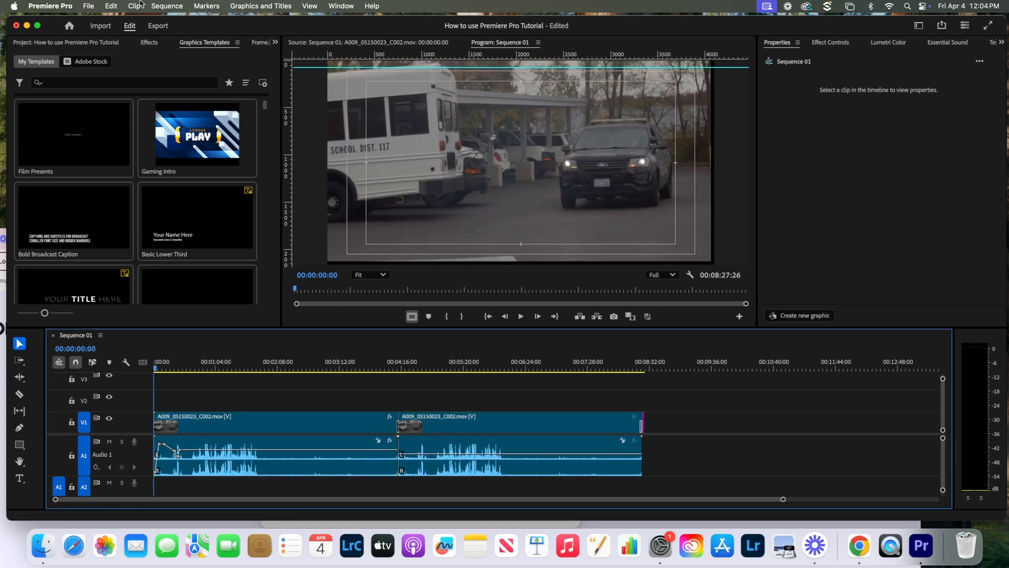
# - Render effects In to Out across Sequence 01 so the render bar turns green
pyautogui.click(165, 5)
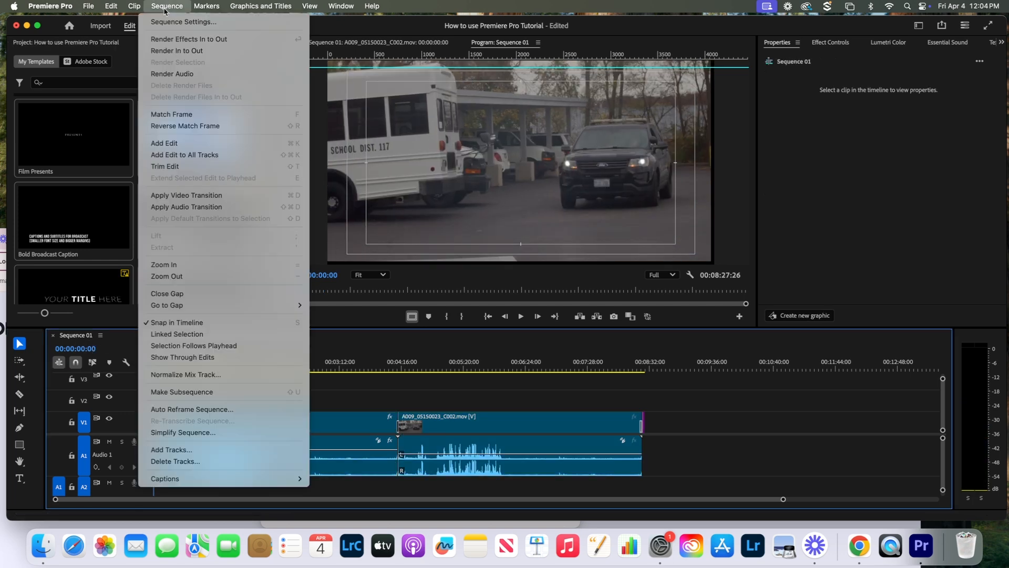
pyautogui.click(173, 50)
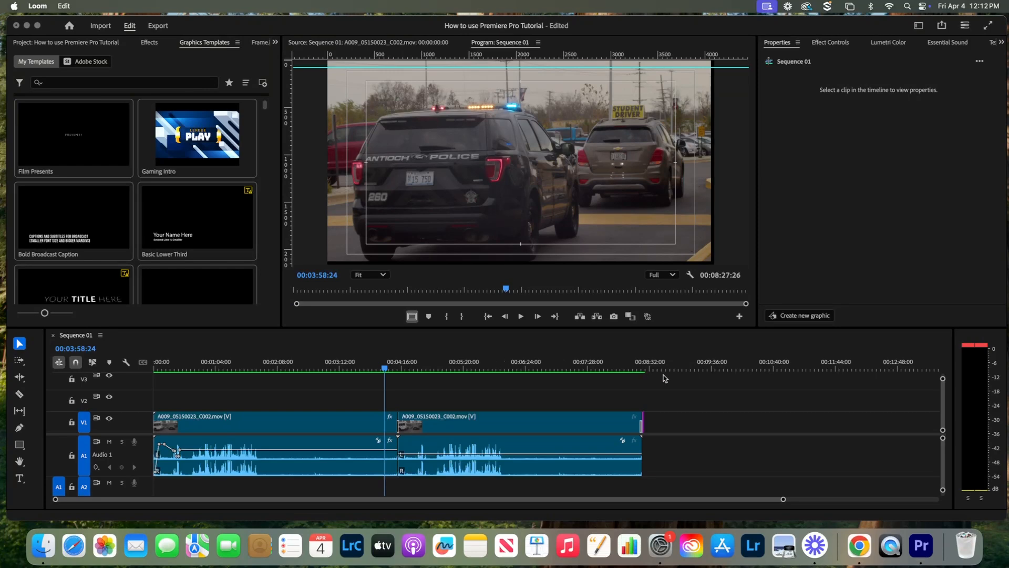
# - Export the sequence as H.264 to 'How to use premiere pro tutorial.mp4' in the chosen folder
pyautogui.click(157, 27)
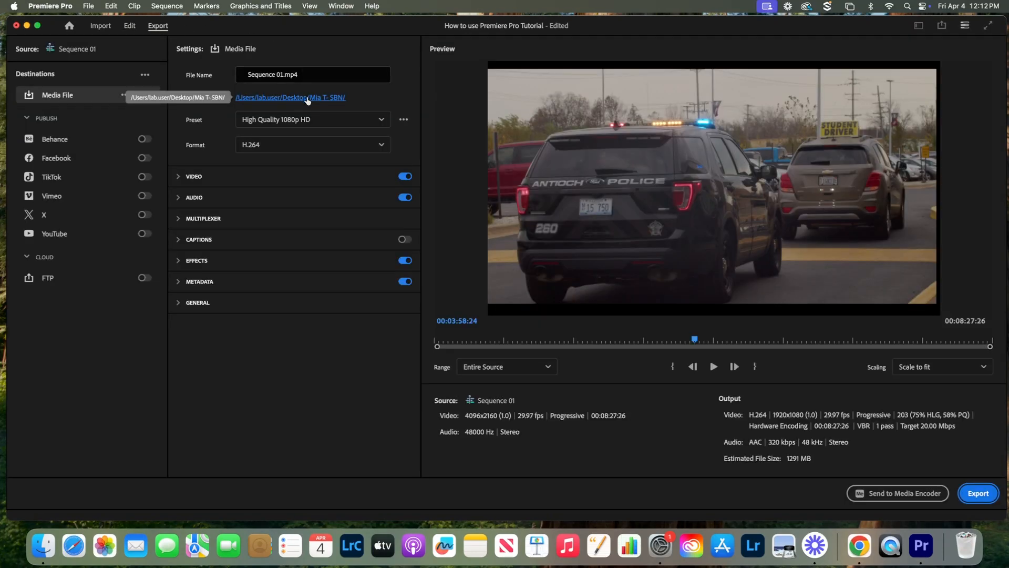
pyautogui.click(308, 98)
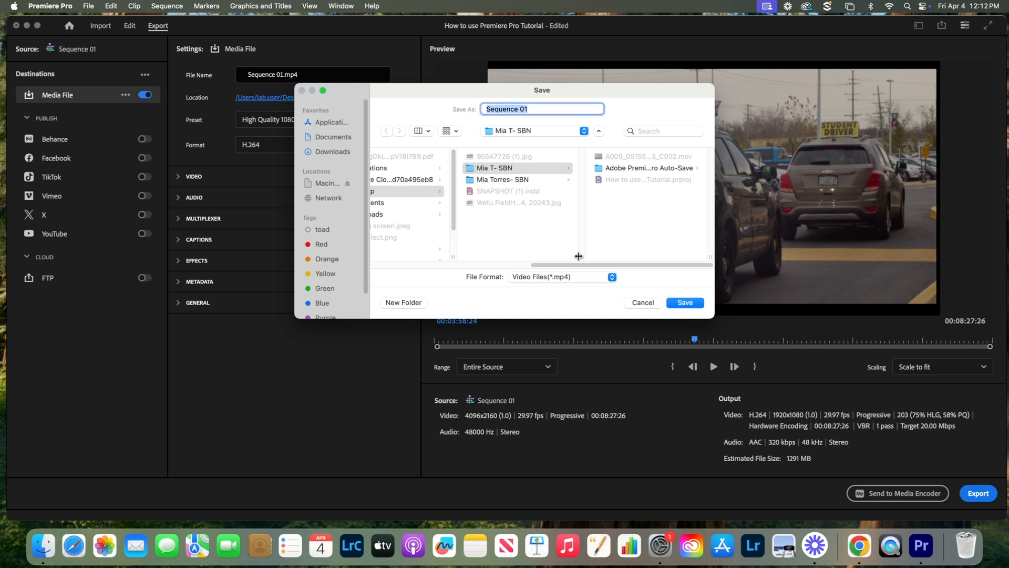
pyautogui.moveTo(575, 265); pyautogui.dragTo(620, 266)
pyautogui.click(684, 304)
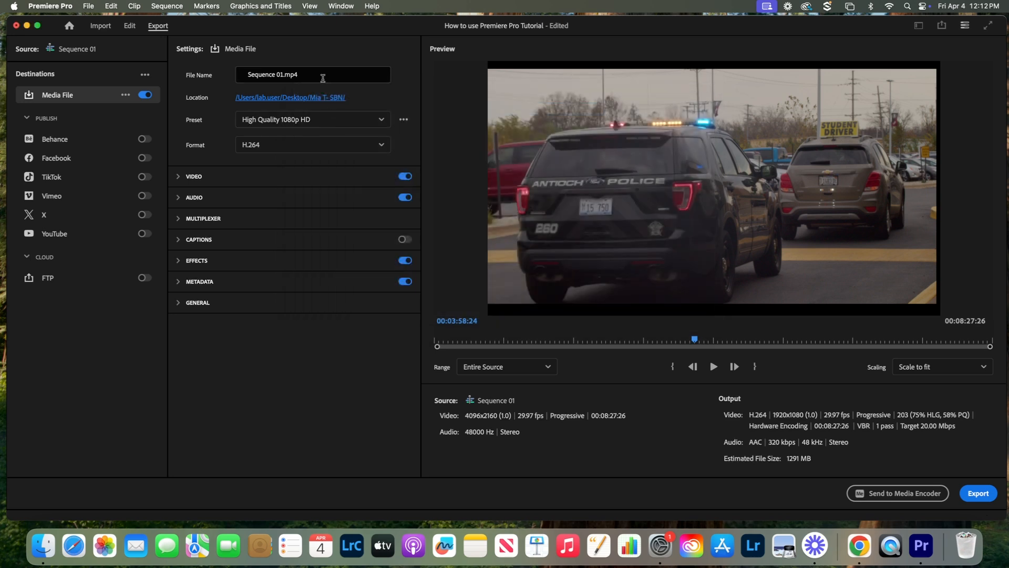
pyautogui.click(268, 76)
pyautogui.write('H')
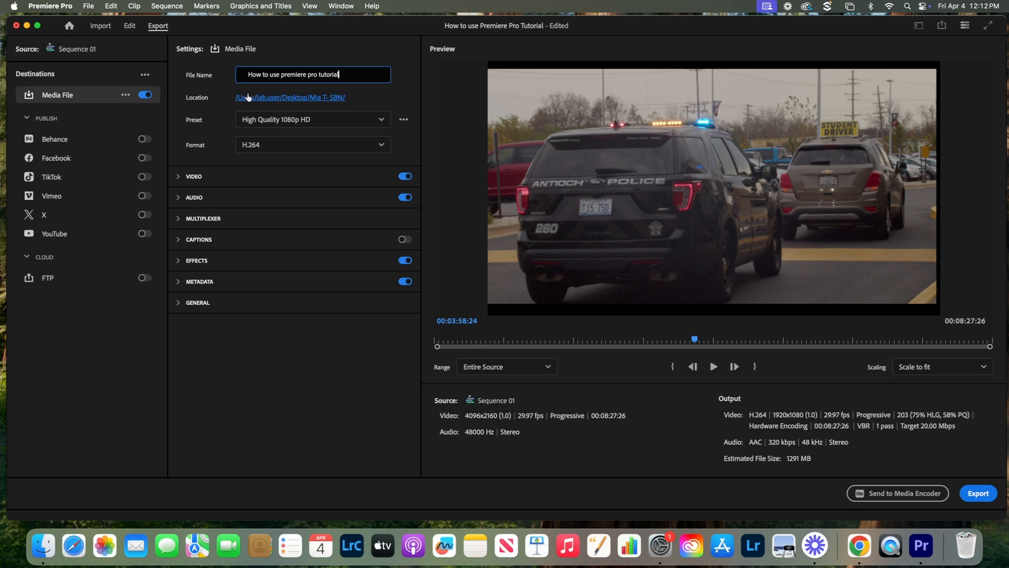
pyautogui.click(273, 159)
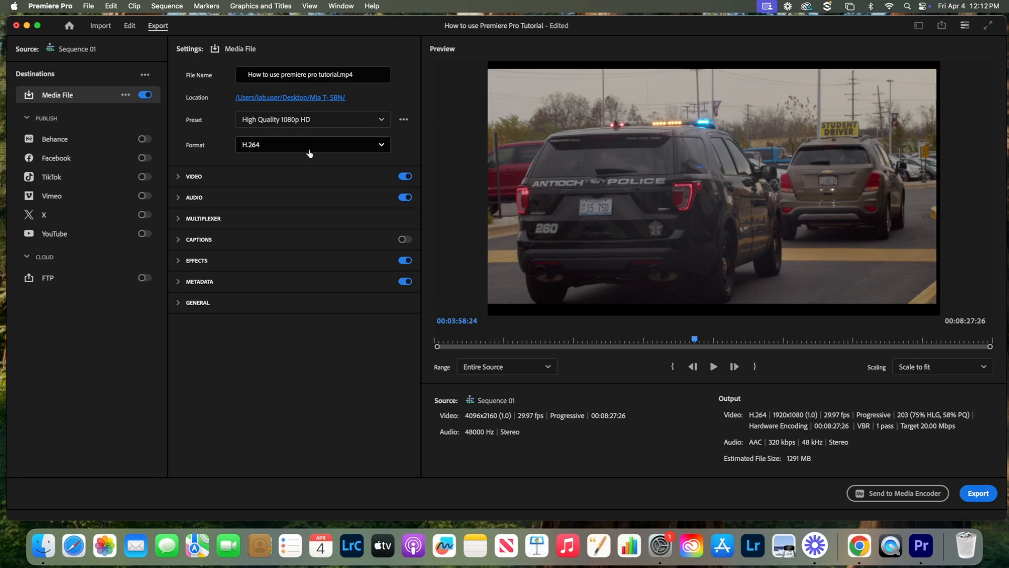
pyautogui.click(984, 494)
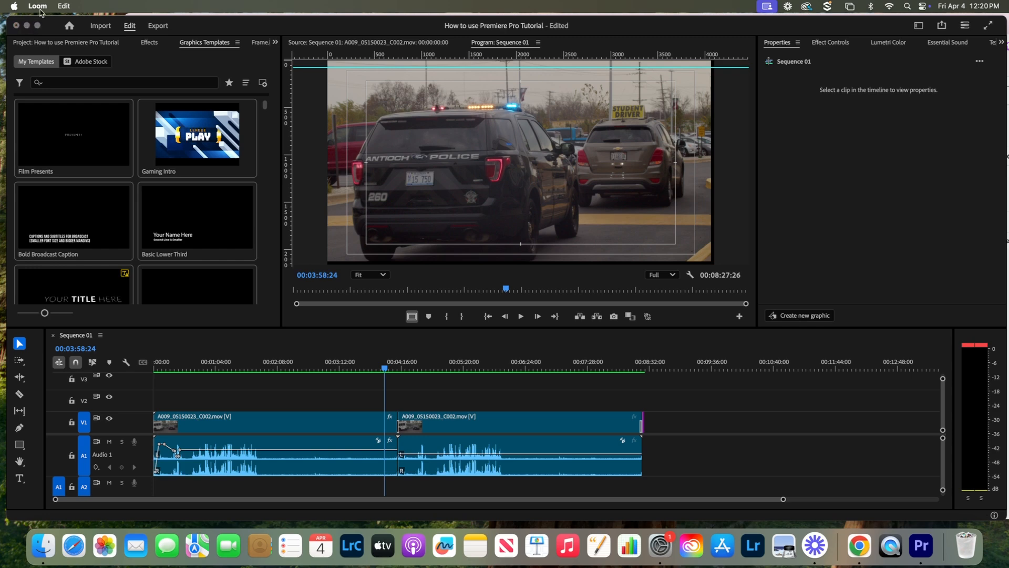
# - Save the project and minimize the Premiere Pro window
pyautogui.click(229, 36)
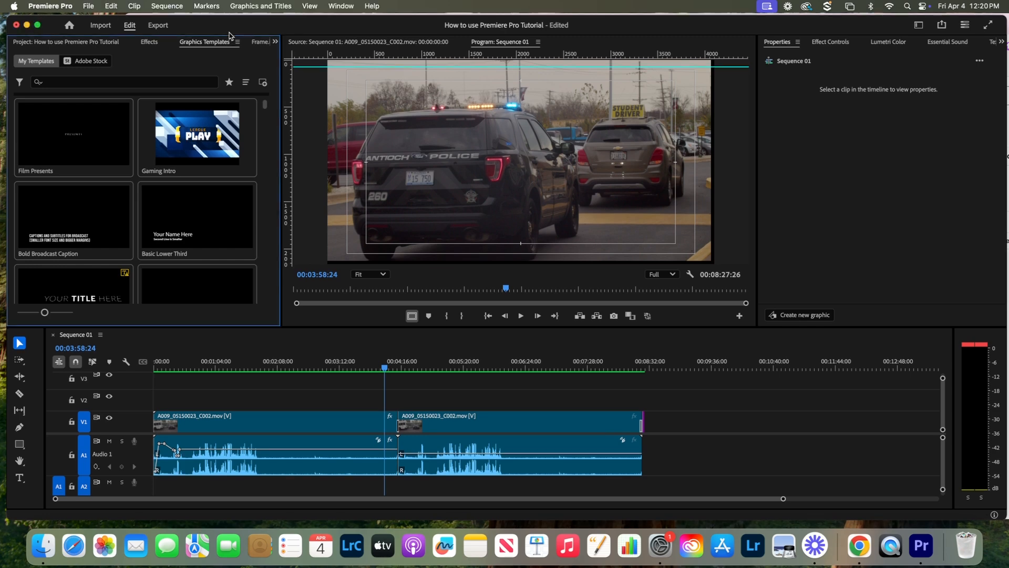
pyautogui.click(88, 6)
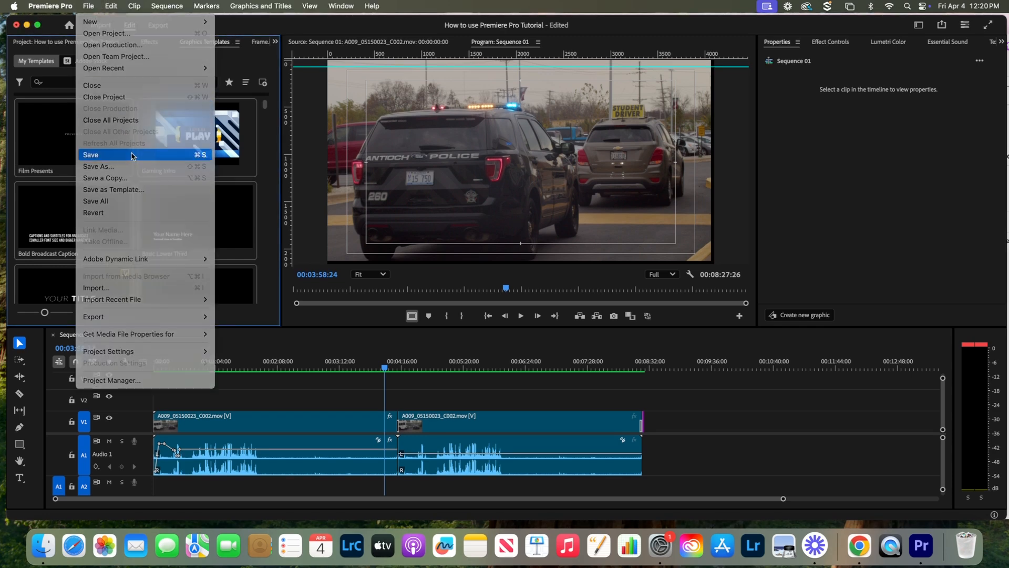
pyautogui.click(132, 156)
pyautogui.click(27, 25)
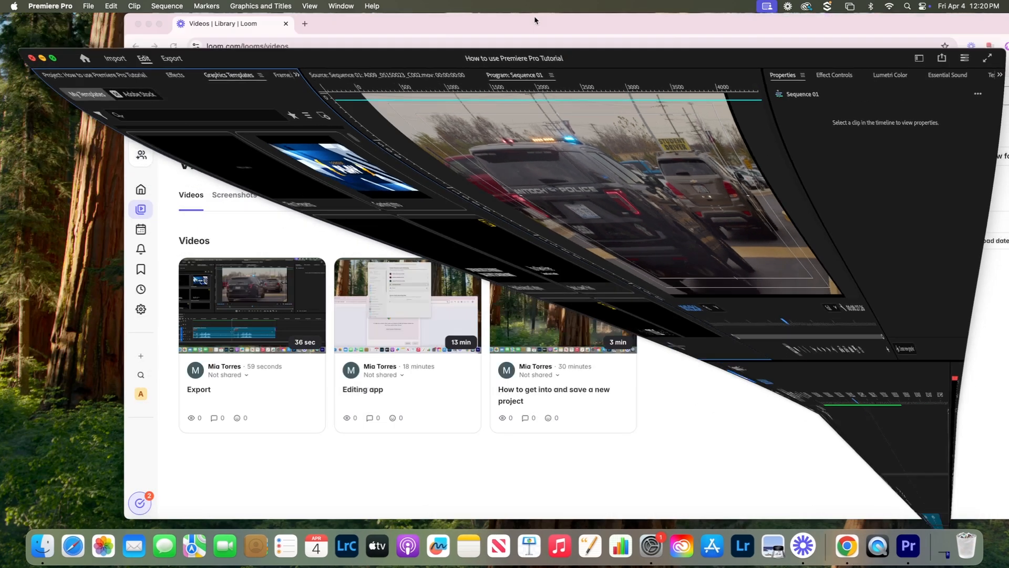
# - Rearrange the Chrome and Finder windows to check the exported MP4 in the project folder
pyautogui.moveTo(519, 23); pyautogui.dragTo(441, 259)
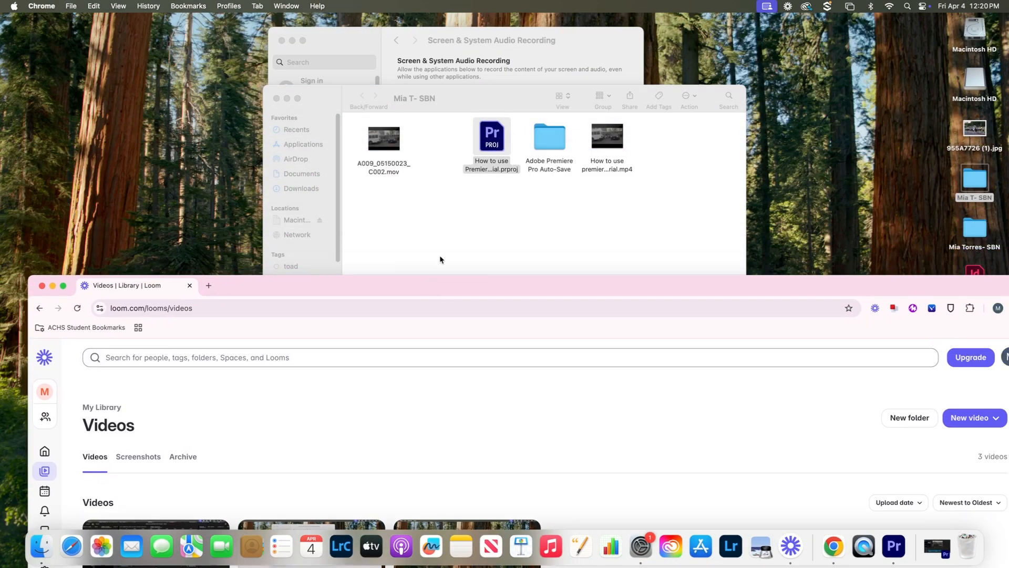
pyautogui.moveTo(497, 93); pyautogui.dragTo(446, 108)
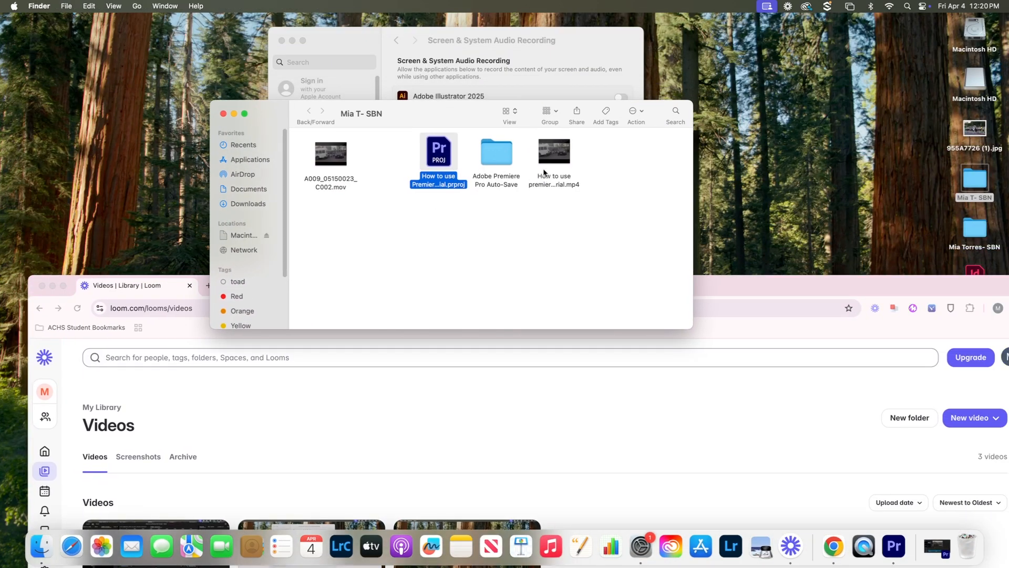
pyautogui.moveTo(525, 132); pyautogui.dragTo(603, 220)
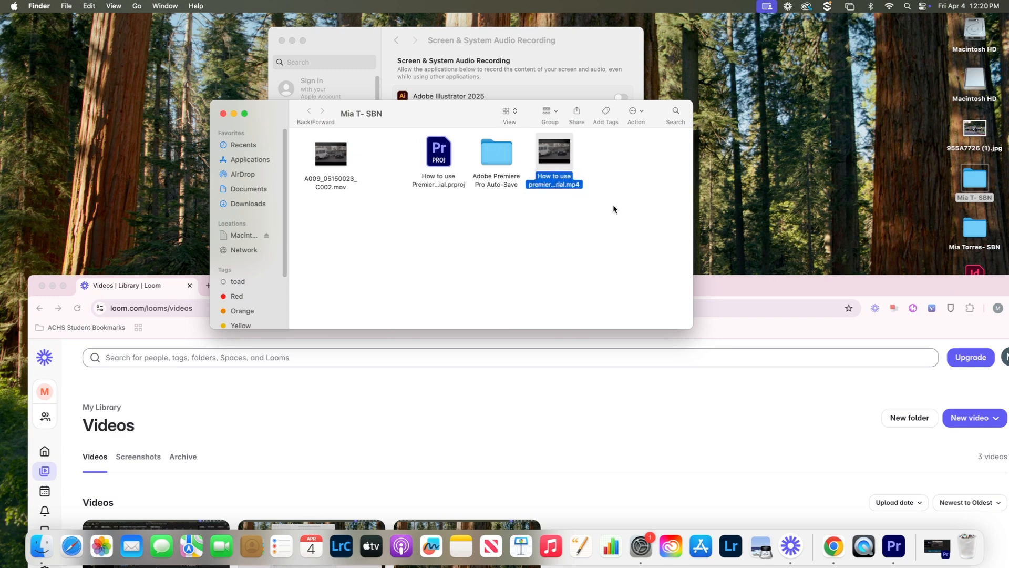
pyautogui.click(622, 193)
pyautogui.click(833, 547)
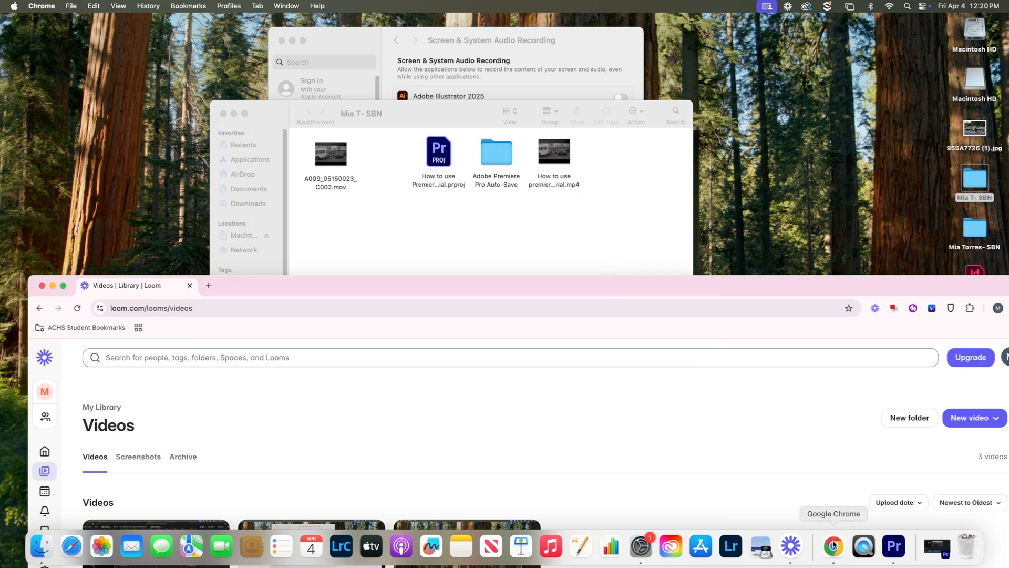
pyautogui.moveTo(544, 282); pyautogui.dragTo(534, 45)
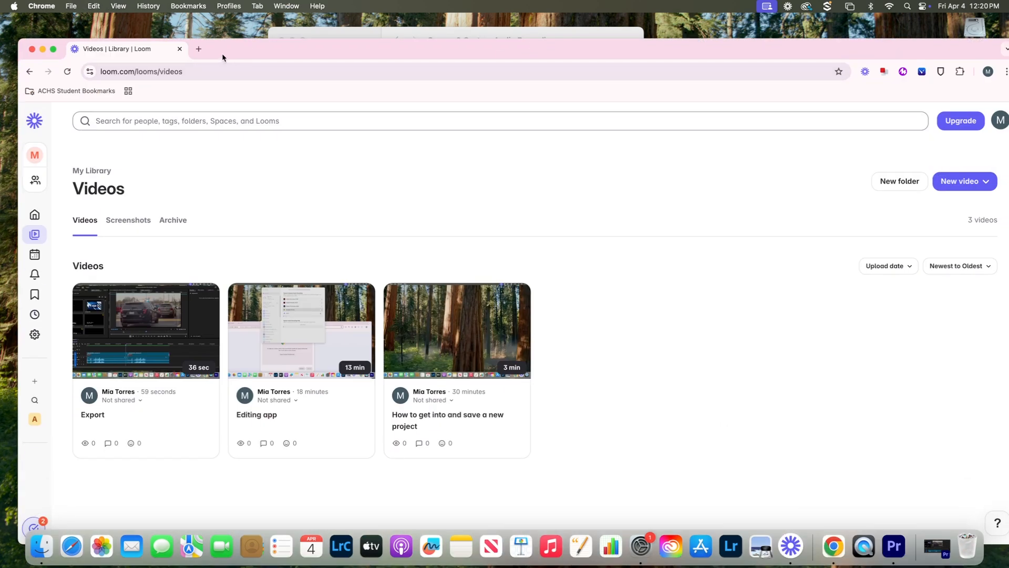
# - Open YouTube in a new Chrome tab from the Google apps grid
pyautogui.click(198, 49)
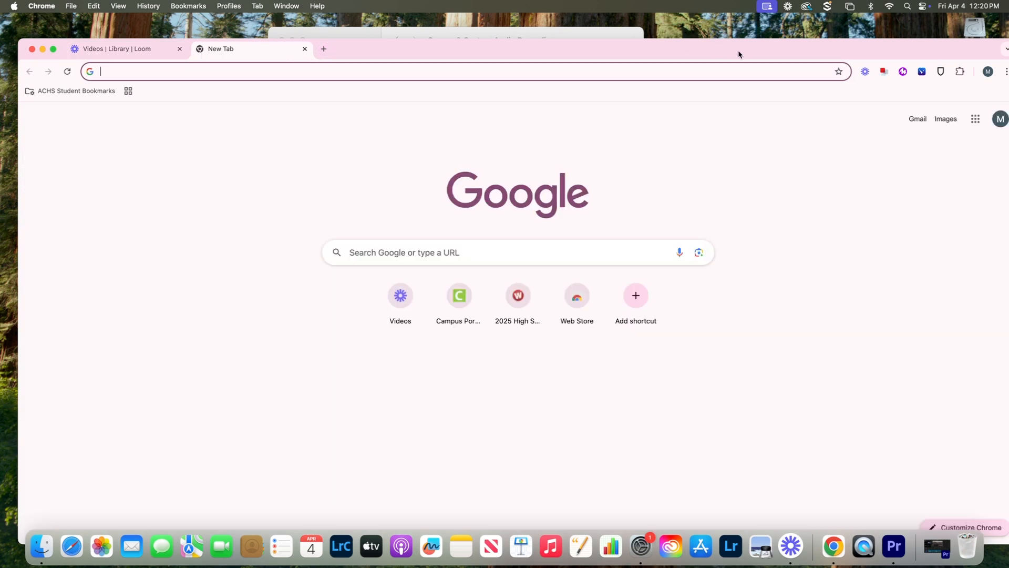
pyautogui.click(975, 119)
pyautogui.scroll(-3, 920, 263)
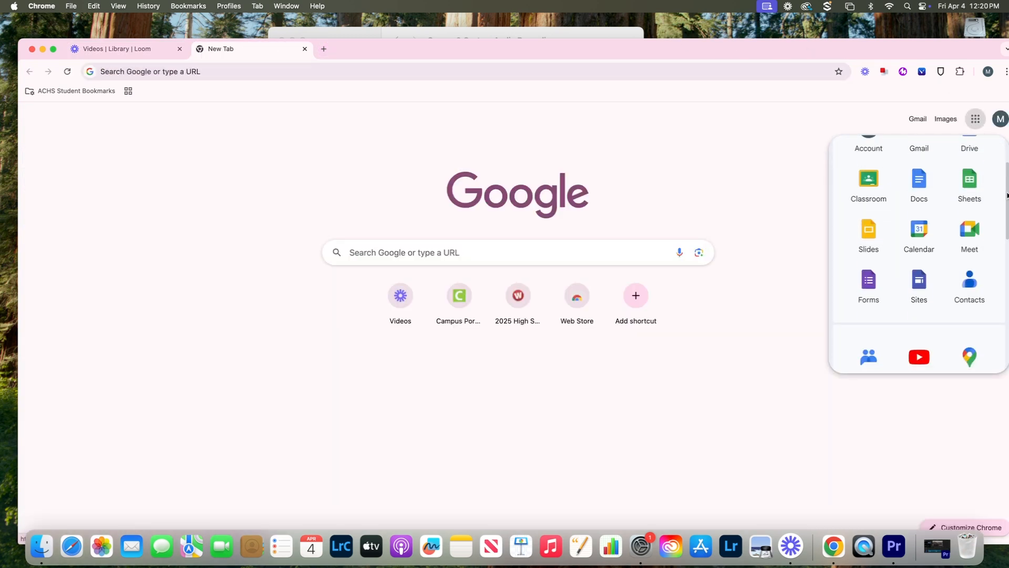
pyautogui.click(928, 301)
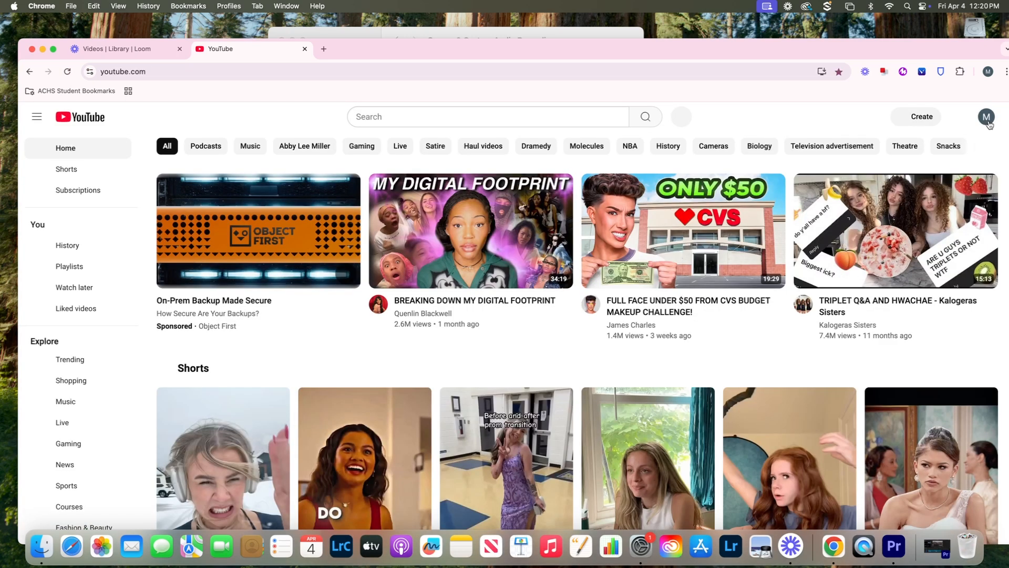
# - Switch YouTube to the broadcast network channel and show the Create options
pyautogui.click(988, 121)
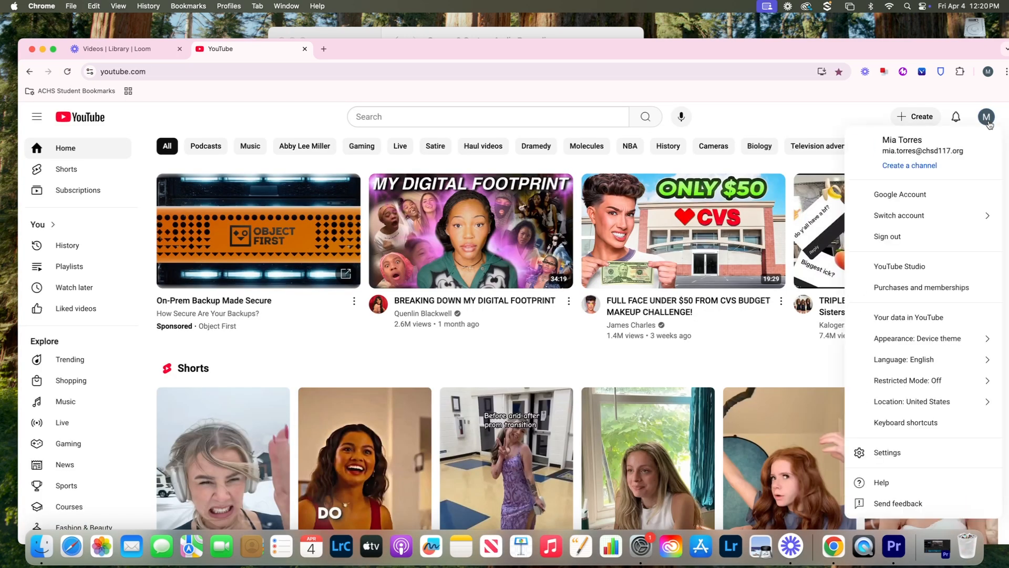
pyautogui.click(914, 215)
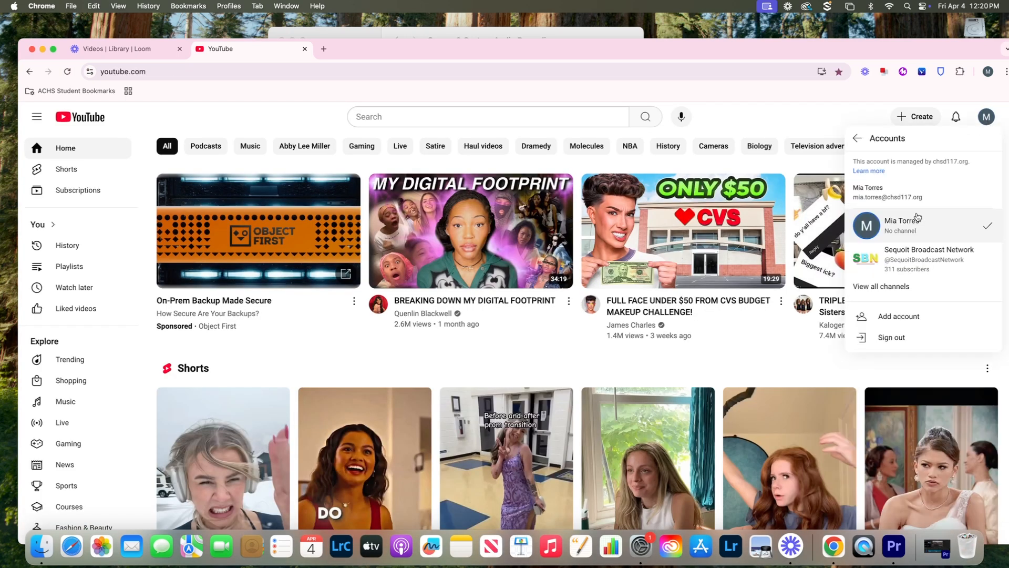
pyautogui.click(923, 247)
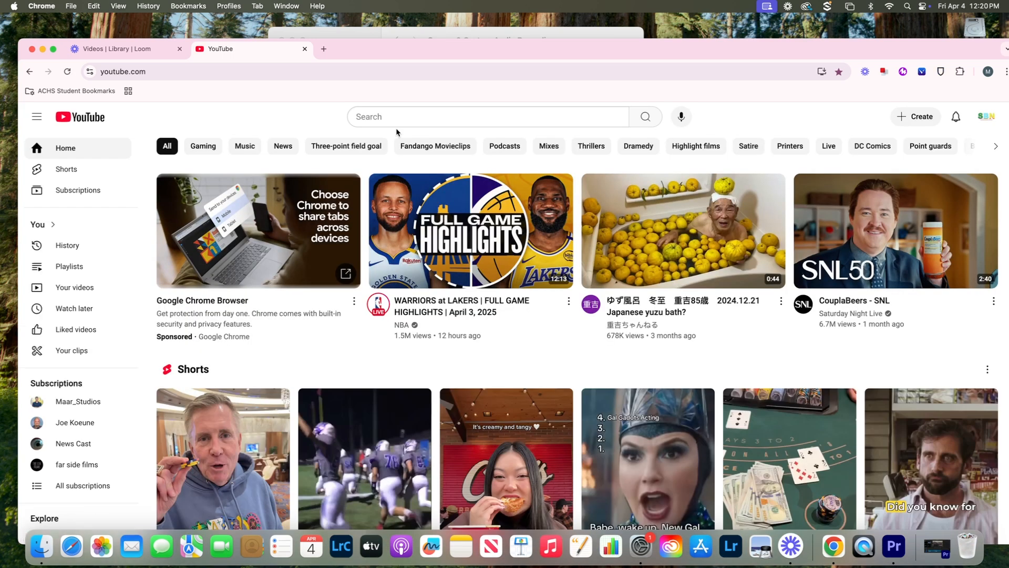
pyautogui.click(915, 118)
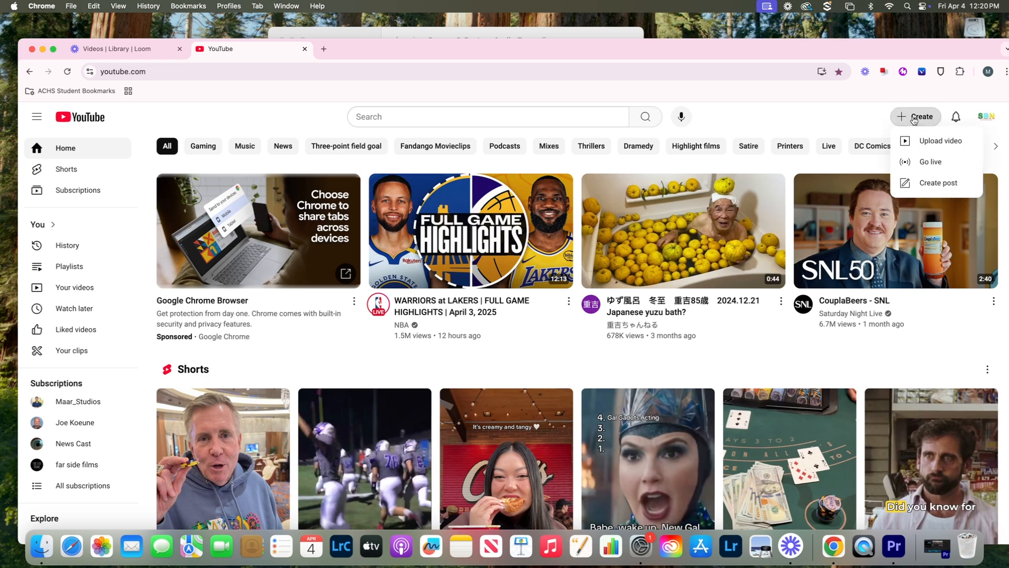
# - Upload 'How to use premiere pro tutorial.mp4' from the Desktop project folder
pyautogui.click(915, 140)
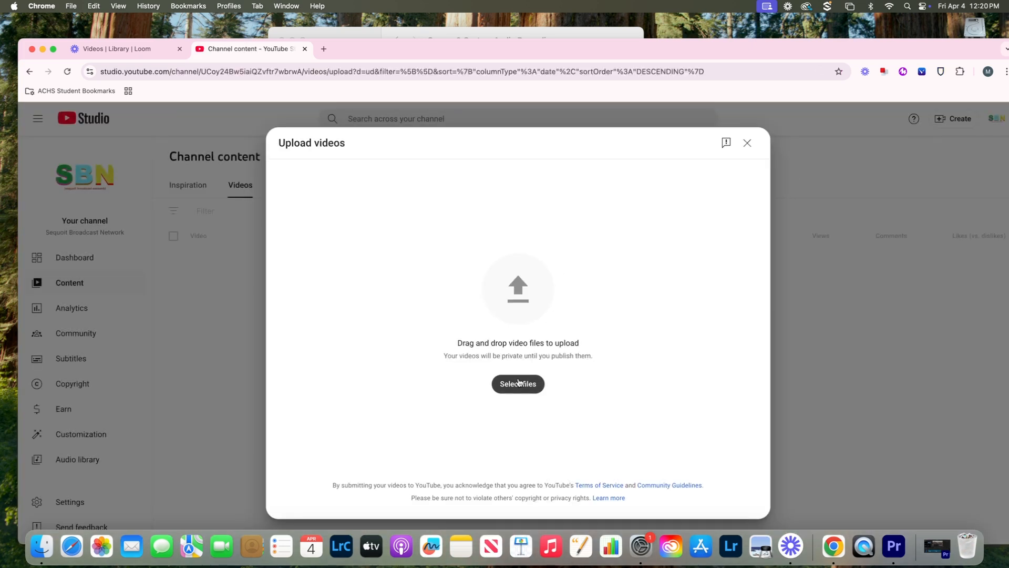
pyautogui.click(519, 382)
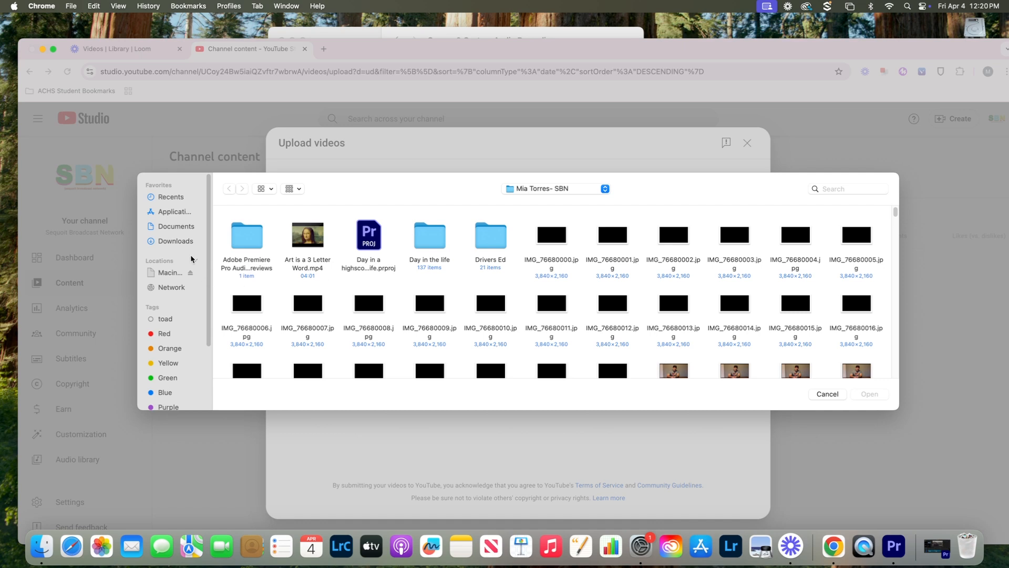
pyautogui.click(550, 193)
pyautogui.click(550, 199)
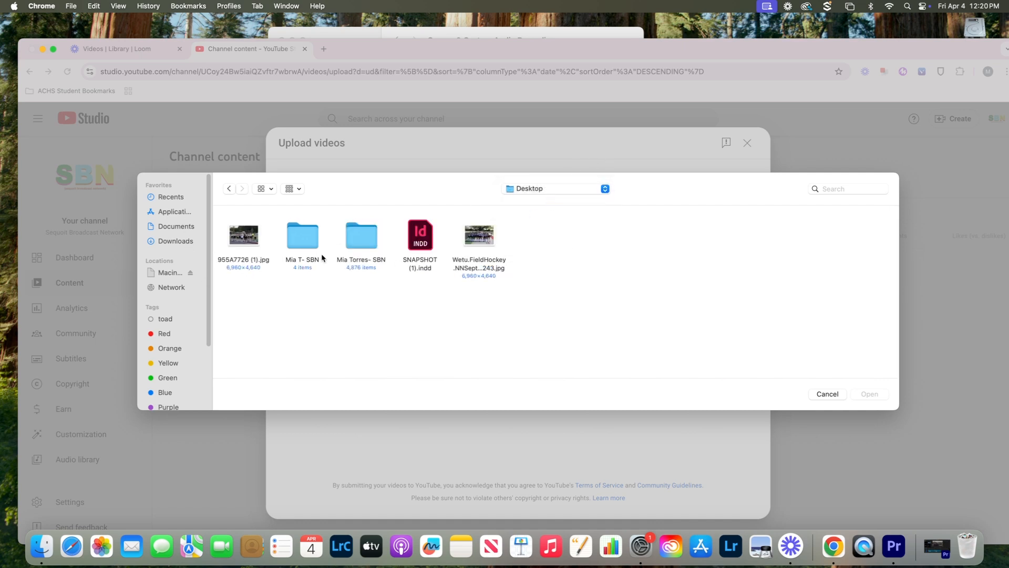
pyautogui.doubleClick(309, 243)
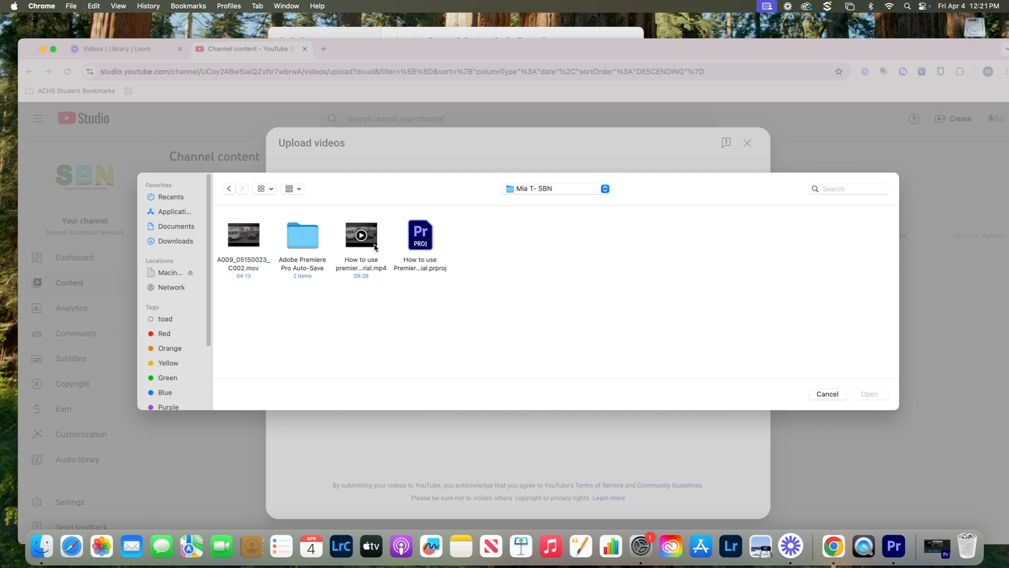
pyautogui.click(372, 267)
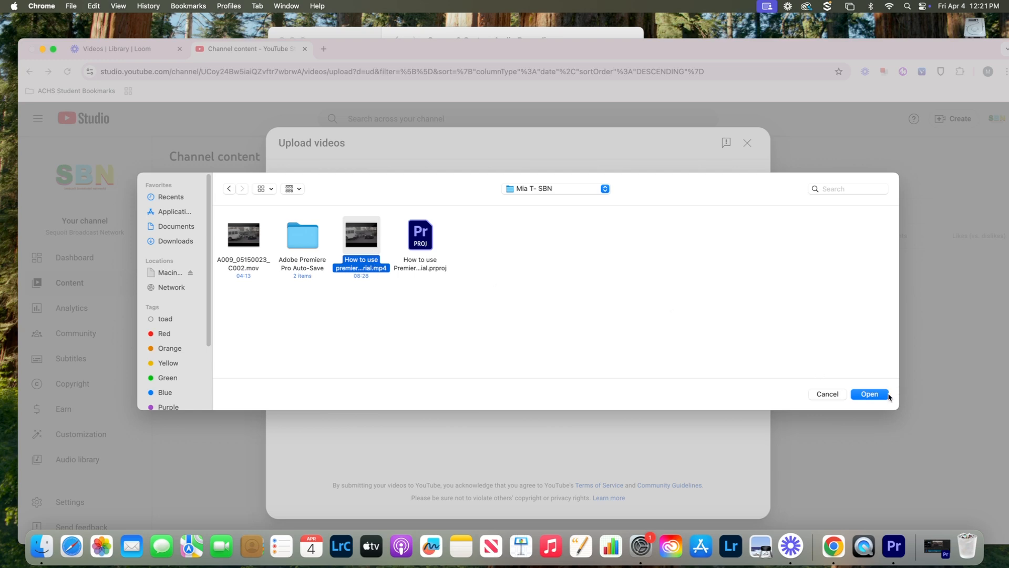
pyautogui.click(878, 395)
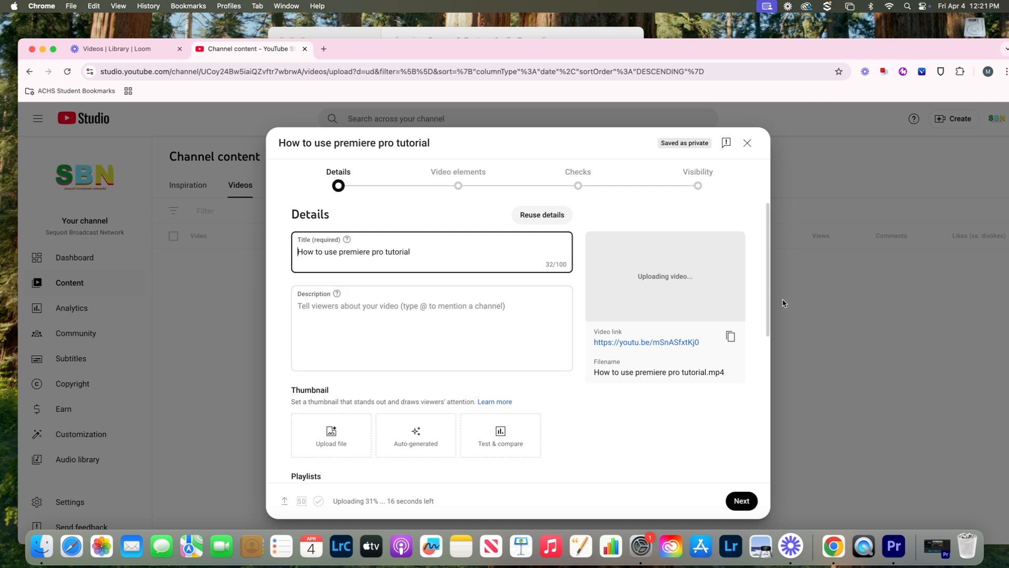
# - Mark the video not made for kids and advance past Video elements and Checks to Visibility, keeping Public
pyautogui.moveTo(768, 307); pyautogui.dragTo(768, 451)
pyautogui.click(371, 379)
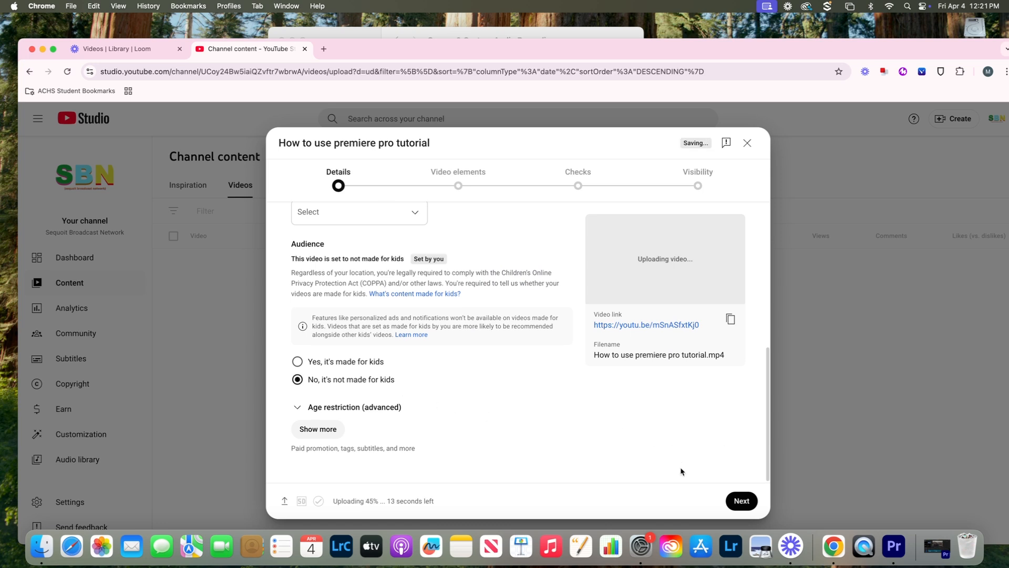
pyautogui.click(742, 500)
pyautogui.click(741, 501)
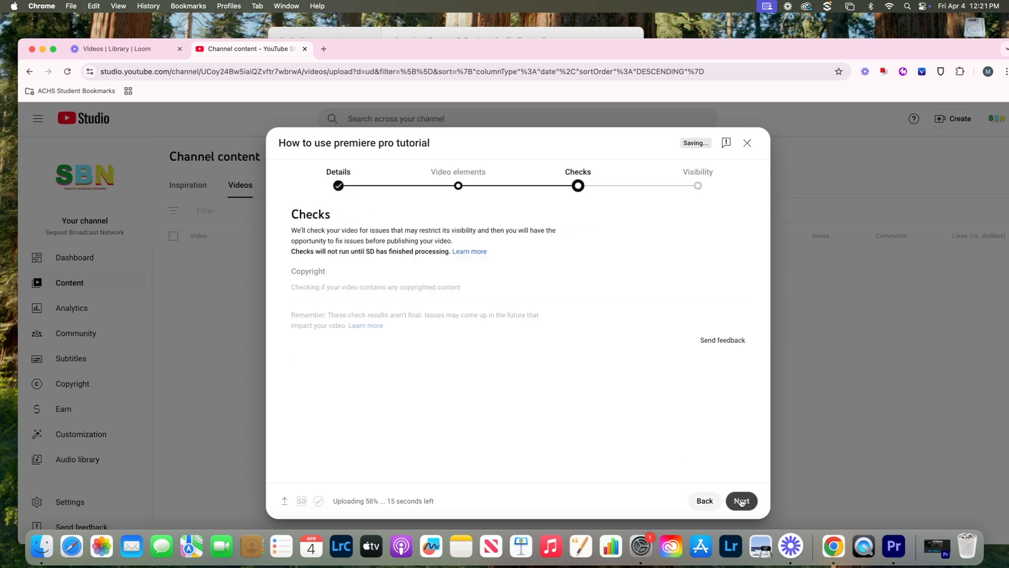
pyautogui.click(741, 501)
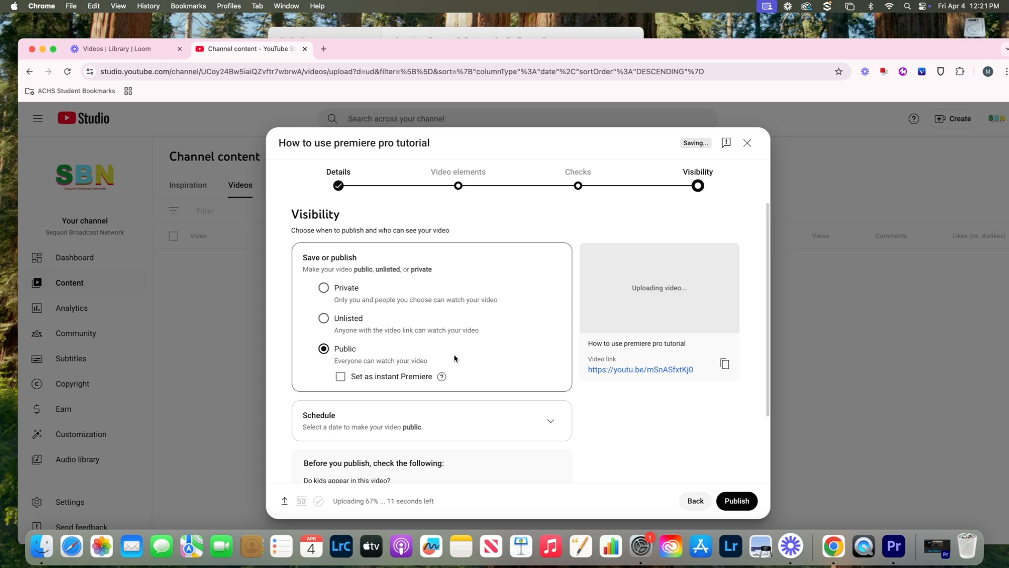
pyautogui.scroll(-3, 746, 399)
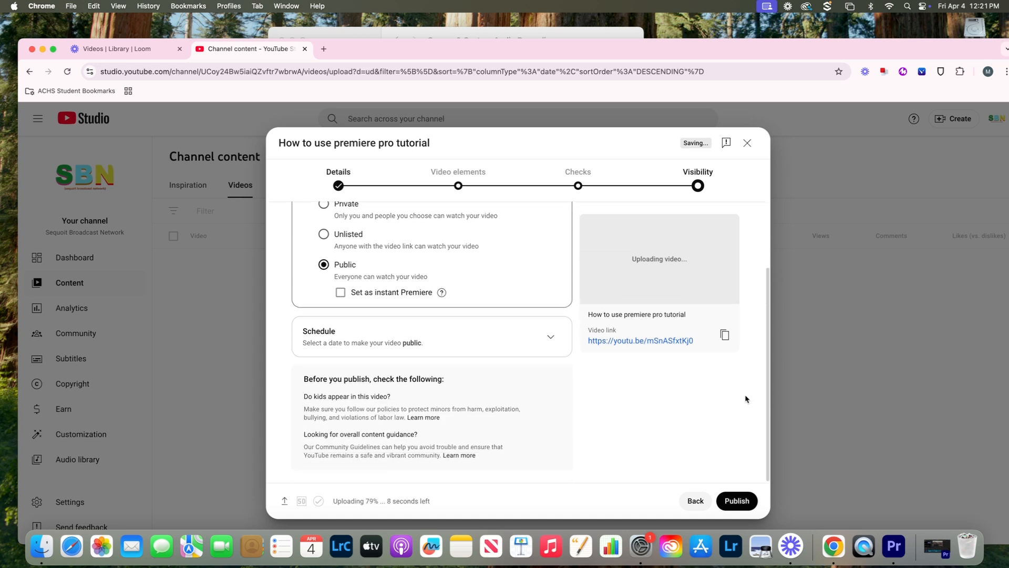